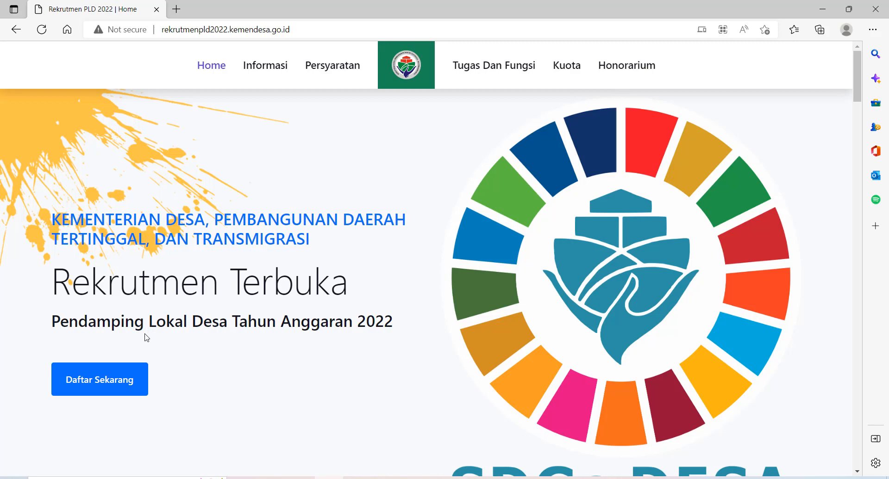
# Open the registration form and read the Perhatian notice down to the letter-and-diploma upload field
pyautogui.click(106, 386)
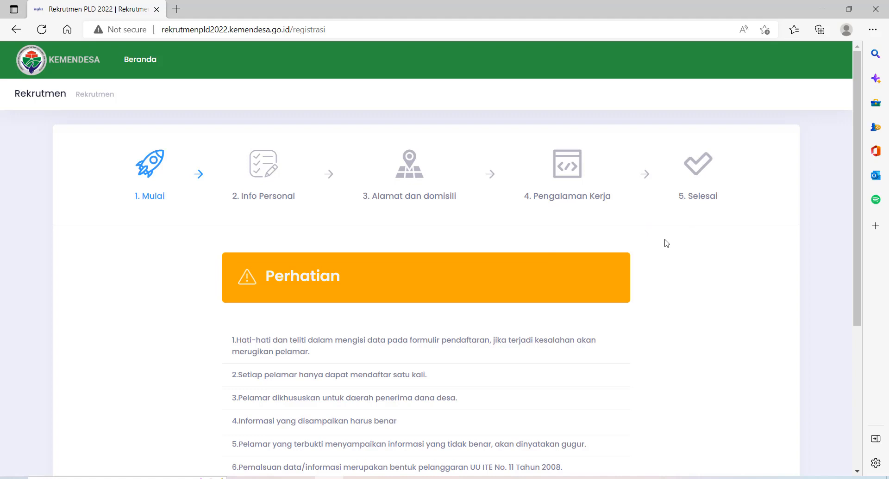
pyautogui.scroll(-1, 666, 243)
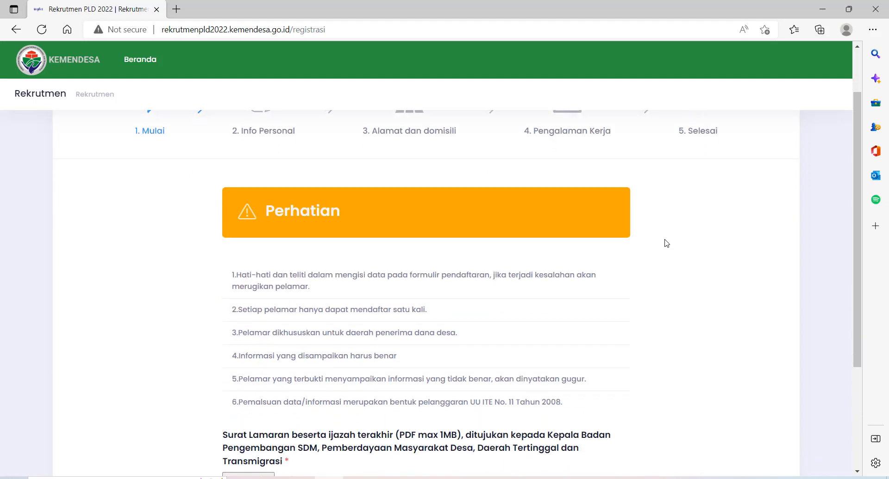
pyautogui.scroll(1, 666, 243)
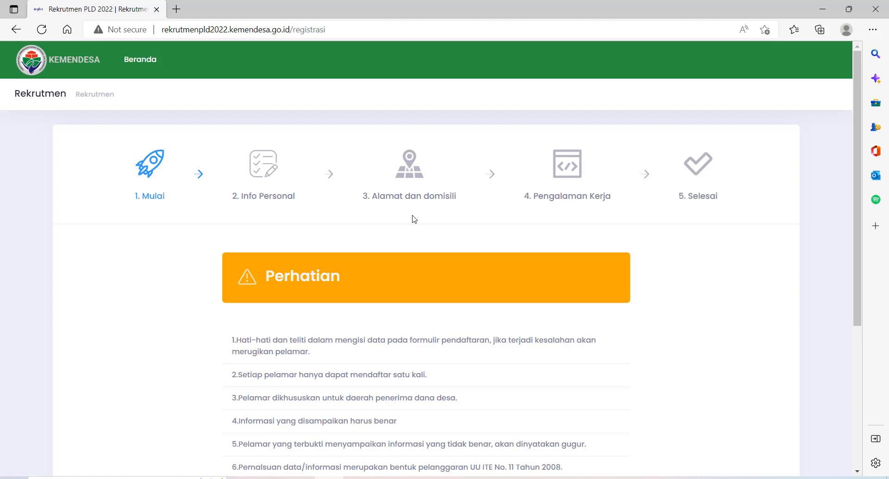
pyautogui.scroll(-1, 414, 219)
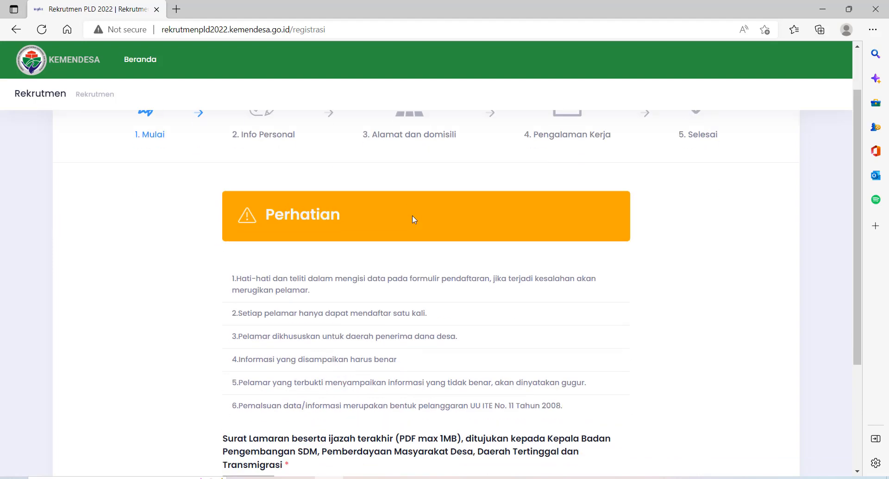
pyautogui.scroll(1, 413, 220)
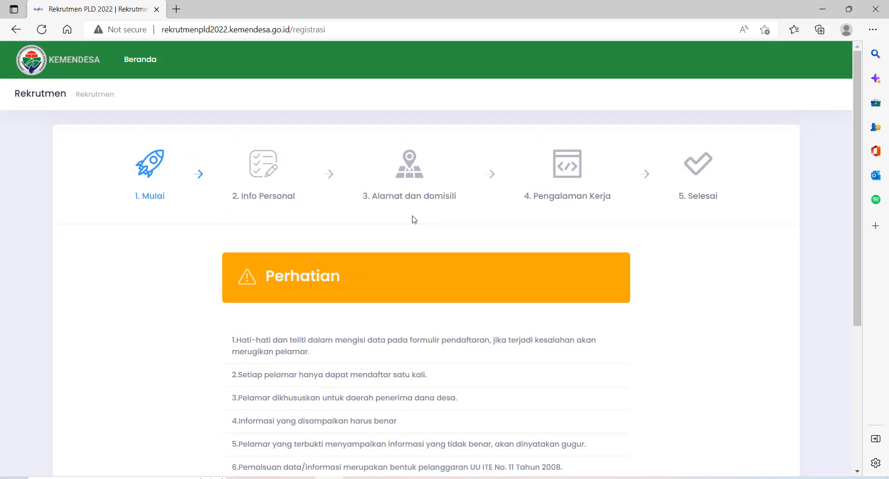
pyautogui.scroll(-1, 413, 219)
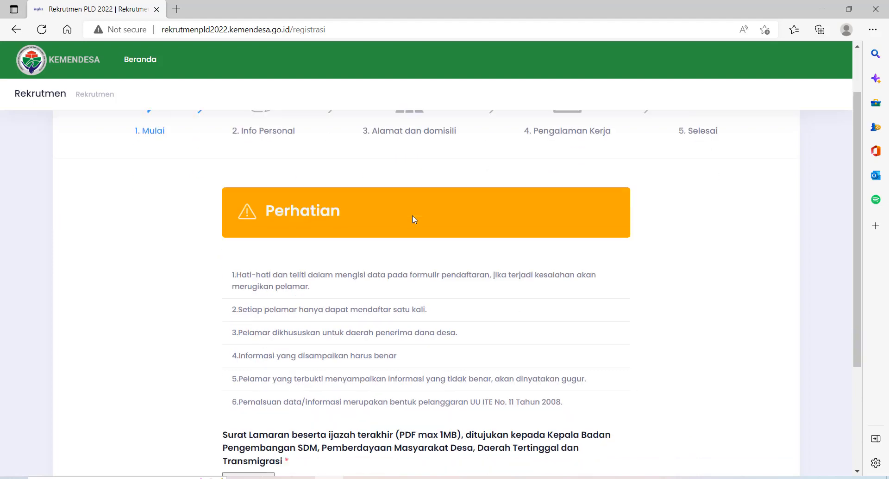
pyautogui.scroll(1, 412, 219)
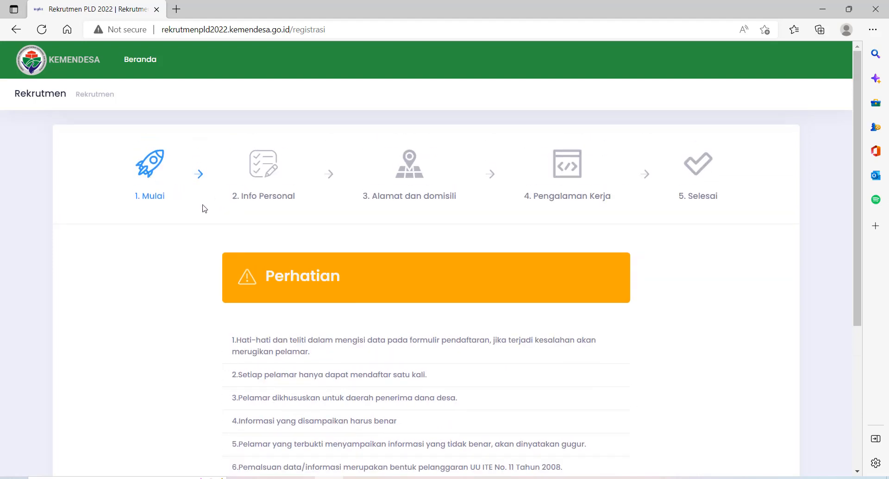
pyautogui.scroll(-2, 204, 209)
pyautogui.scroll(1, 208, 217)
pyautogui.scroll(2, 210, 218)
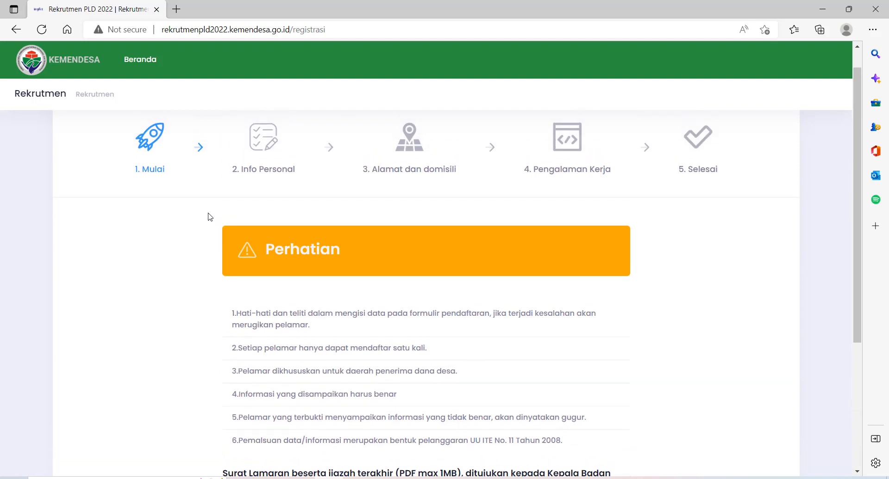
pyautogui.scroll(-3, 209, 217)
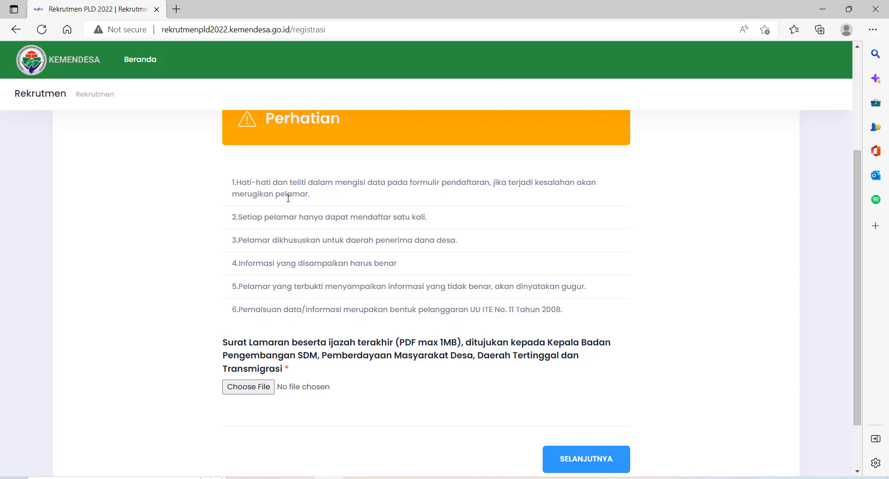
pyautogui.scroll(1, 293, 209)
pyautogui.scroll(-3, 294, 214)
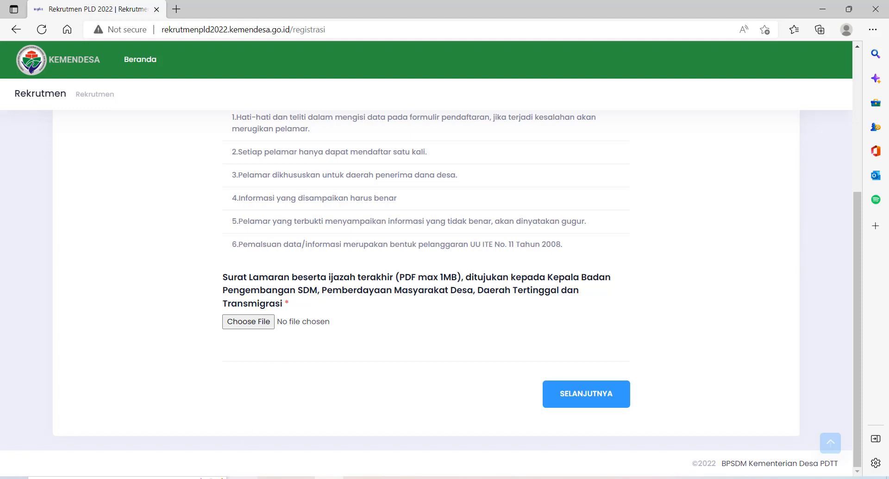
# Find the KTP image and letter-and-diploma PDF in Videos > Adm Pendaftaran, then return to Edge
pyautogui.click(243, 478)
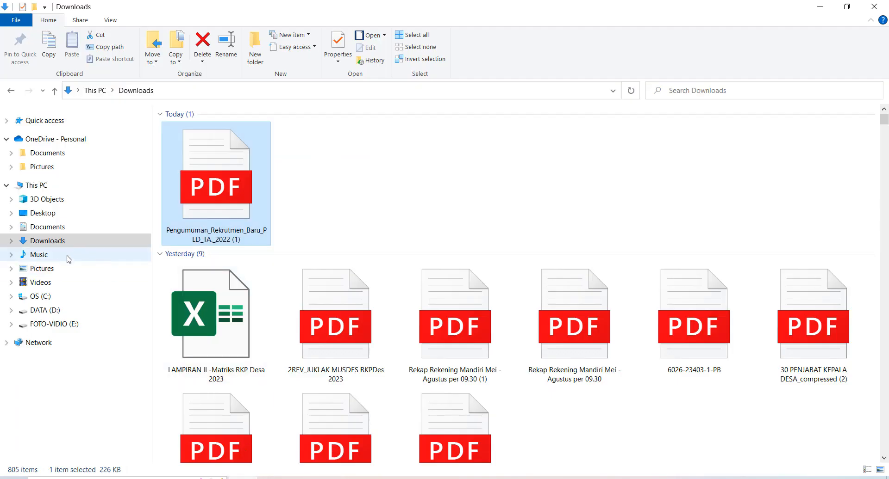
pyautogui.click(45, 283)
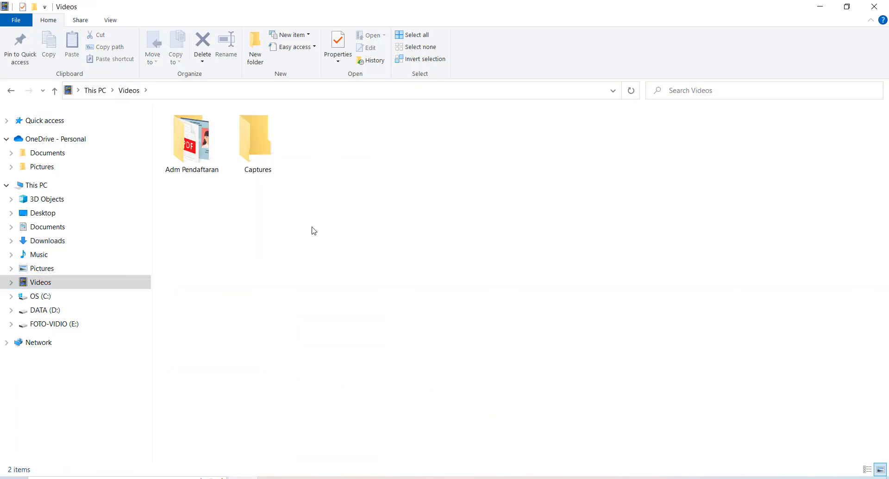
pyautogui.click(202, 155)
pyautogui.doubleClick(202, 155)
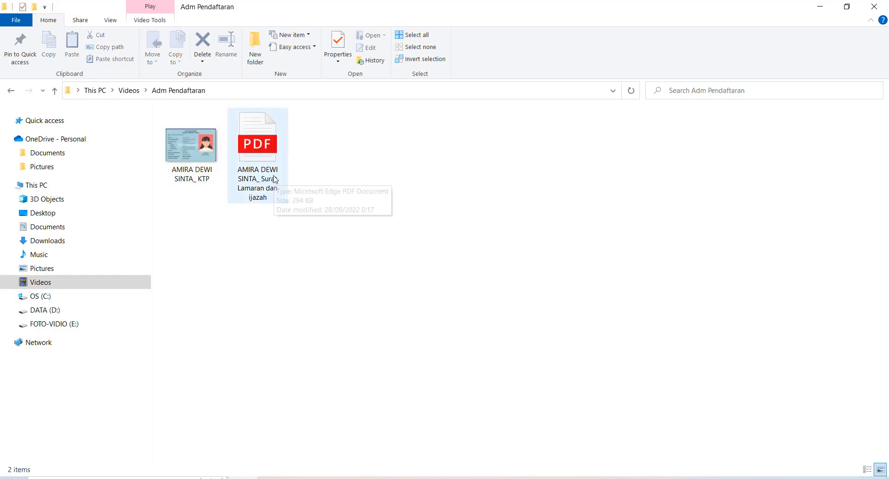
pyautogui.click(272, 157)
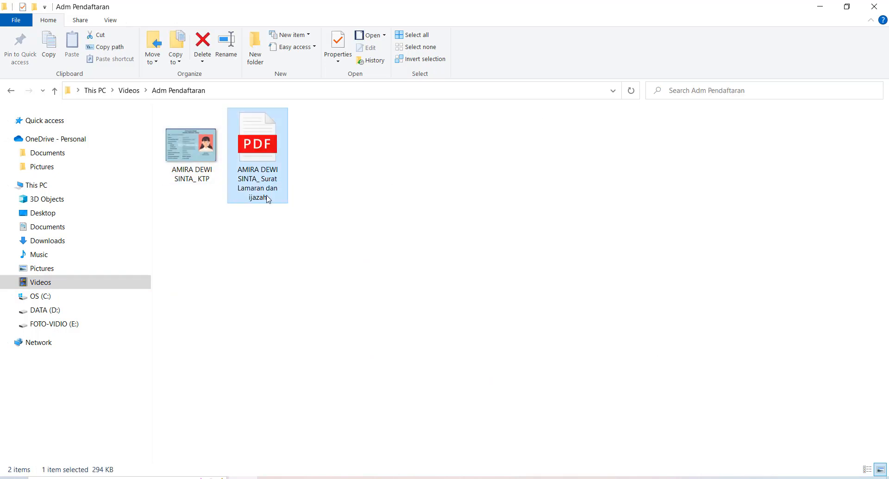
pyautogui.click(208, 176)
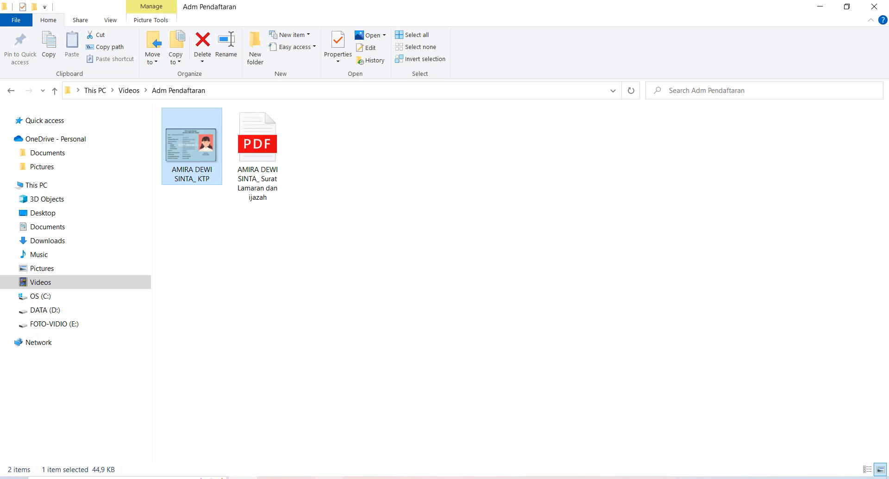
pyautogui.click(328, 478)
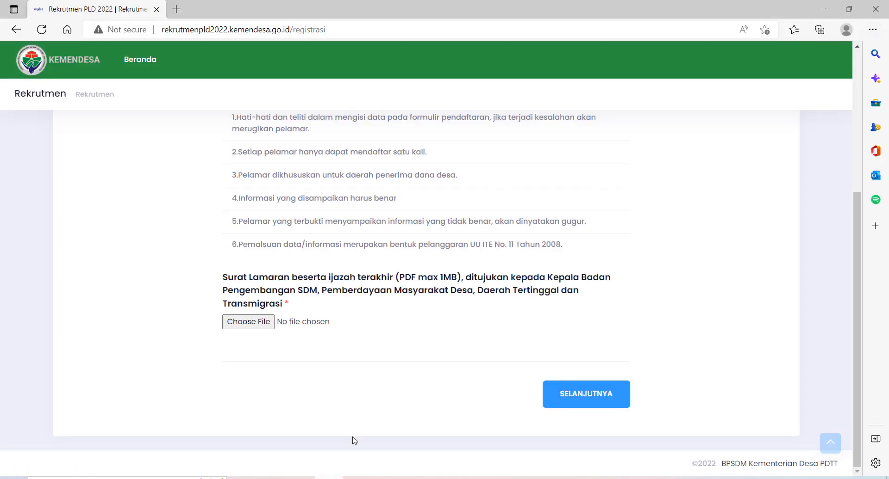
# Browse the upload picker to Videos > Adm Pendaftaran, then switch back to File Explorer
pyautogui.click(243, 327)
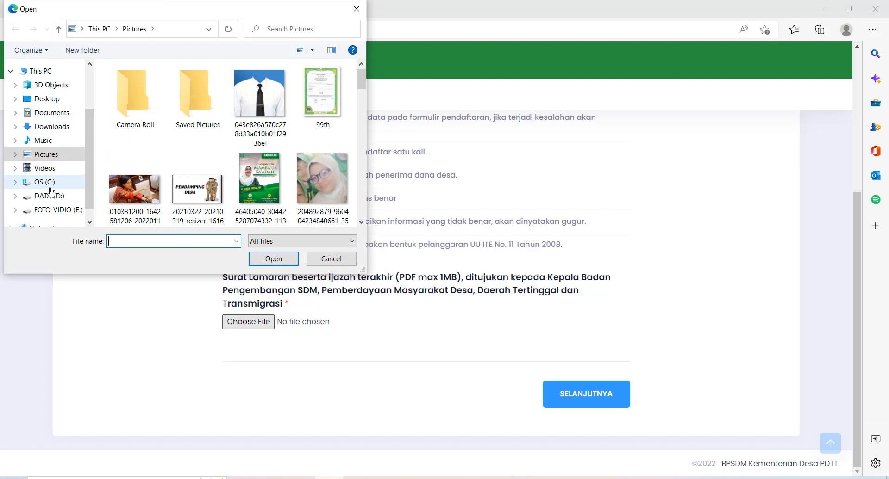
pyautogui.click(68, 167)
pyautogui.doubleClick(134, 99)
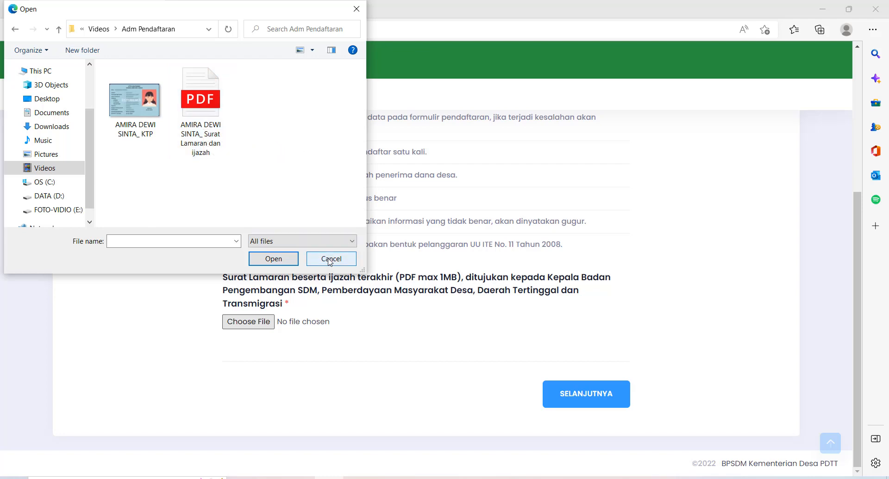
pyautogui.click(243, 478)
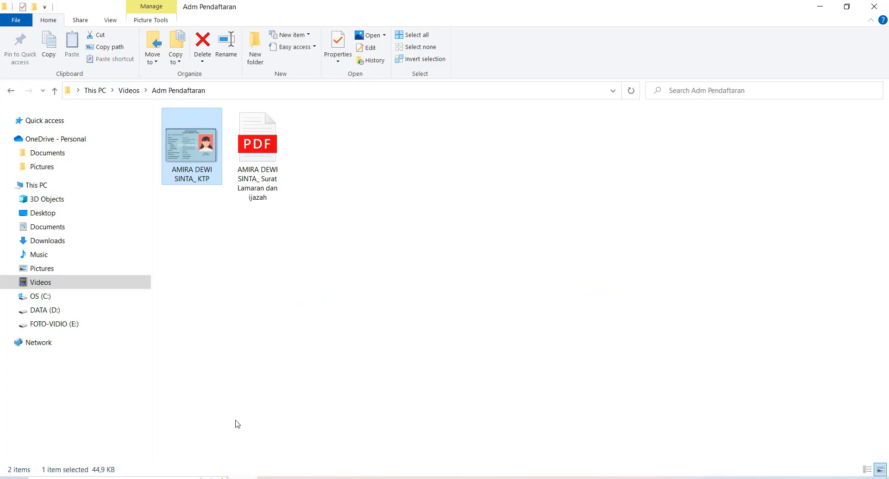
# Review the letter-and-diploma PDF in Edge after dismissing the file picker, then close the PDF tab
pyautogui.doubleClick(265, 154)
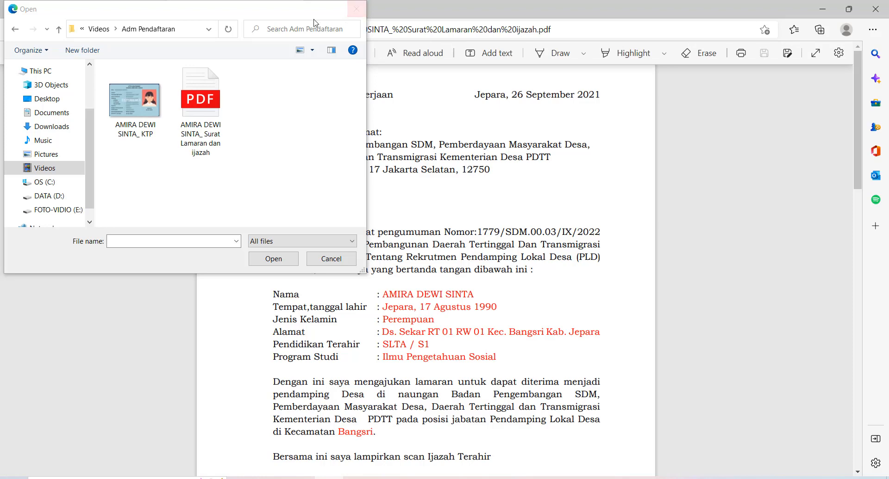
pyautogui.moveTo(315, 15); pyautogui.dragTo(314, 96)
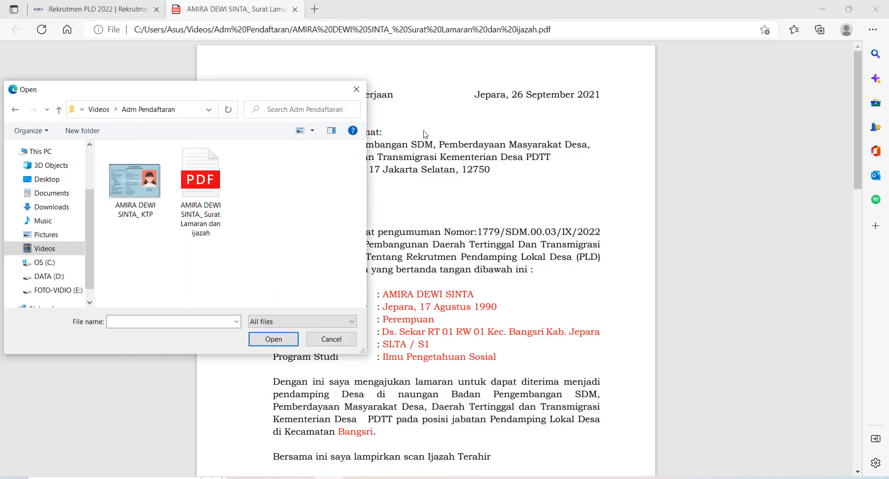
pyautogui.click(361, 91)
pyautogui.scroll(-10, 412, 185)
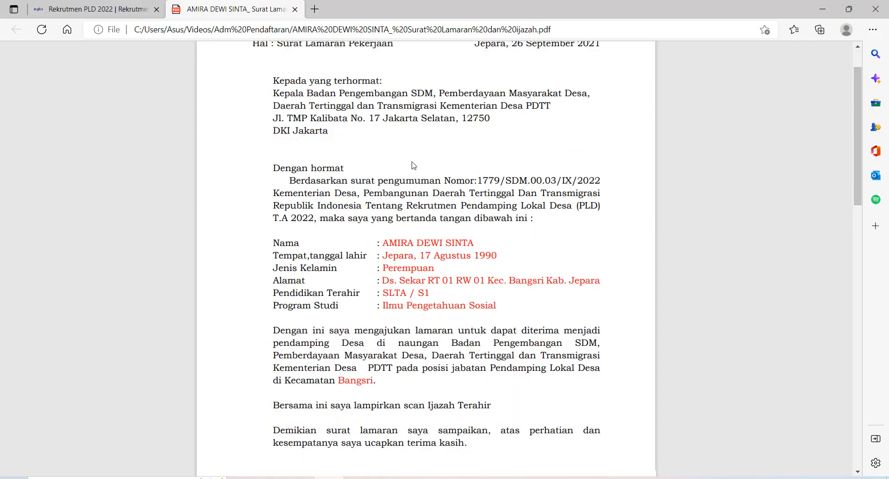
pyautogui.scroll(-3, 445, 223)
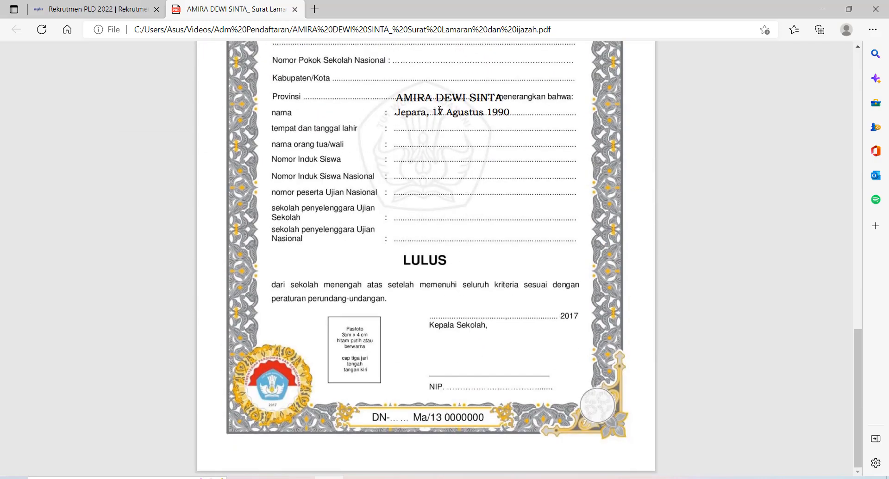
pyautogui.moveTo(263, 53)
pyautogui.click(295, 9)
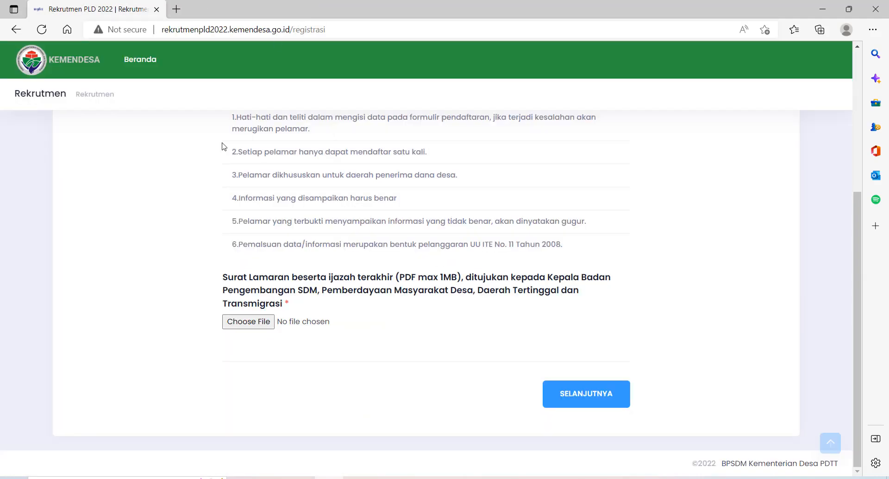
# Upload the Surat Lamaran dan ijazah PDF from Videos > Adm Pendaftaran as the application letter
pyautogui.click(237, 322)
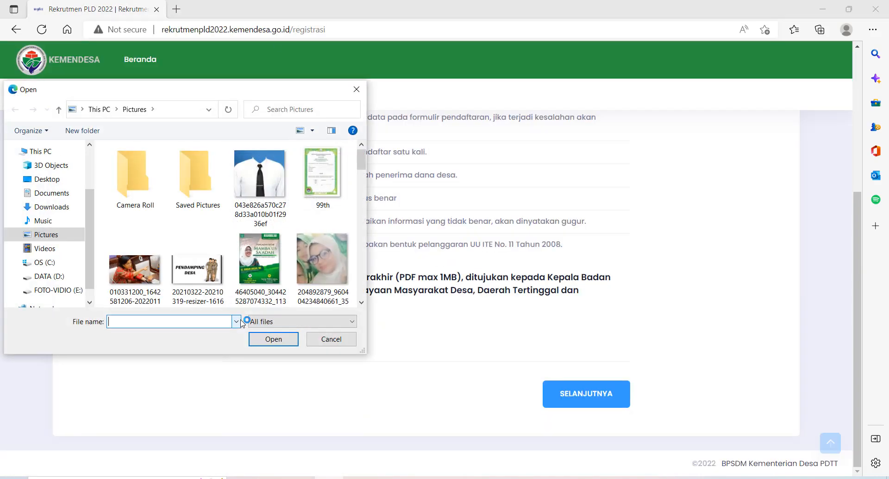
pyautogui.click(44, 250)
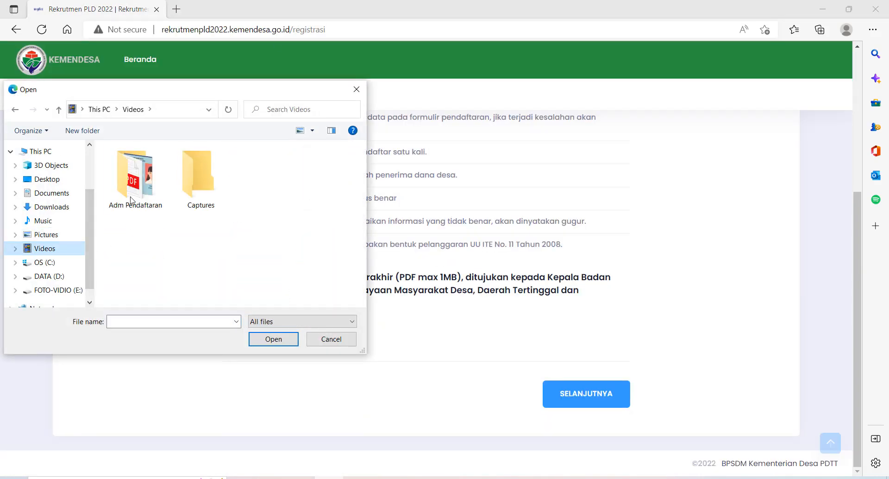
pyautogui.doubleClick(135, 174)
pyautogui.click(205, 189)
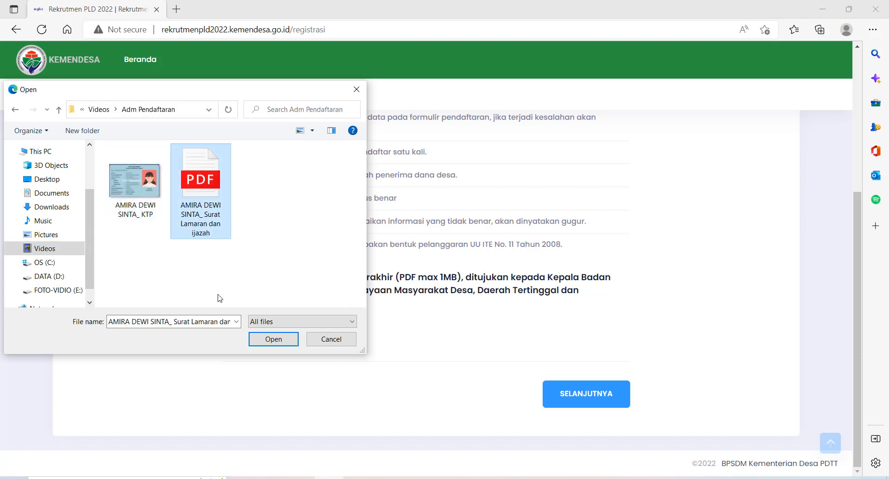
pyautogui.click(267, 342)
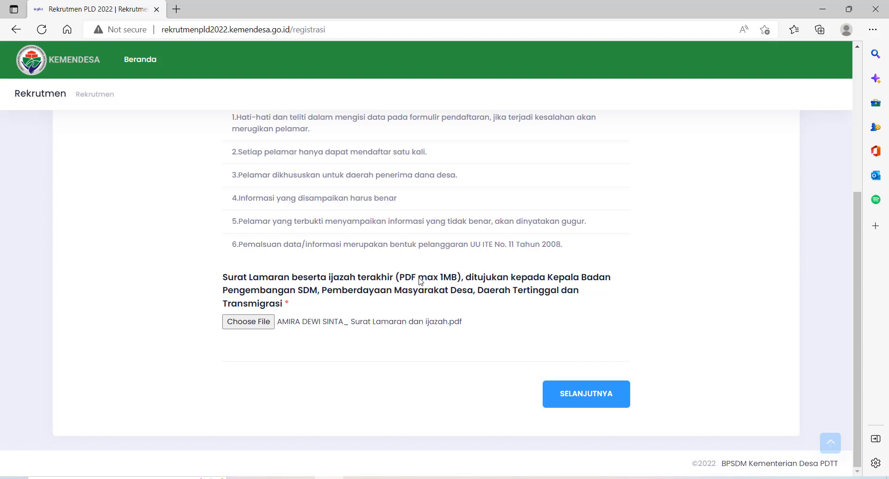
pyautogui.scroll(4, 422, 282)
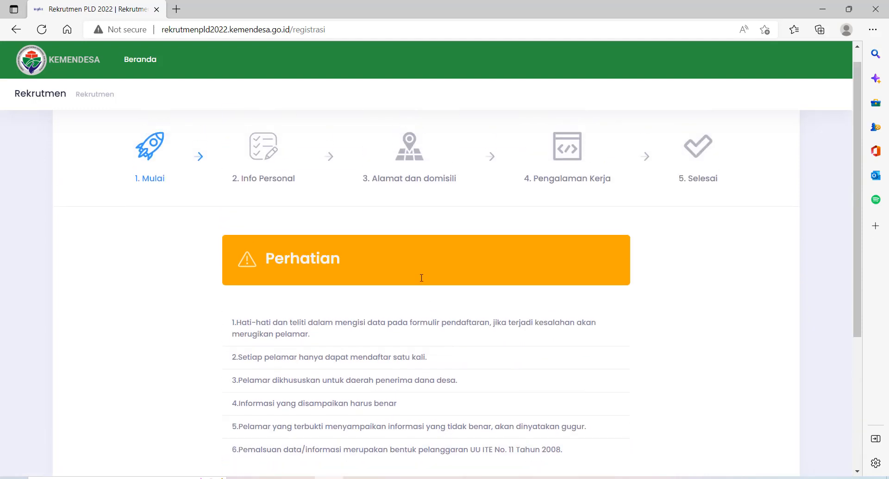
pyautogui.scroll(-4, 418, 280)
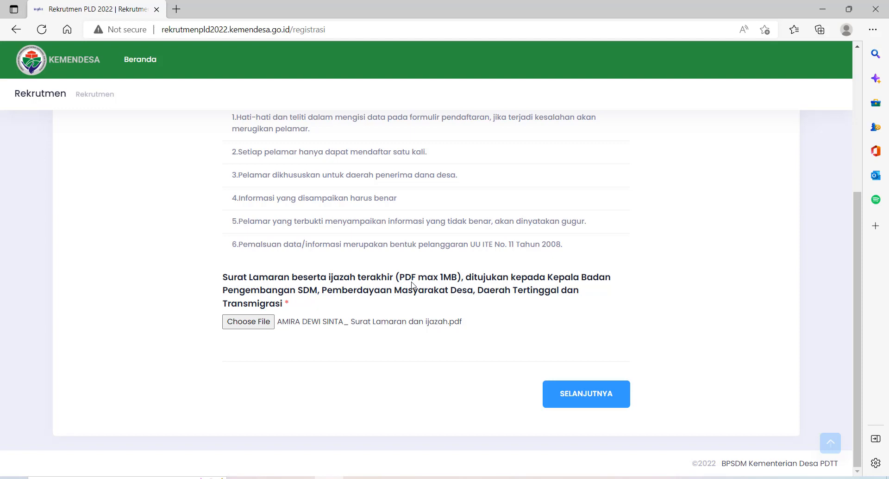
pyautogui.scroll(1, 412, 285)
pyautogui.scroll(-1, 411, 285)
pyautogui.scroll(5, 455, 364)
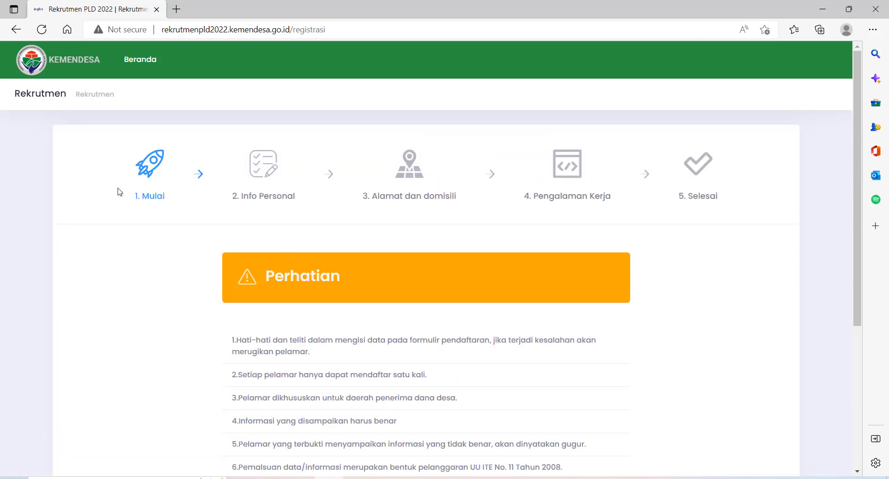
pyautogui.scroll(-4, 199, 231)
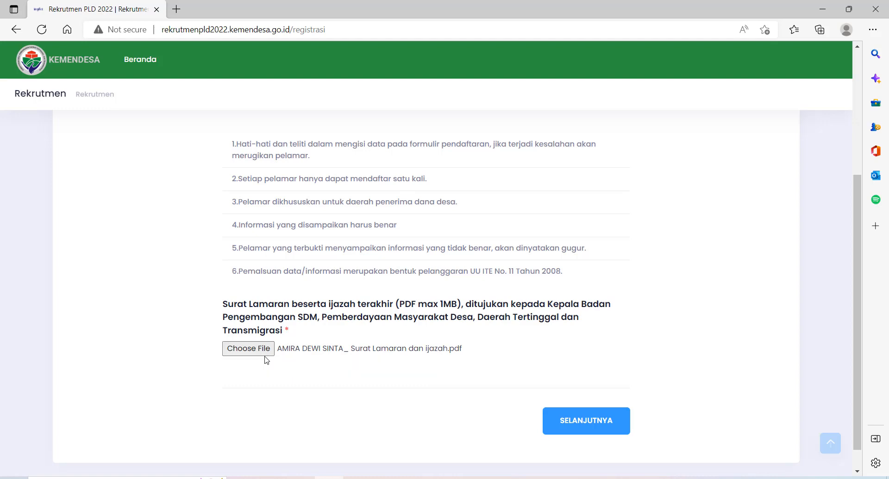
pyautogui.scroll(1, 267, 361)
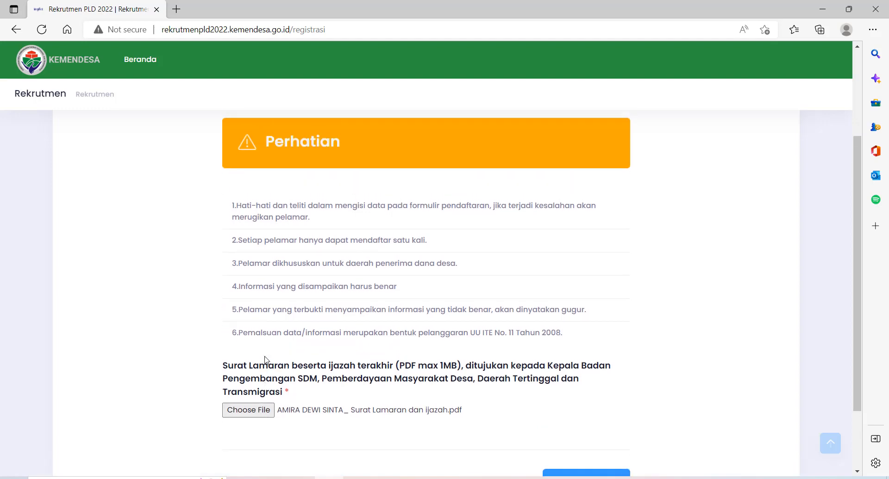
pyautogui.moveTo(231, 211); pyautogui.dragTo(585, 388)
pyautogui.click(240, 212)
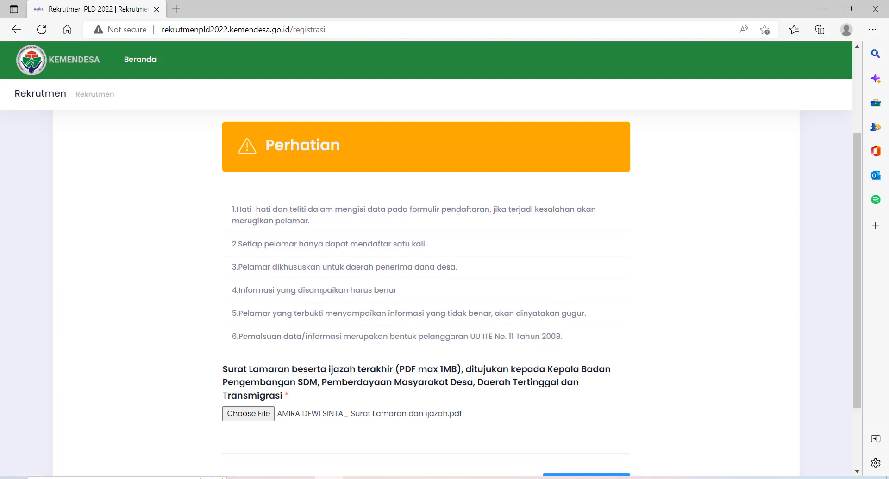
pyautogui.scroll(-2, 278, 332)
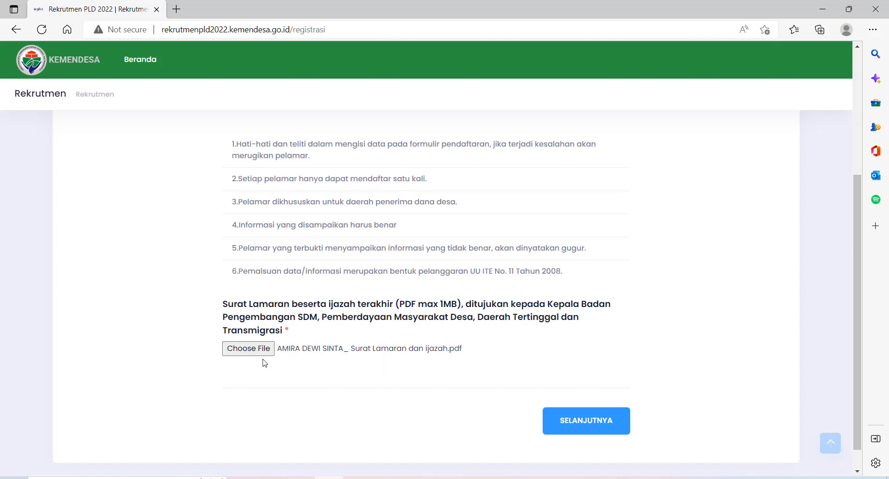
# Continue to Info Personal and enter the applicant's full name and NIK
pyautogui.click(575, 424)
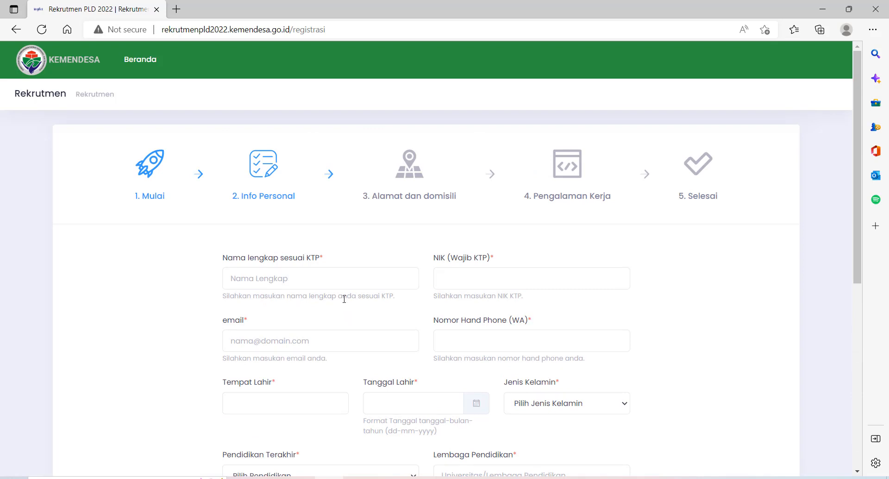
pyautogui.click(300, 277)
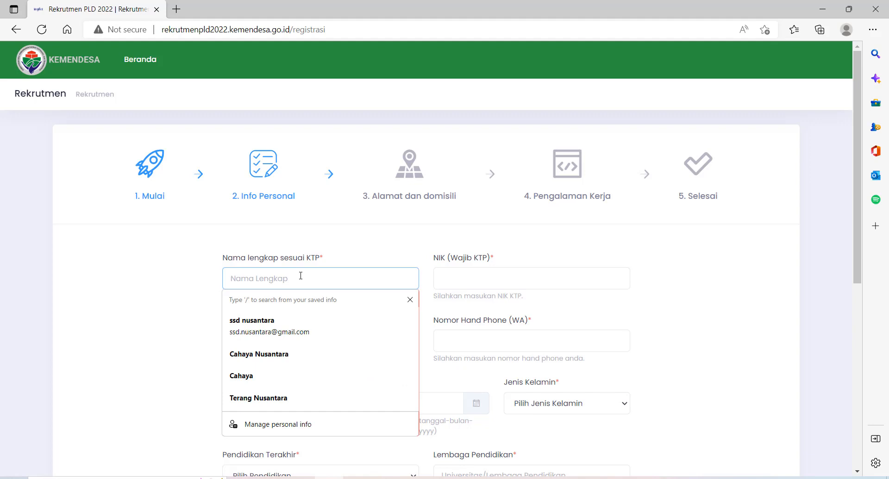
pyautogui.click(299, 249)
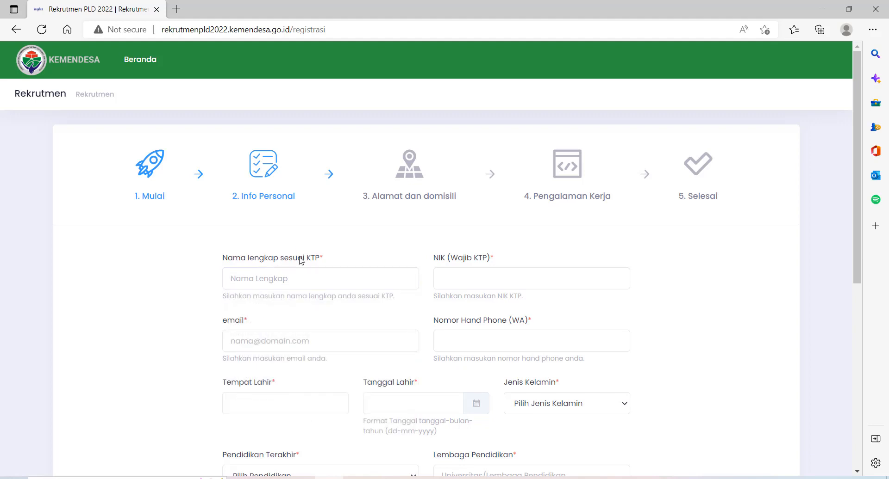
pyautogui.click(299, 277)
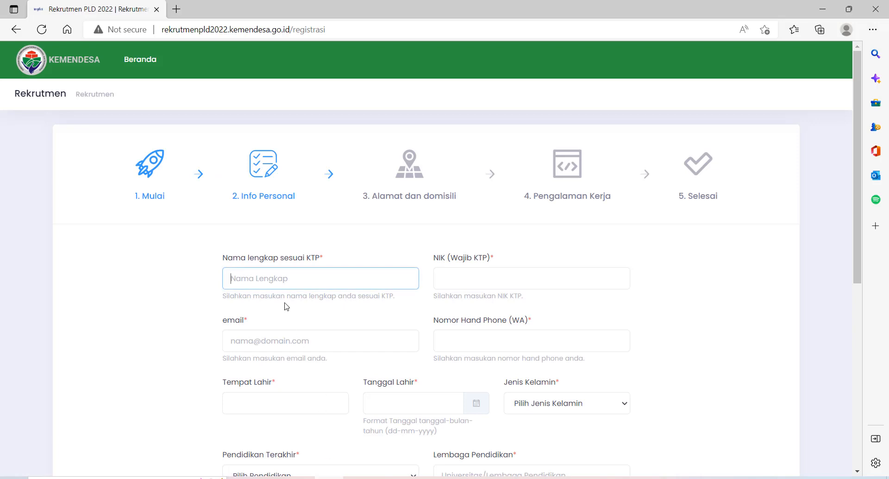
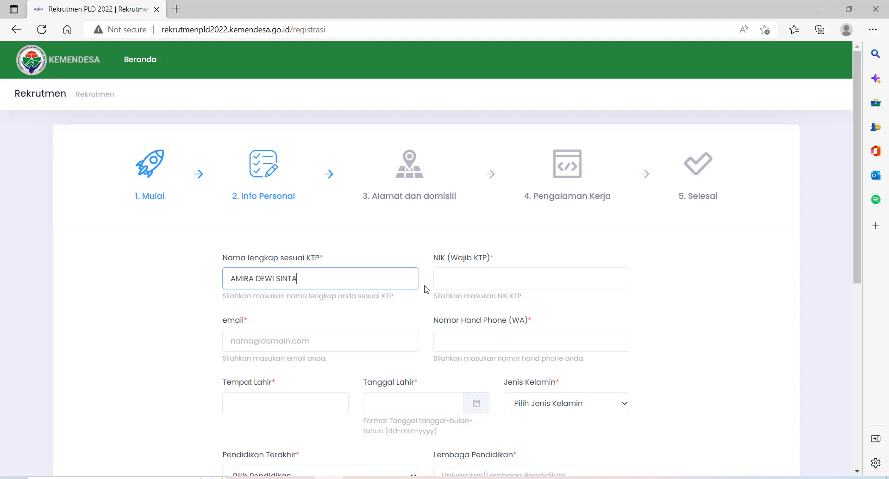
pyautogui.click(440, 274)
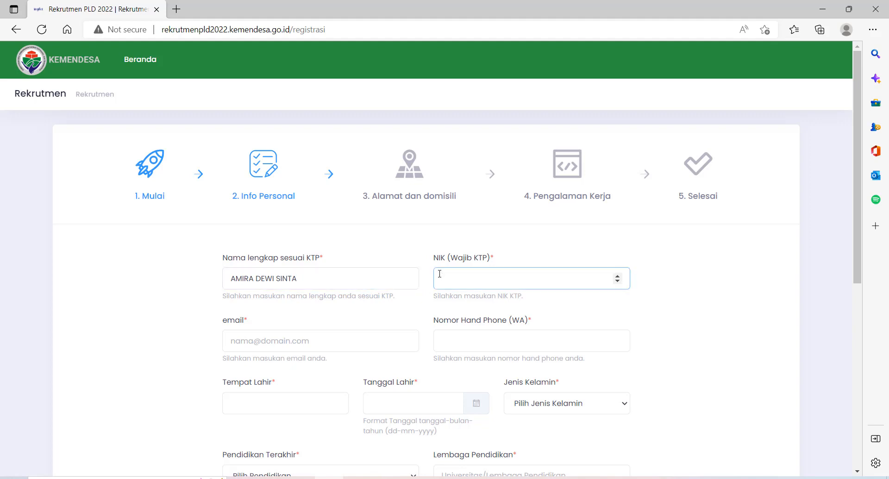
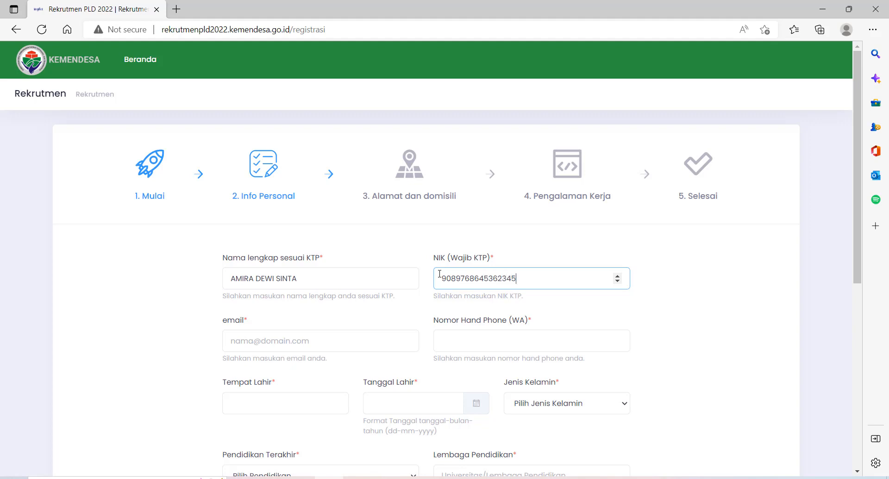
# Fill the email from autofill, enter the WhatsApp number, and type birthplace JOMBANG
pyautogui.click(284, 343)
pyautogui.click(276, 387)
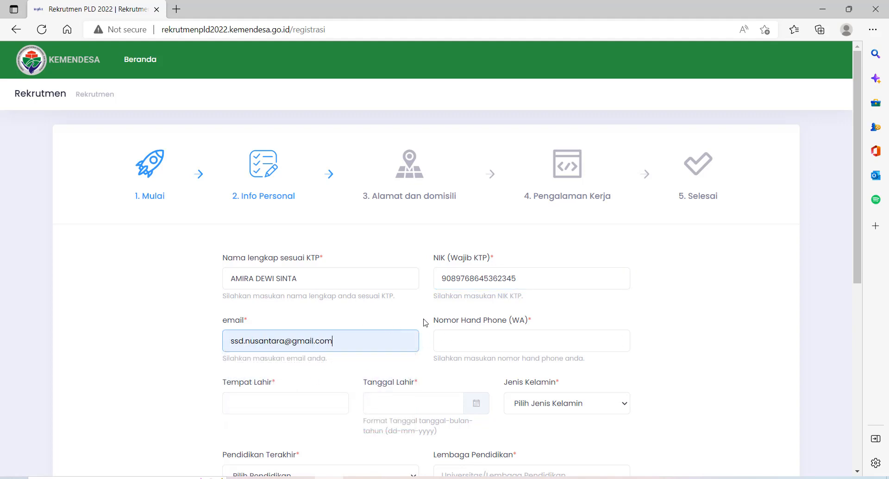
pyautogui.click(446, 338)
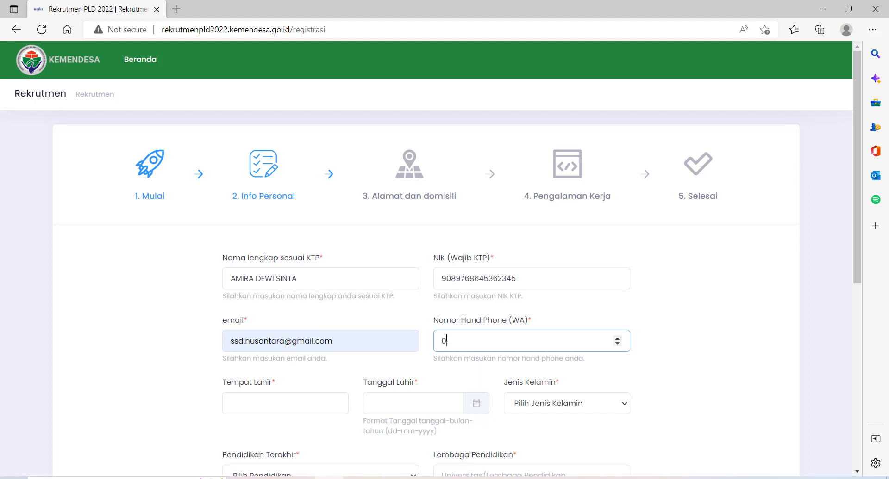
pyautogui.moveTo(466, 341); pyautogui.dragTo(480, 340)
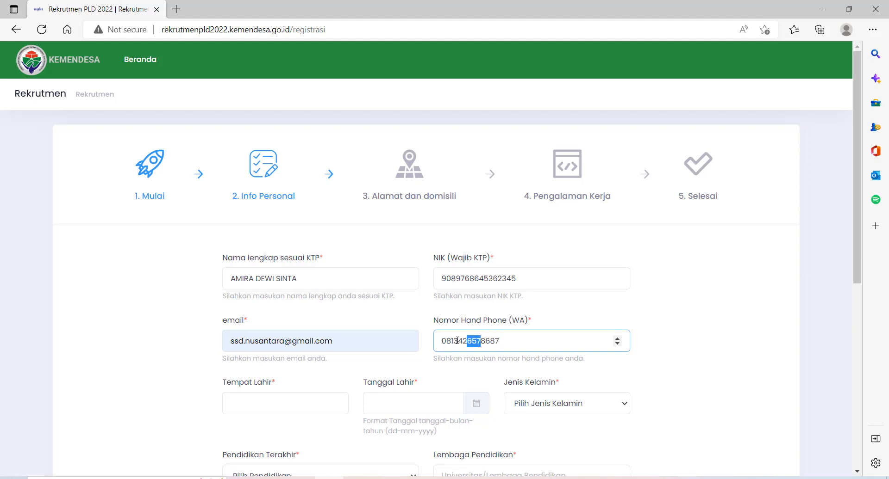
pyautogui.click(457, 341)
pyautogui.moveTo(454, 341); pyautogui.dragTo(500, 341)
pyautogui.press('BackSpace')
pyautogui.scroll(-3, 486, 337)
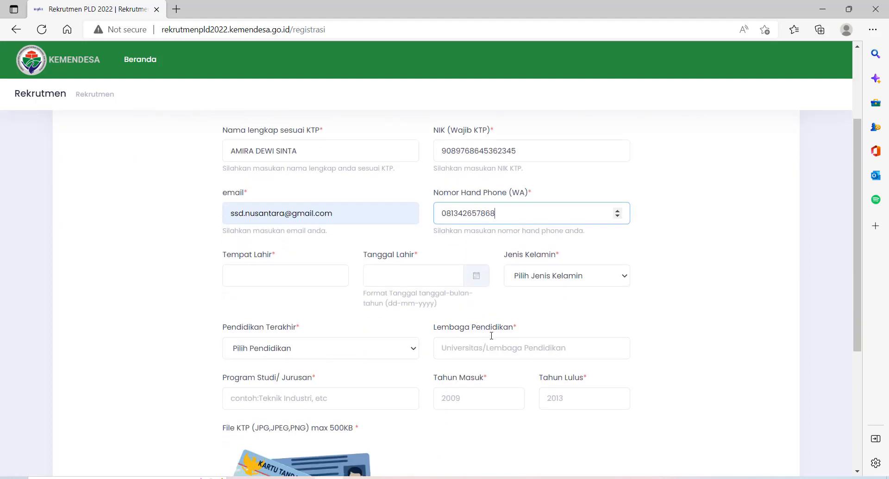
pyautogui.click(253, 275)
pyautogui.write('JOMBANG')
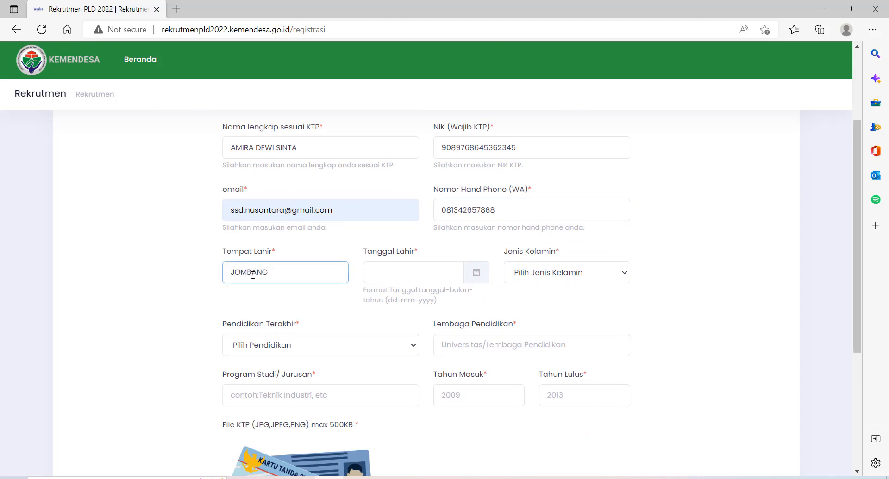
pyautogui.click(452, 268)
pyautogui.scroll(3, 452, 268)
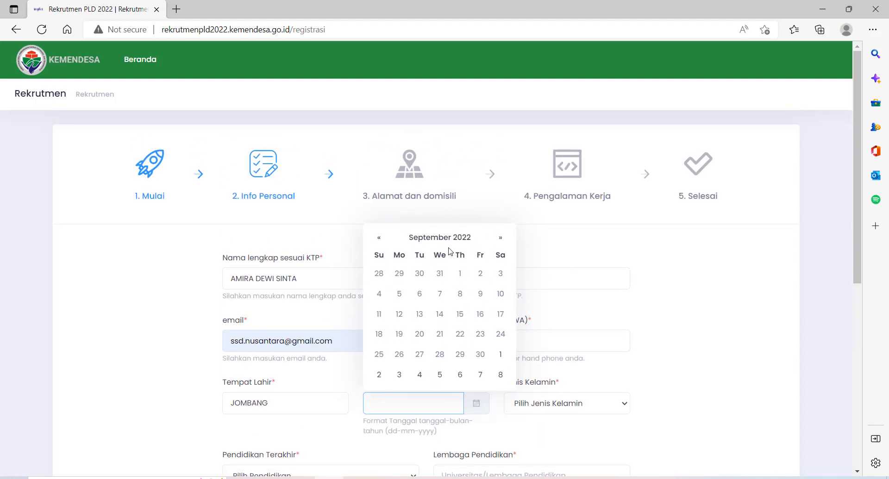
pyautogui.click(442, 237)
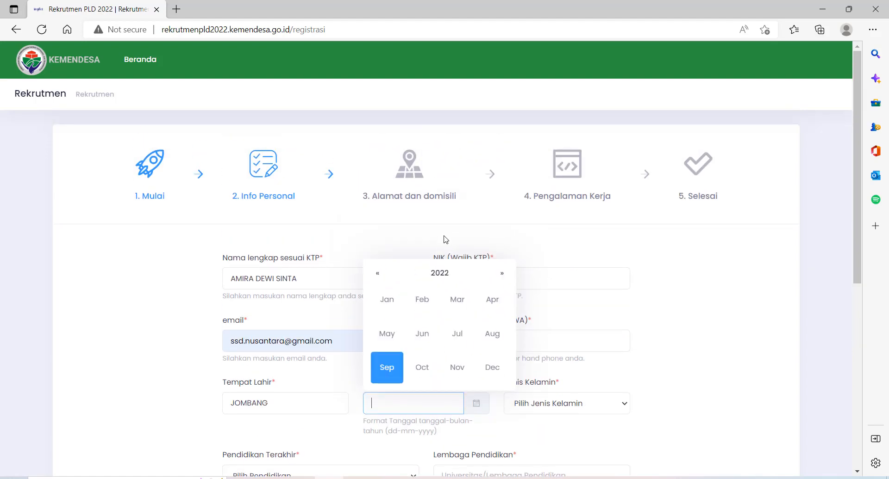
pyautogui.click(439, 274)
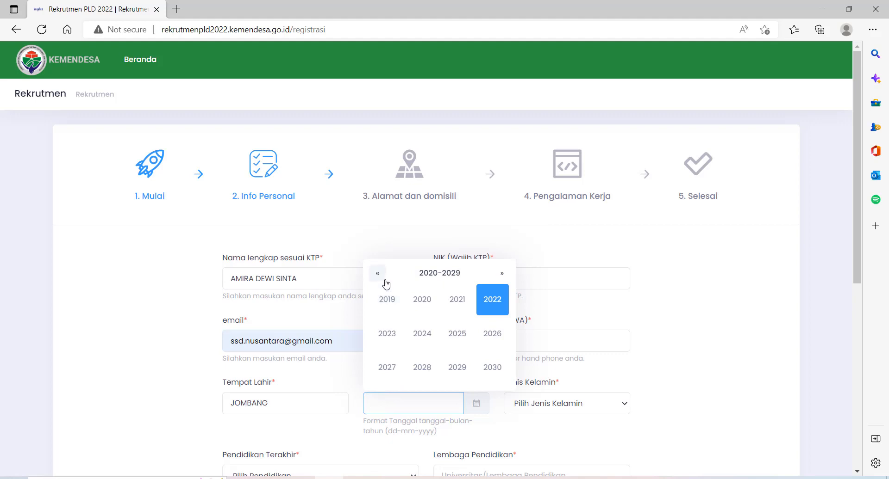
pyautogui.click(437, 277)
pyautogui.click(377, 301)
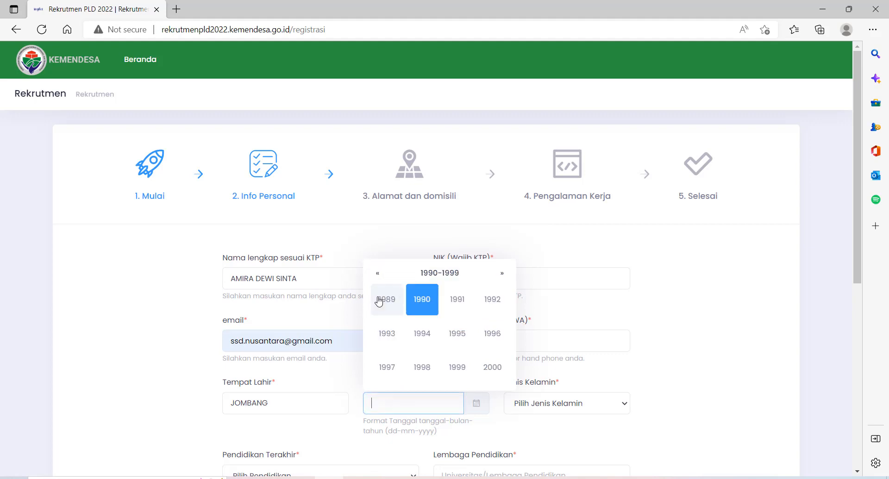
pyautogui.click(431, 308)
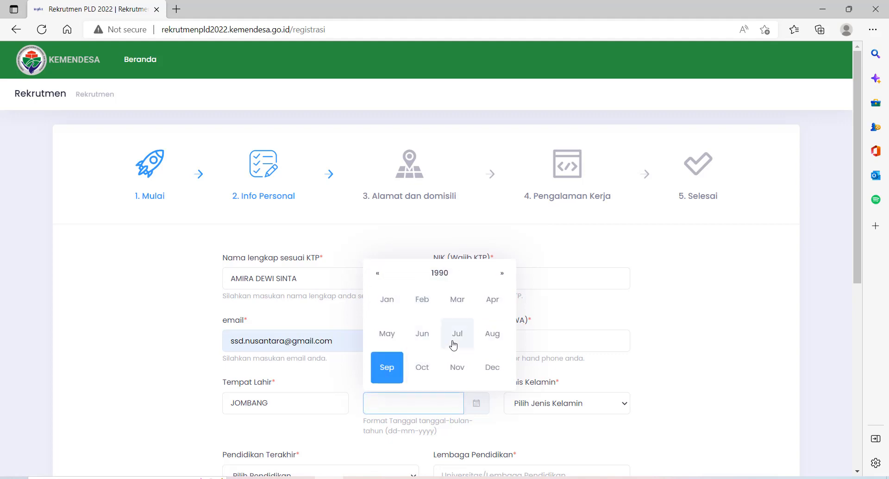
pyautogui.click(491, 336)
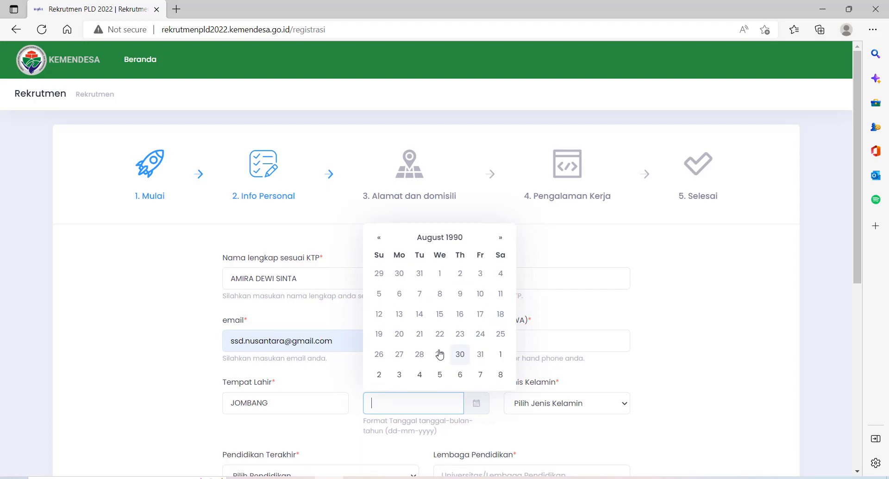
pyautogui.click(480, 314)
pyautogui.click(585, 384)
# Choose Perempuan as gender and SLTA/Sederajat as the last education level
pyautogui.scroll(-2, 569, 375)
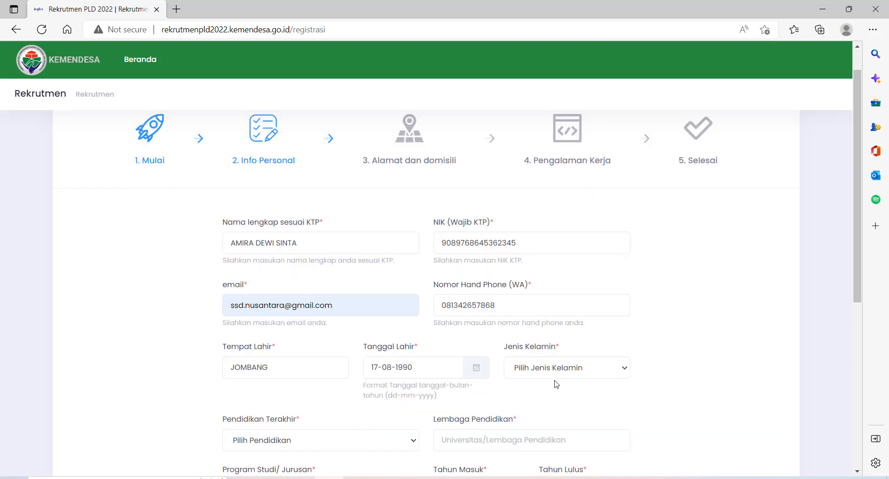
pyautogui.click(564, 342)
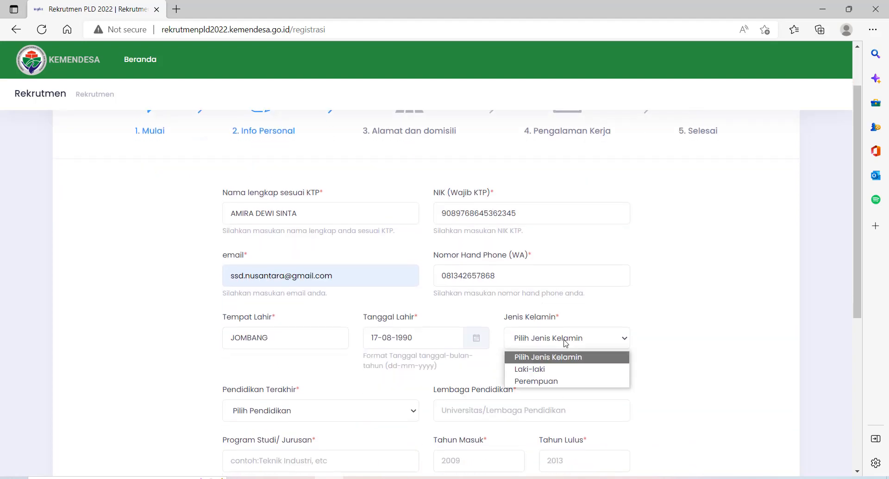
pyautogui.click(536, 382)
pyautogui.scroll(-3, 420, 280)
pyautogui.click(376, 280)
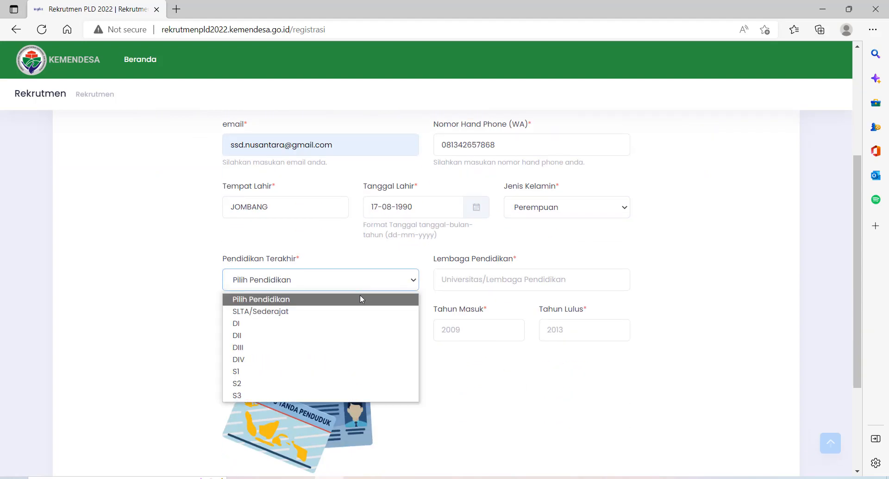
pyautogui.click(326, 316)
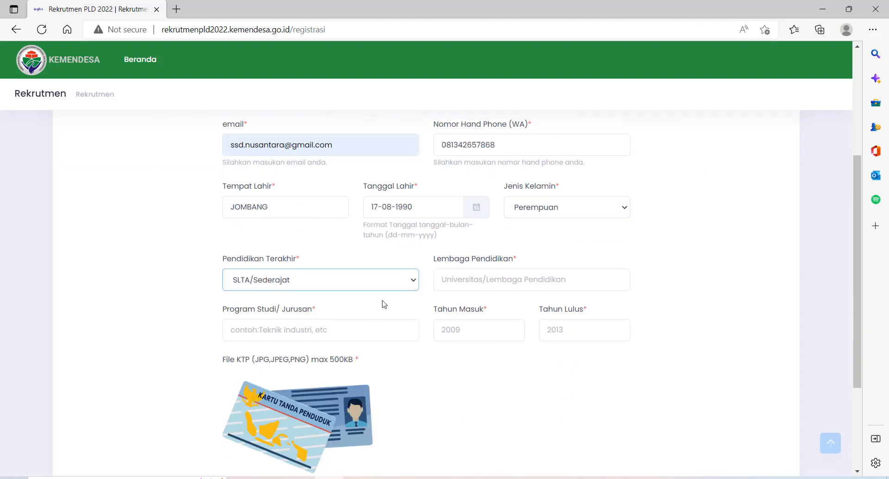
# Enter school SMA 1 JOMBANG, program Ilmu Pengetahuan Sosial, and years 2009–2013
pyautogui.click(466, 279)
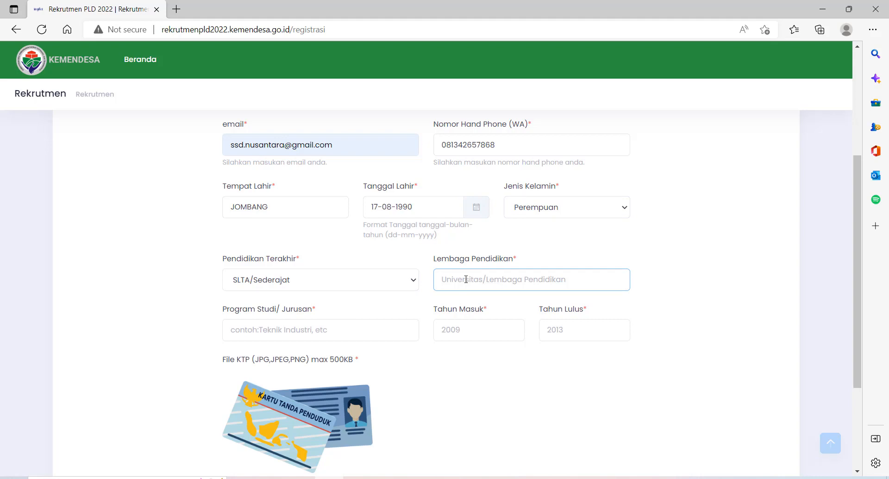
pyautogui.write('SMA 1')
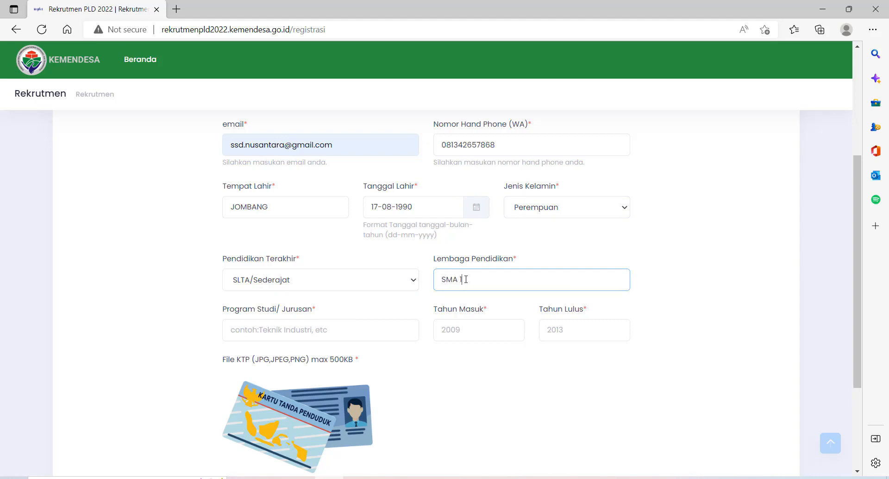
pyautogui.write(' JOMBANG')
pyautogui.click(317, 337)
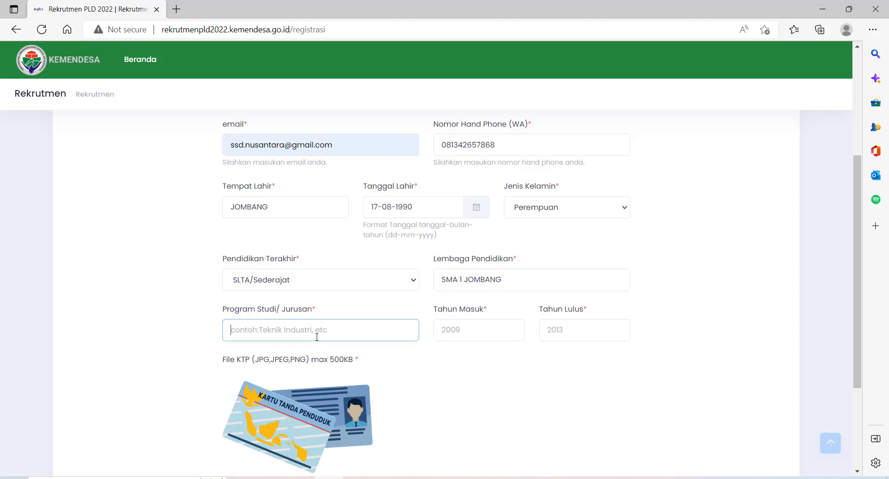
pyautogui.write('Ilmu Pengetahuan SOosial')
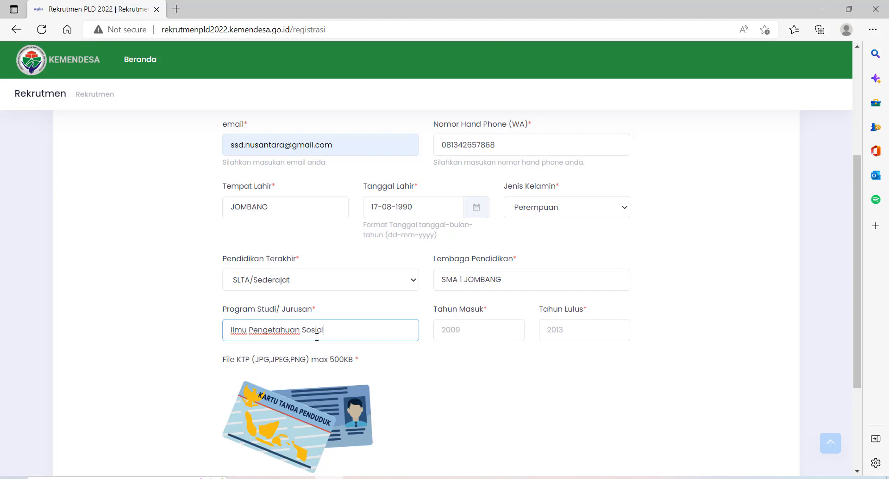
pyautogui.click(449, 332)
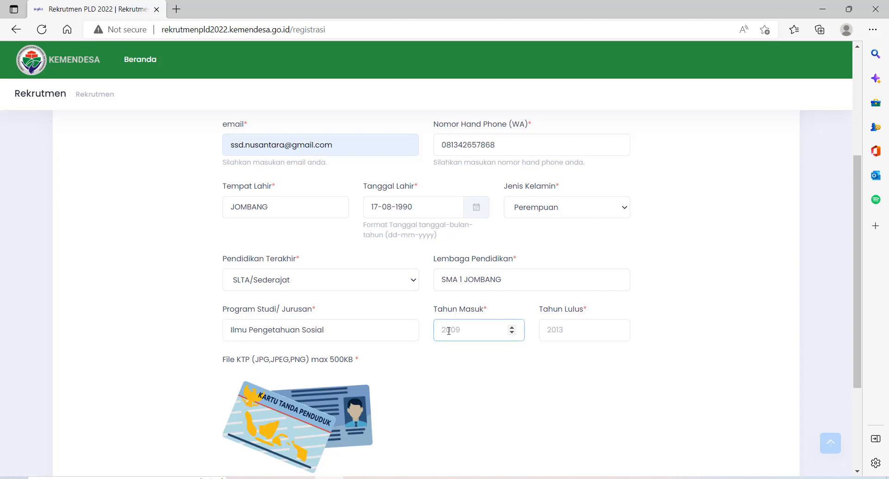
pyautogui.write('2009')
pyautogui.click(567, 330)
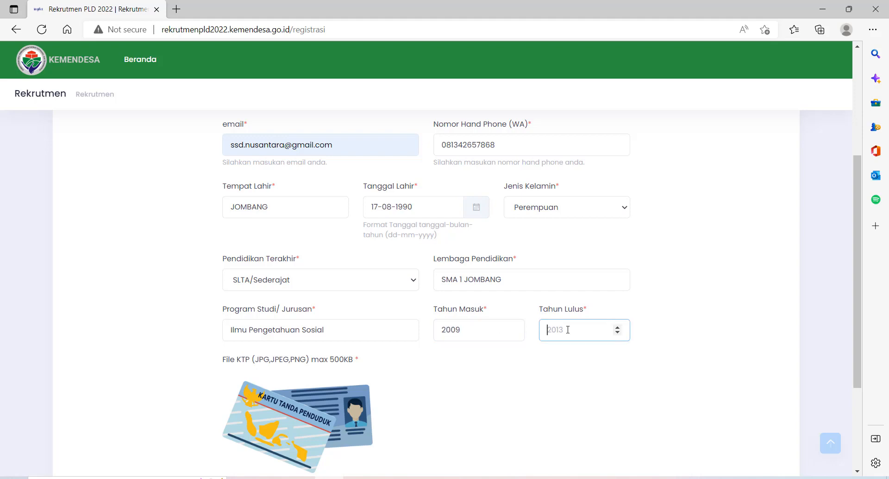
pyautogui.write('2013')
pyautogui.click(482, 401)
pyautogui.scroll(-3, 484, 403)
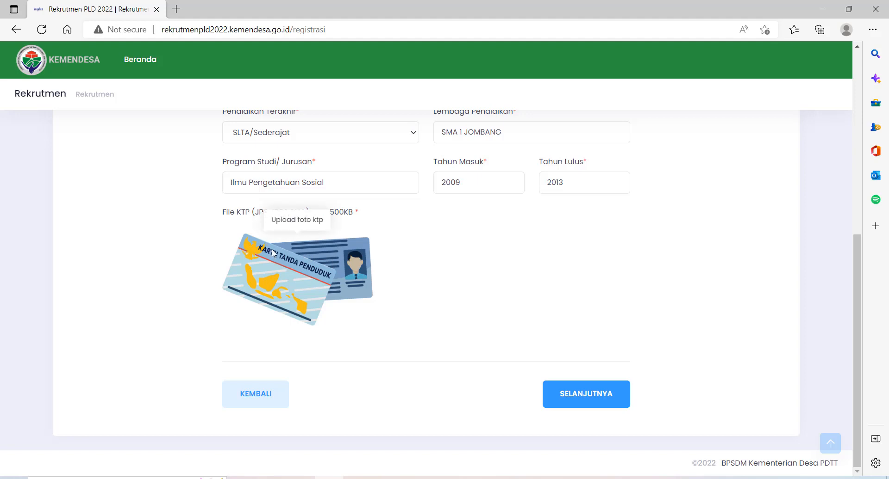
# Attach the KTP image and crop it tightly around the ID card
pyautogui.scroll(1, 288, 256)
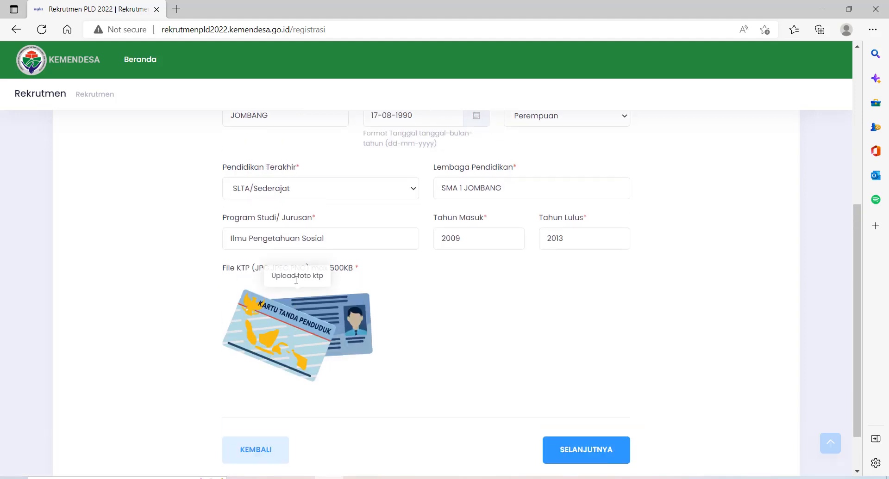
pyautogui.click(291, 326)
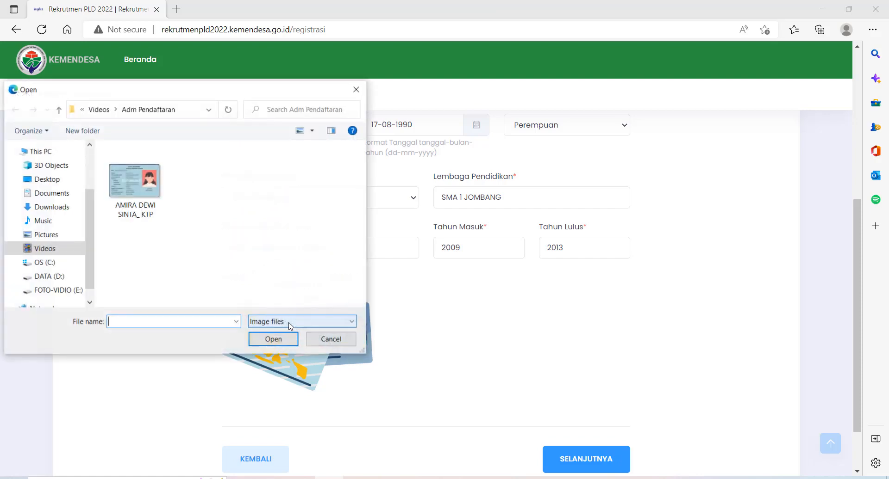
pyautogui.click(137, 187)
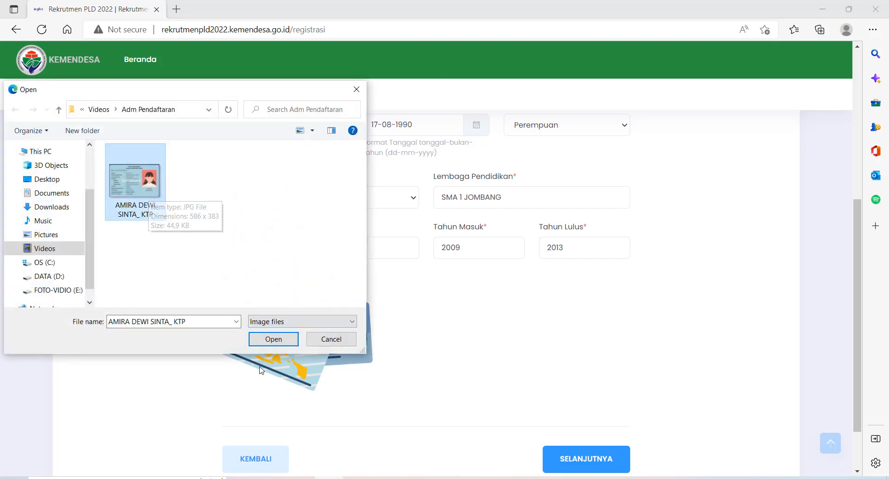
pyautogui.click(274, 340)
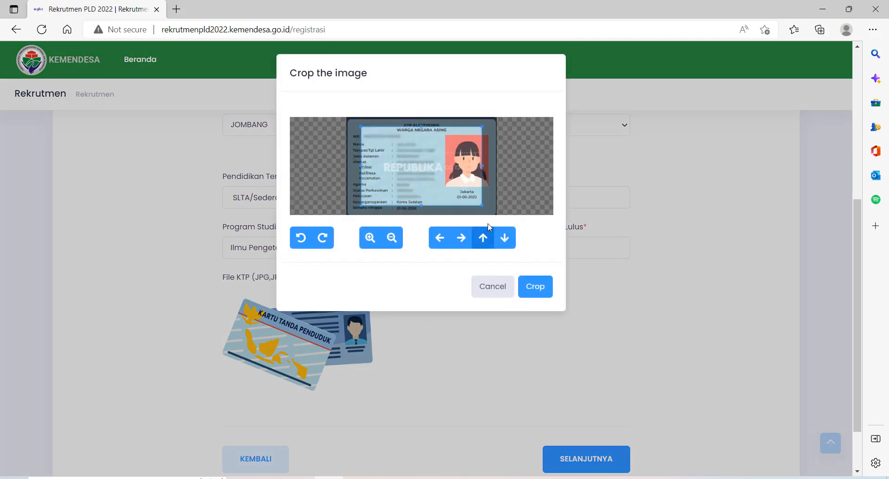
pyautogui.moveTo(482, 206); pyautogui.dragTo(495, 215)
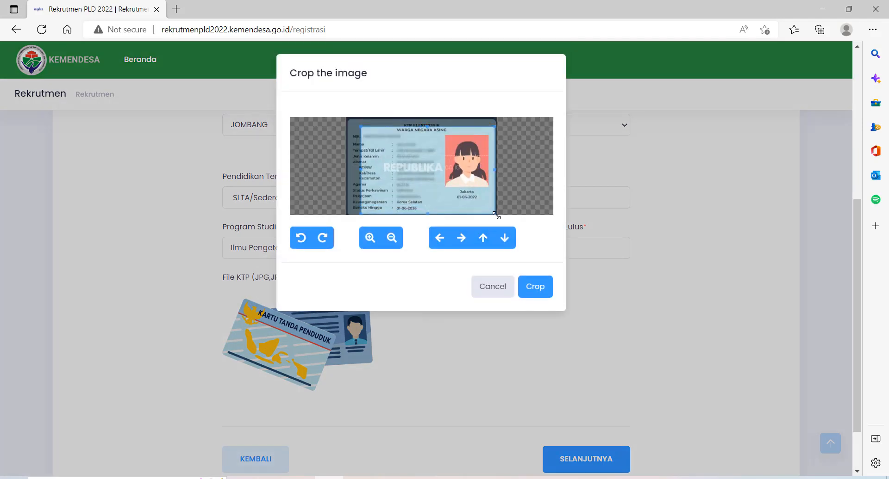
pyautogui.moveTo(361, 169); pyautogui.dragTo(347, 169)
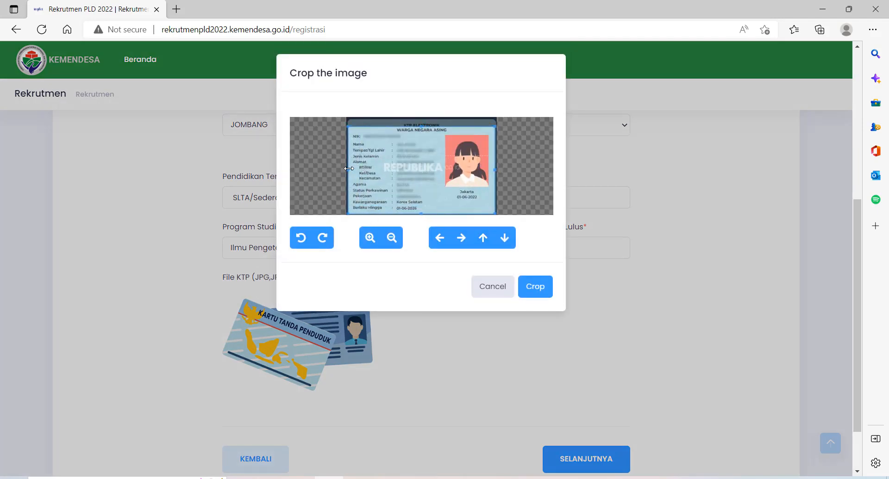
pyautogui.moveTo(422, 125); pyautogui.dragTo(421, 116)
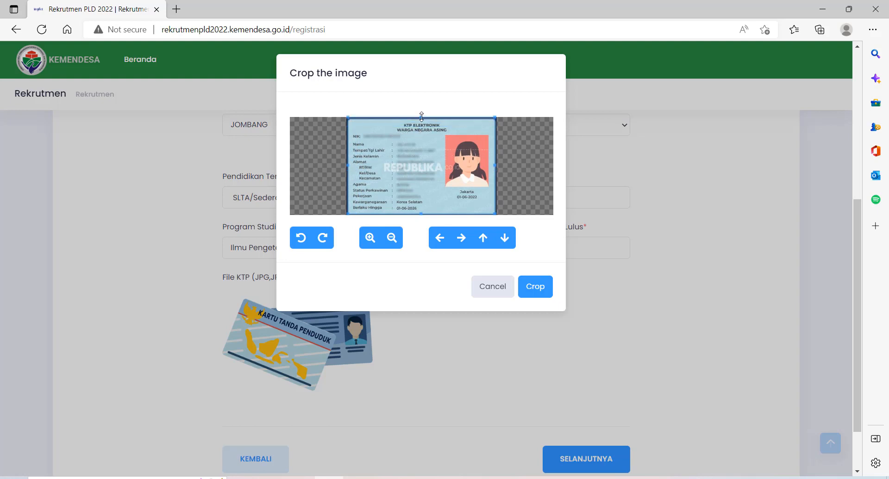
pyautogui.moveTo(348, 164); pyautogui.dragTo(341, 165)
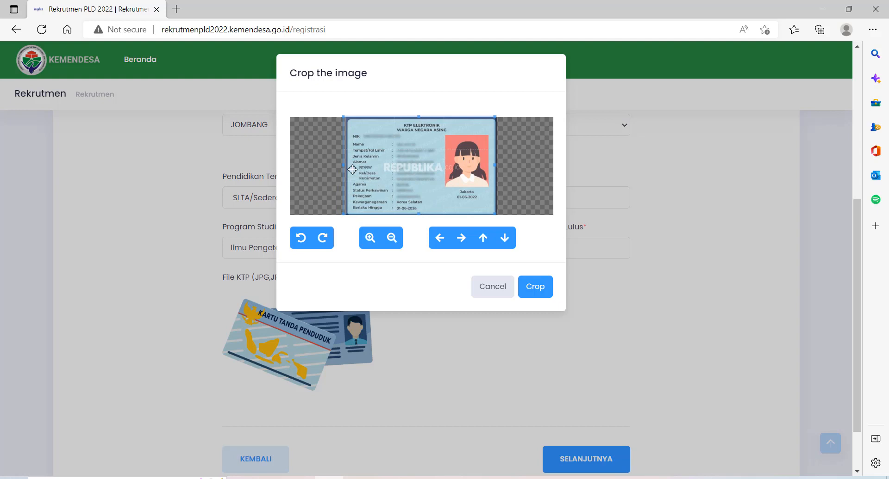
pyautogui.moveTo(343, 166); pyautogui.dragTo(346, 166)
pyautogui.click(536, 296)
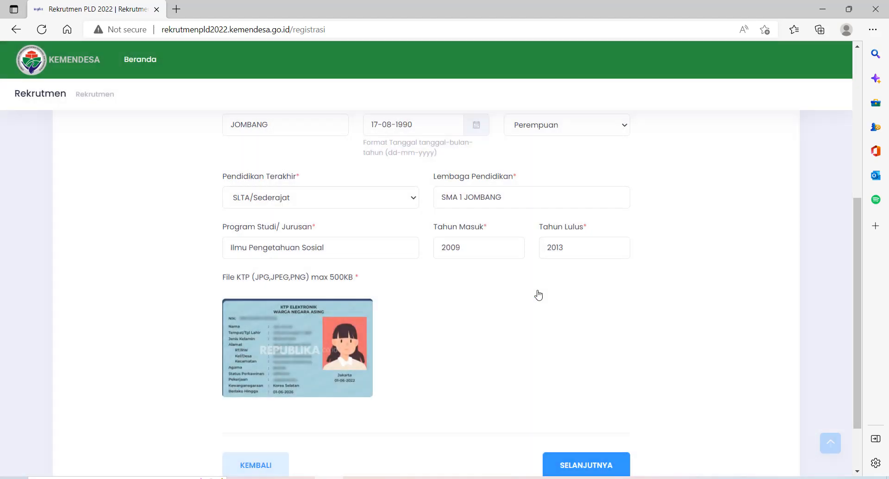
# Proceed to step 3, Alamat dan domisili
pyautogui.scroll(-1, 338, 347)
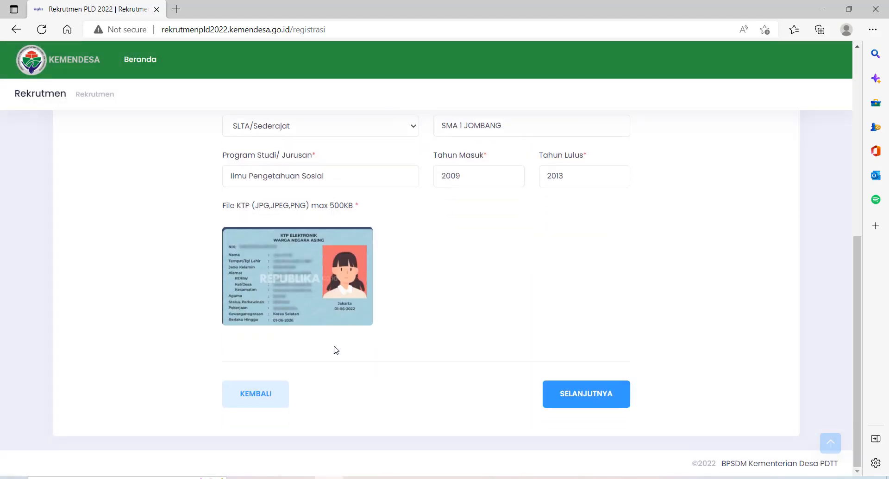
pyautogui.scroll(7, 335, 349)
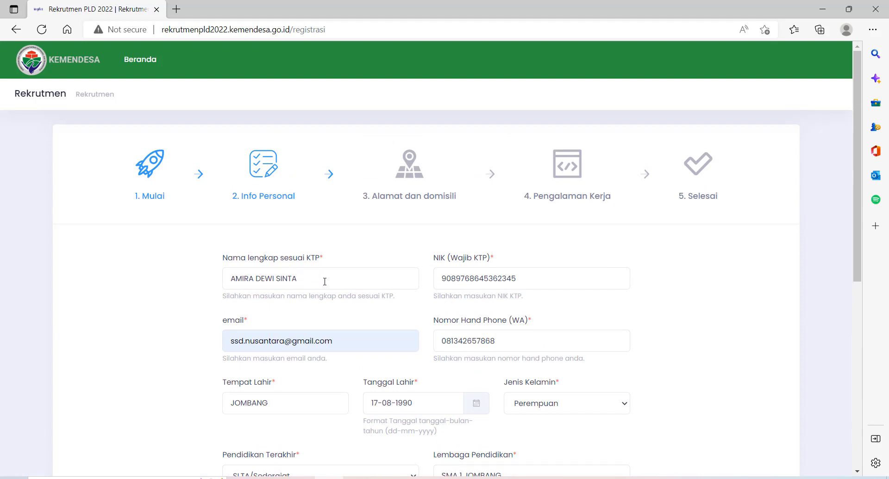
pyautogui.scroll(-1, 335, 282)
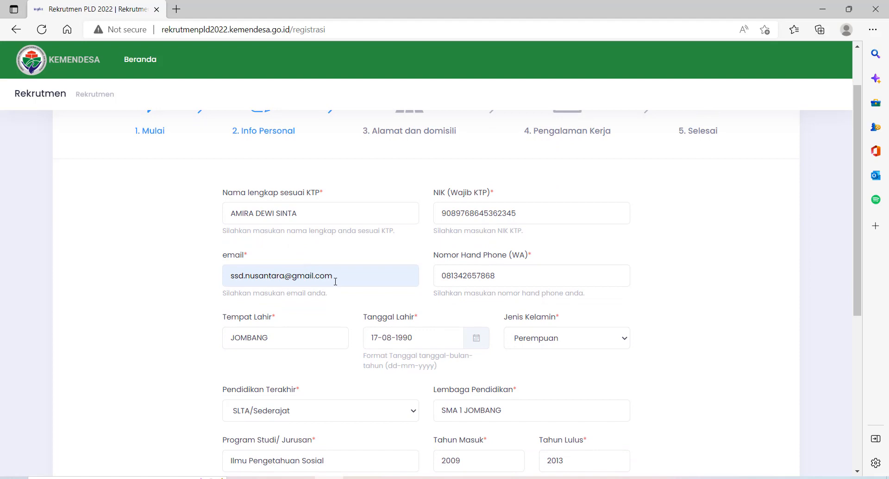
pyautogui.scroll(-1, 335, 281)
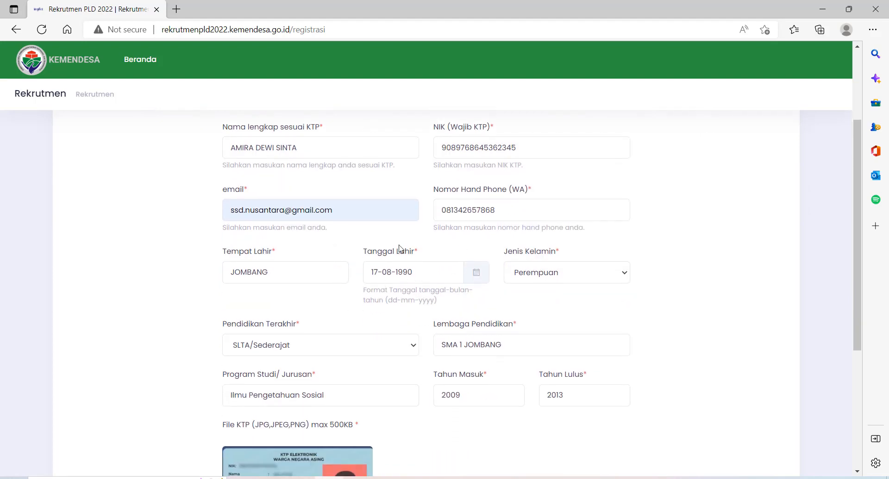
pyautogui.scroll(-2, 401, 249)
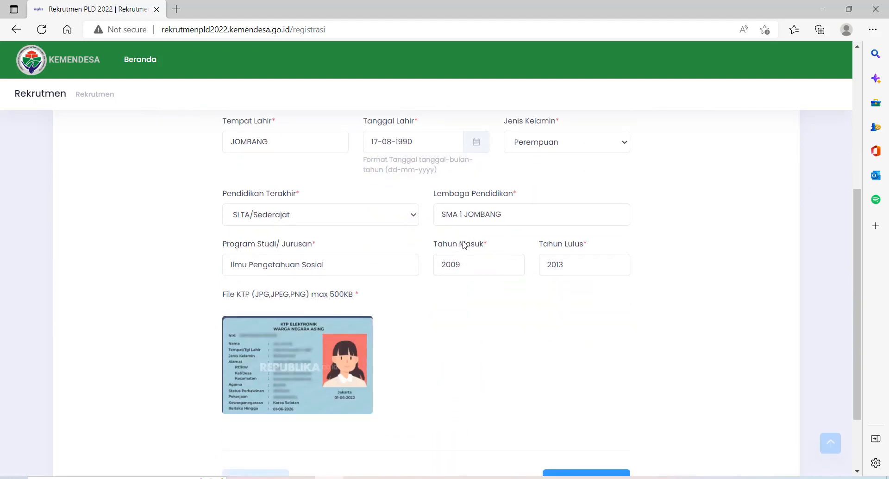
pyautogui.scroll(-1, 481, 273)
pyautogui.click(588, 398)
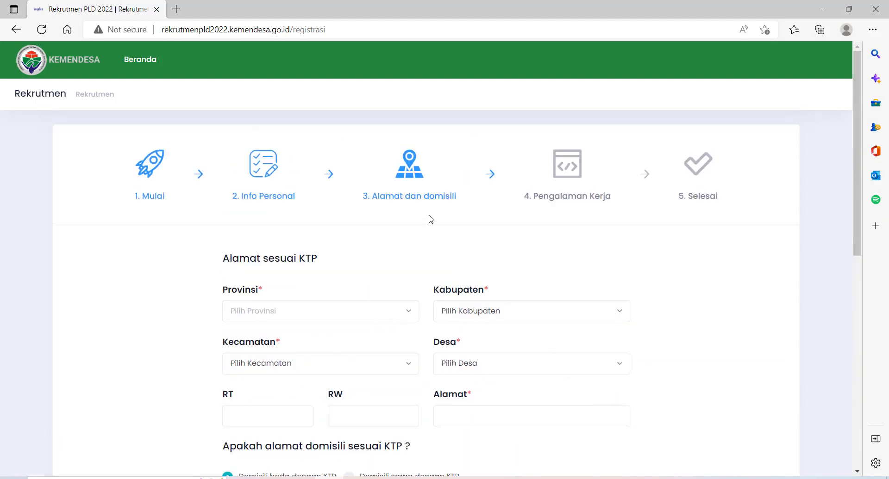
# Set the KTP province to JAWA TIMUR, correcting an initial JAWA TENGAH choice
pyautogui.click(358, 319)
pyautogui.scroll(-1, 354, 331)
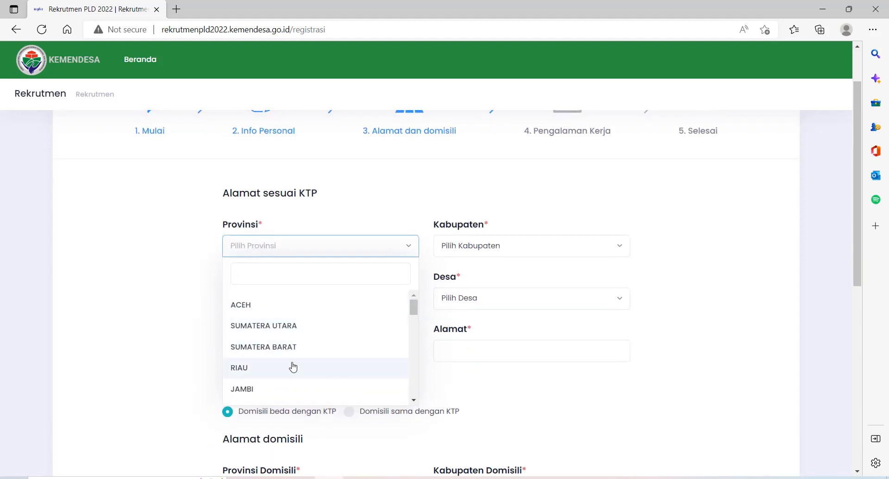
pyautogui.scroll(-4, 313, 355)
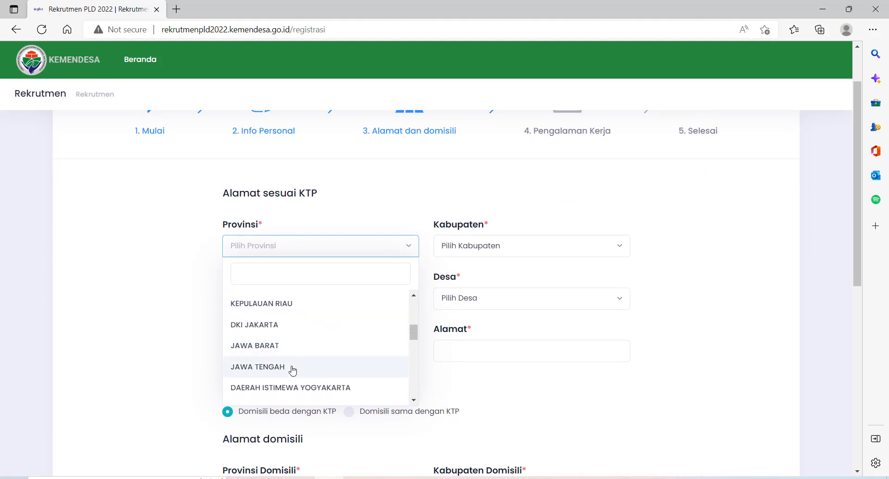
pyautogui.click(293, 369)
pyautogui.click(578, 246)
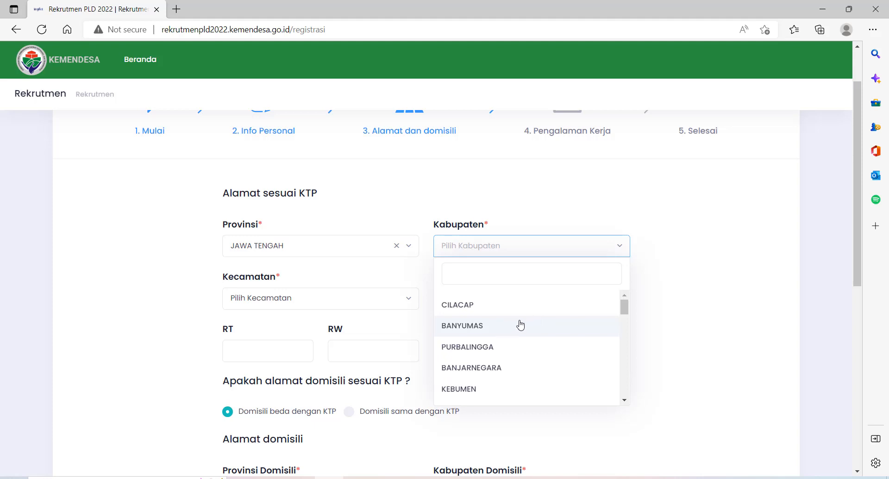
pyautogui.scroll(-1, 505, 340)
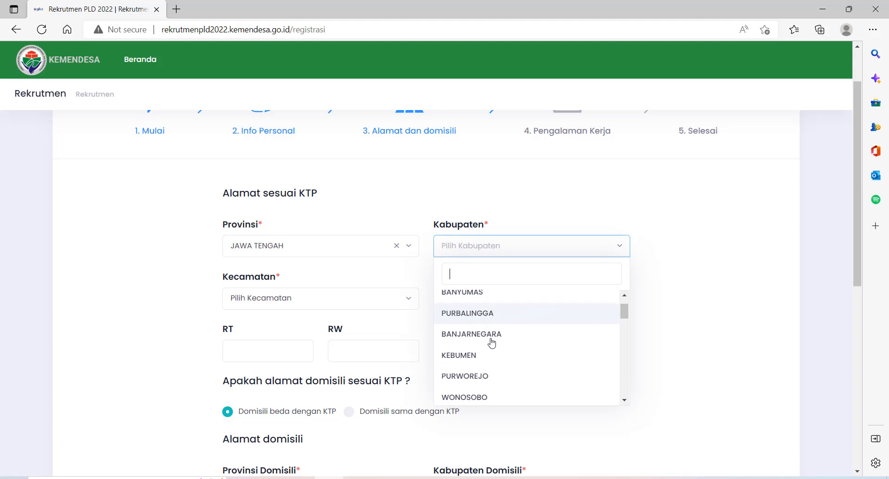
pyautogui.click(373, 249)
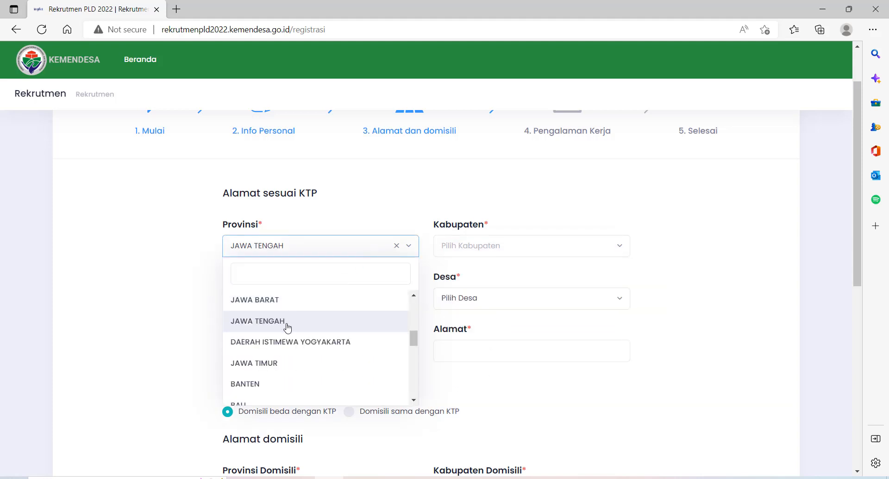
pyautogui.scroll(1, 296, 324)
pyautogui.scroll(2, 314, 331)
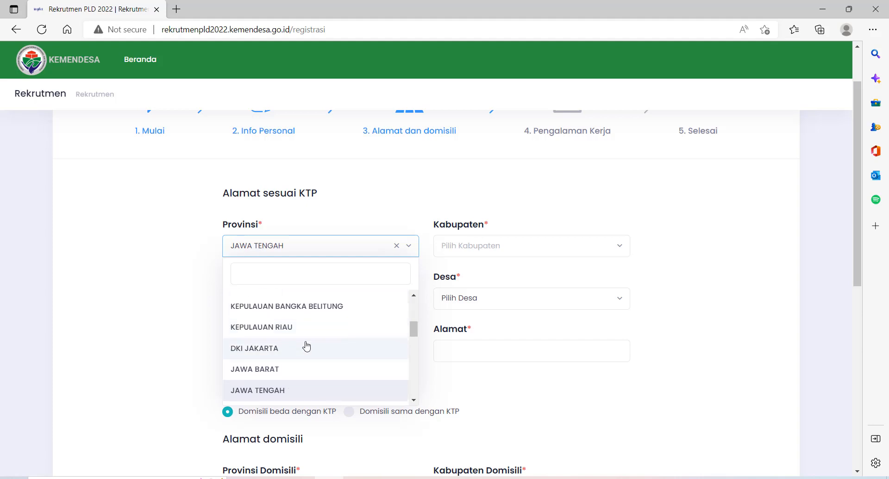
pyautogui.scroll(-1, 304, 347)
pyautogui.scroll(-1, 293, 366)
pyautogui.click(284, 383)
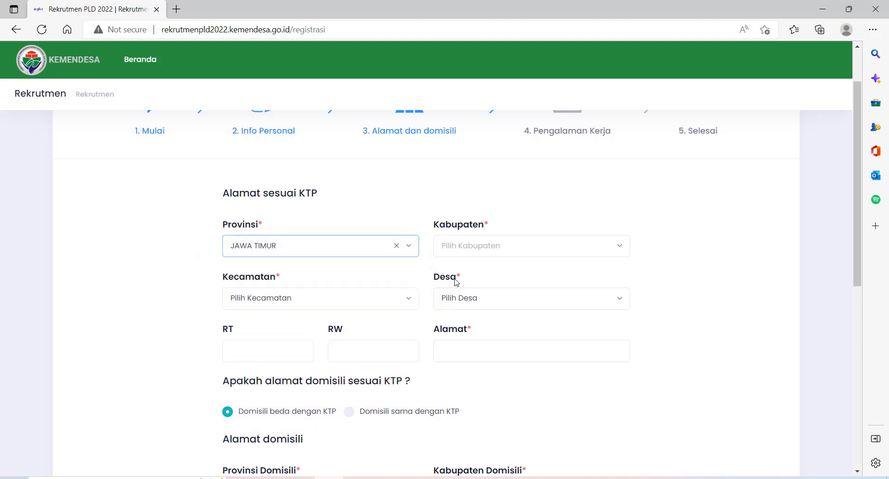
# Choose regency JOMBANG, district PERAK and village JANTIGANGGONG
pyautogui.click(510, 243)
pyautogui.scroll(-3, 479, 349)
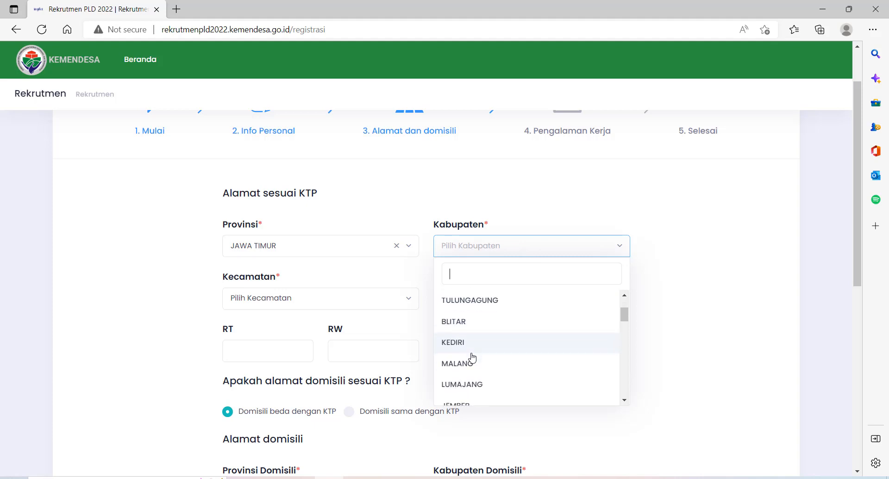
pyautogui.scroll(-1, 486, 356)
pyautogui.scroll(-3, 493, 351)
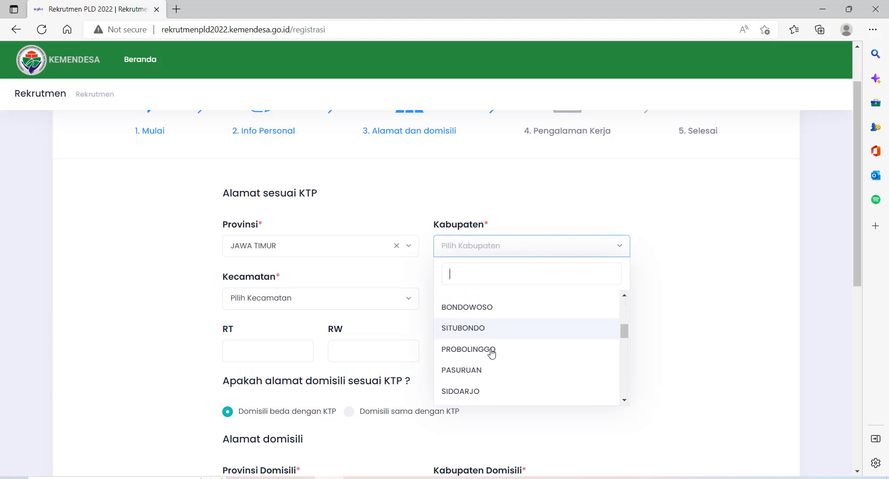
pyautogui.scroll(-4, 495, 351)
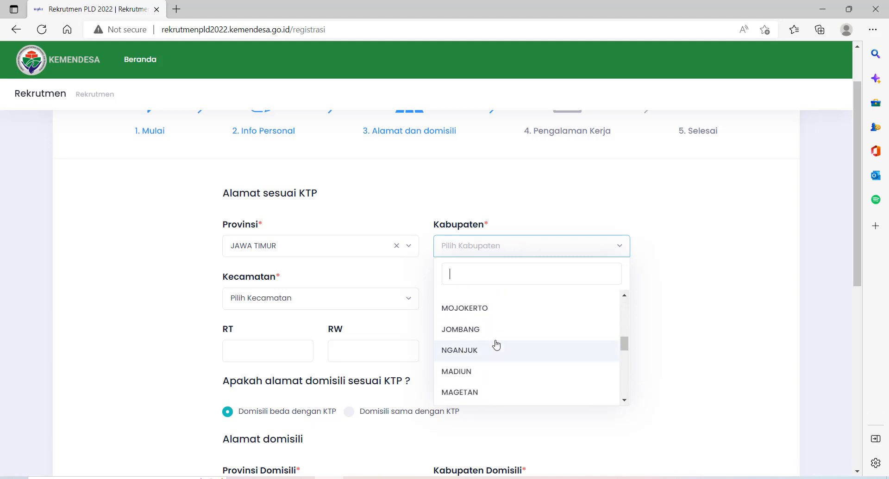
pyautogui.scroll(-1, 497, 340)
pyautogui.scroll(1, 494, 326)
pyautogui.click(490, 311)
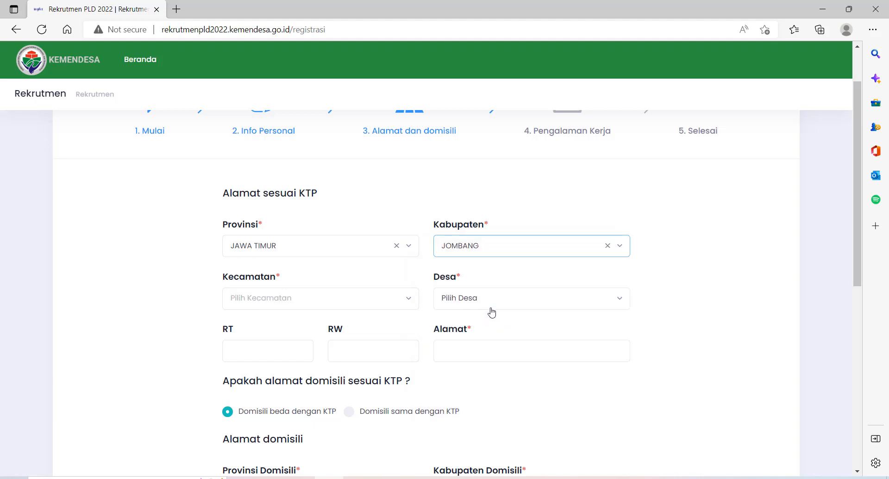
pyautogui.click(349, 306)
pyautogui.click(323, 362)
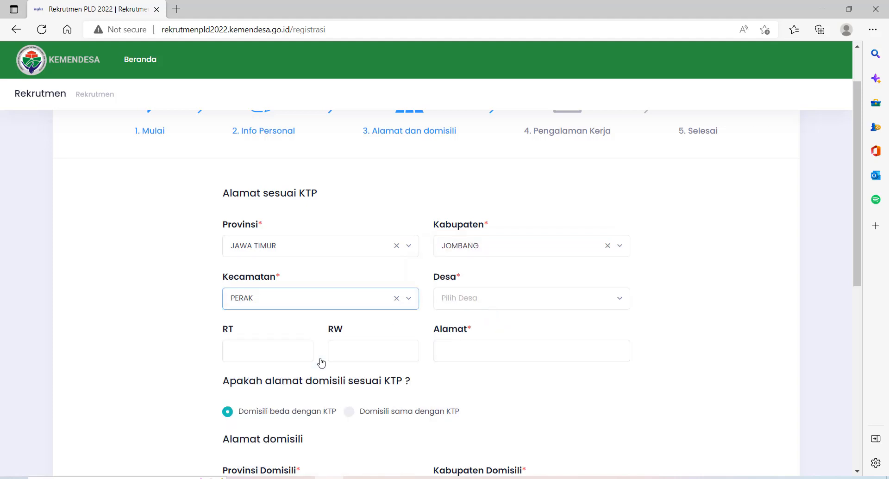
pyautogui.click(531, 295)
pyautogui.click(484, 359)
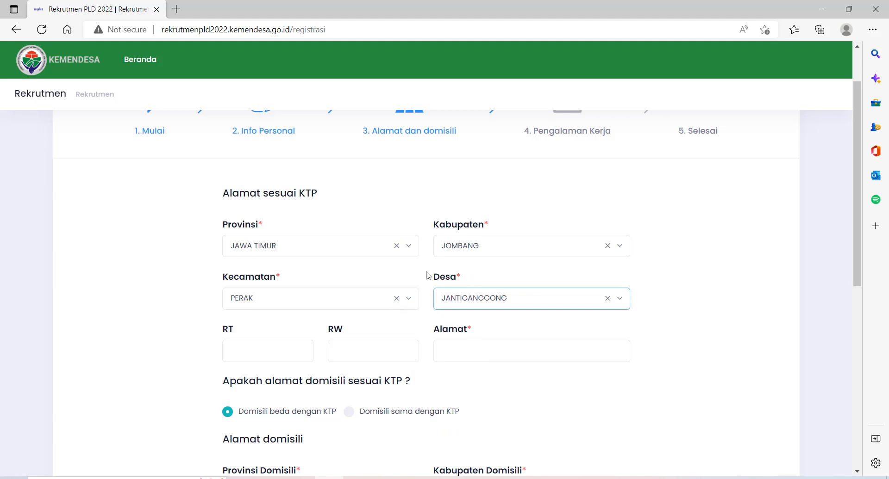
# Enter RT 001 and the KTP street address, inserting house number 02
pyautogui.scroll(-1, 425, 276)
pyautogui.click(262, 285)
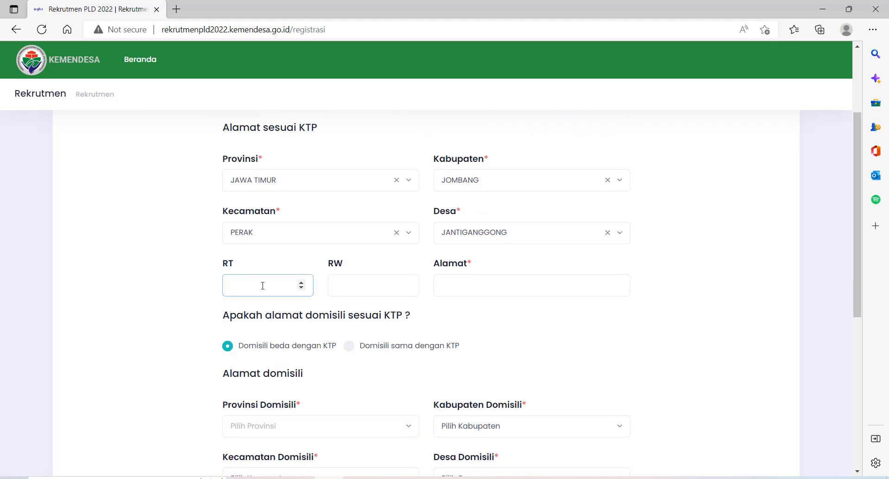
pyautogui.write('001')
pyautogui.click(341, 292)
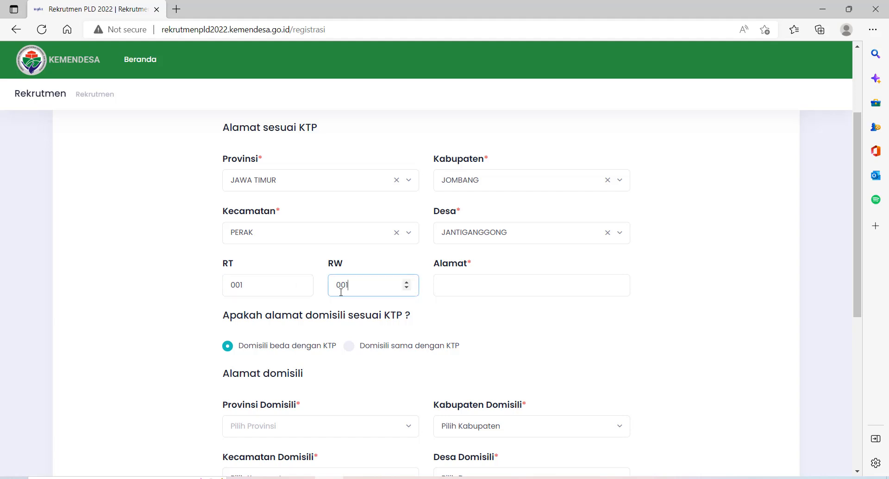
pyautogui.click(470, 281)
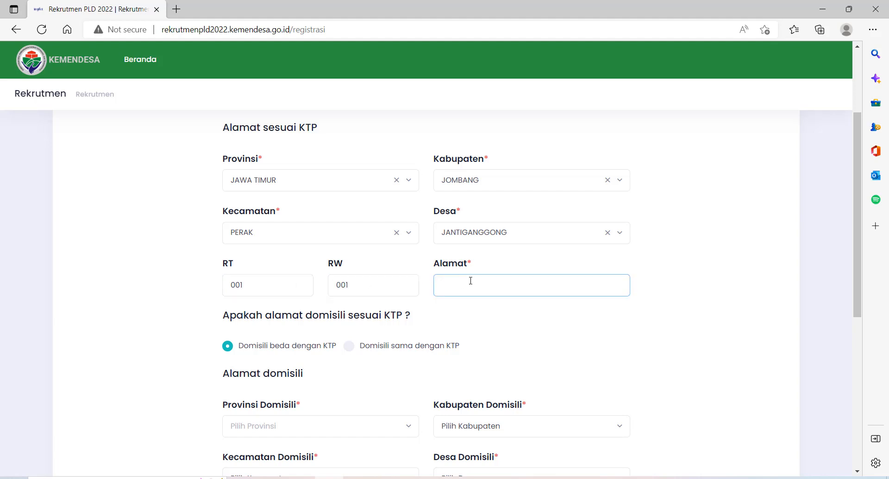
pyautogui.scroll(-3, 469, 283)
pyautogui.scroll(3, 477, 281)
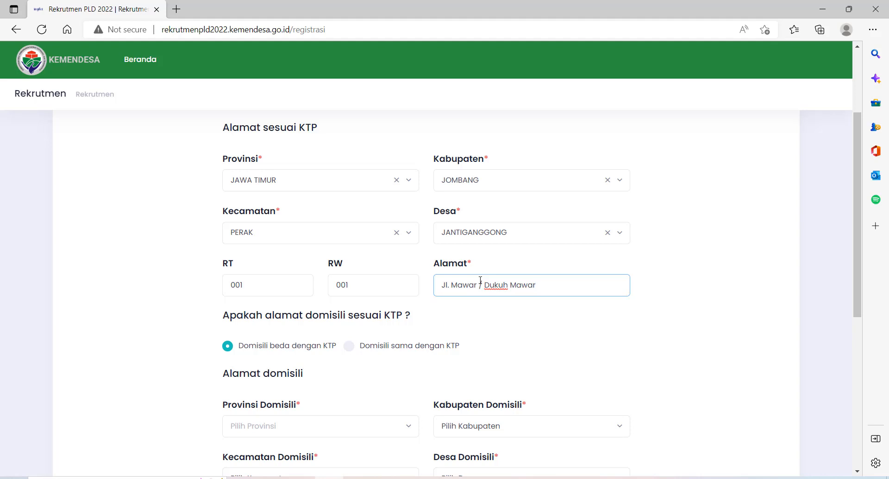
pyautogui.moveTo(484, 285); pyautogui.dragTo(464, 287)
pyautogui.click(479, 287)
pyautogui.write('No 1')
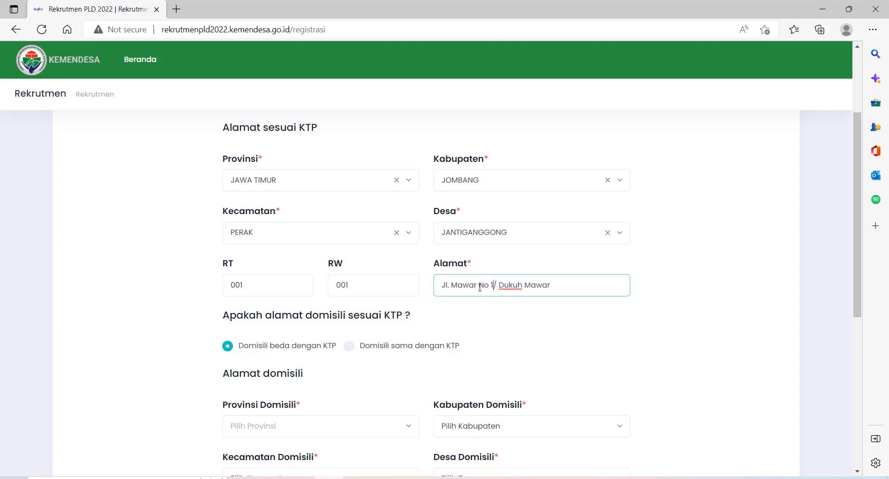
pyautogui.press('BackSpace')
pyautogui.write('02')
pyautogui.scroll(-2, 508, 284)
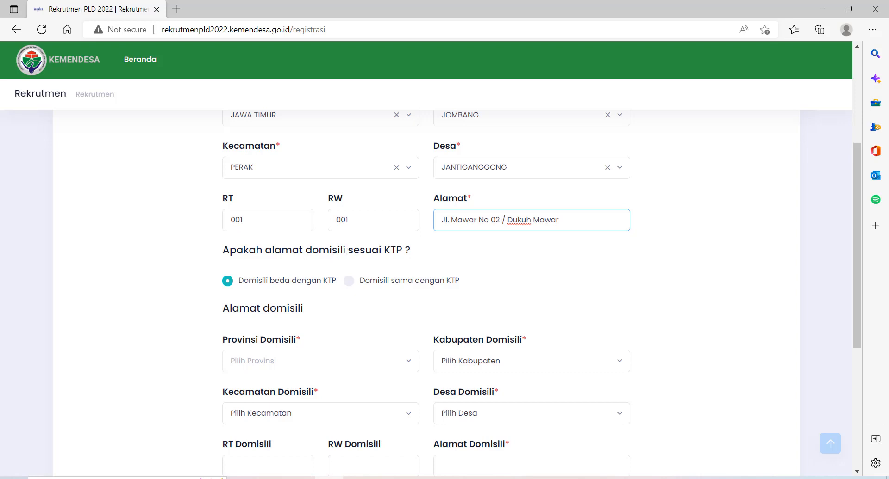
pyautogui.moveTo(345, 251); pyautogui.dragTo(305, 248)
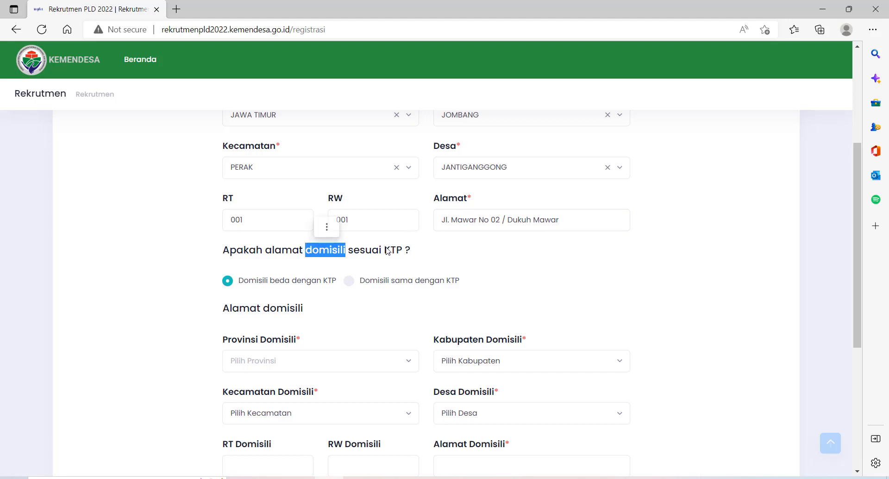
pyautogui.scroll(1, 396, 265)
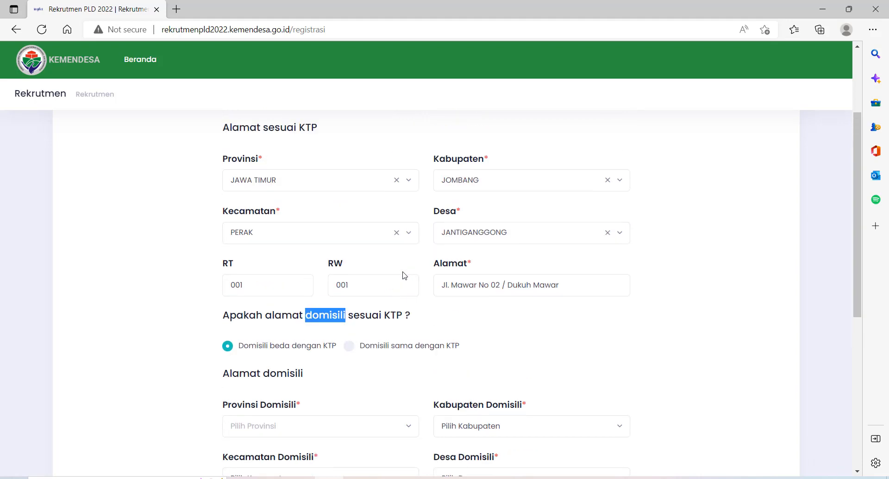
pyautogui.click(424, 325)
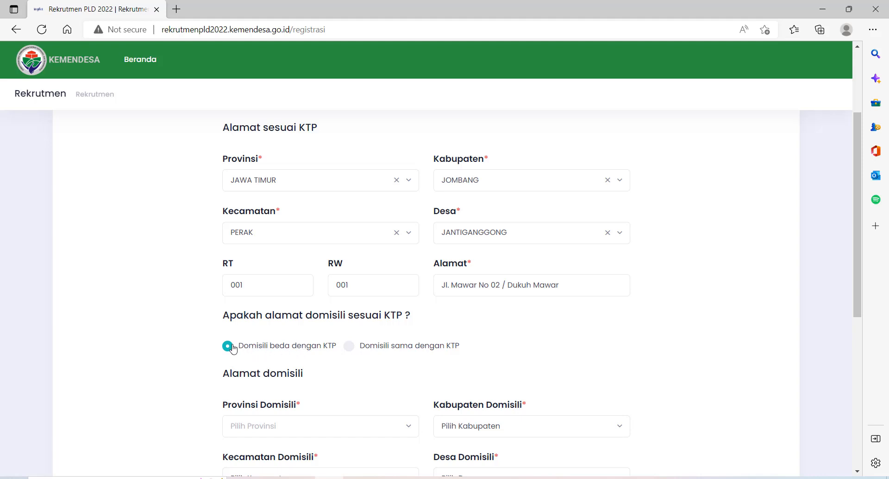
pyautogui.scroll(-1, 233, 349)
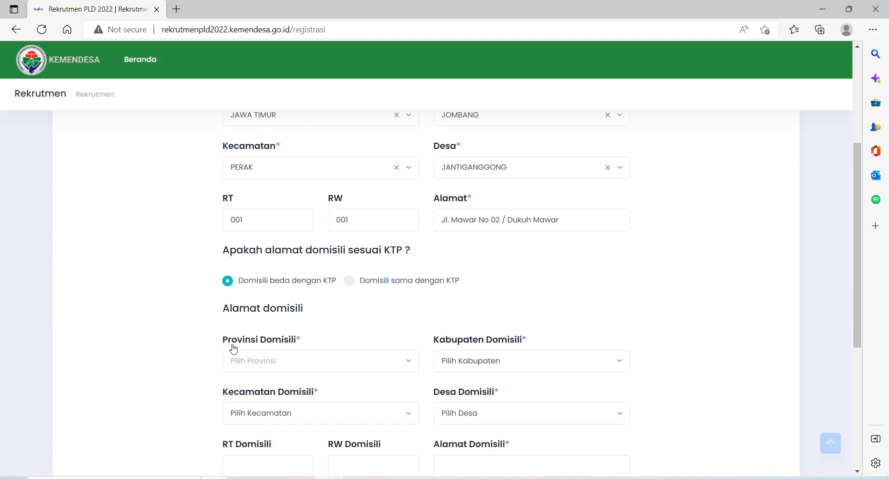
pyautogui.scroll(-2, 233, 349)
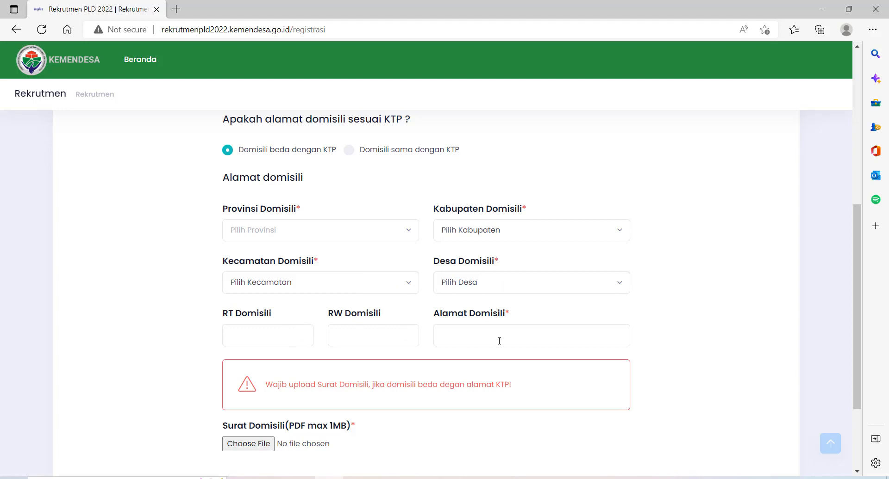
pyautogui.scroll(3, 499, 341)
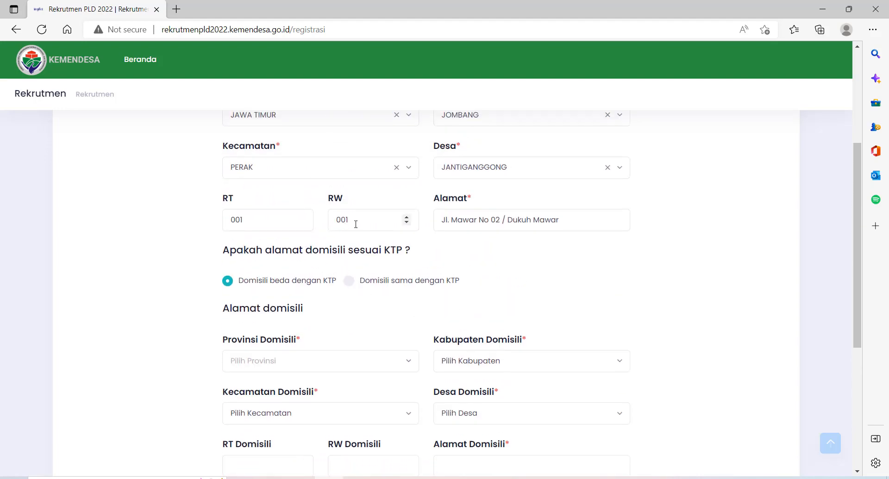
pyautogui.scroll(1, 428, 243)
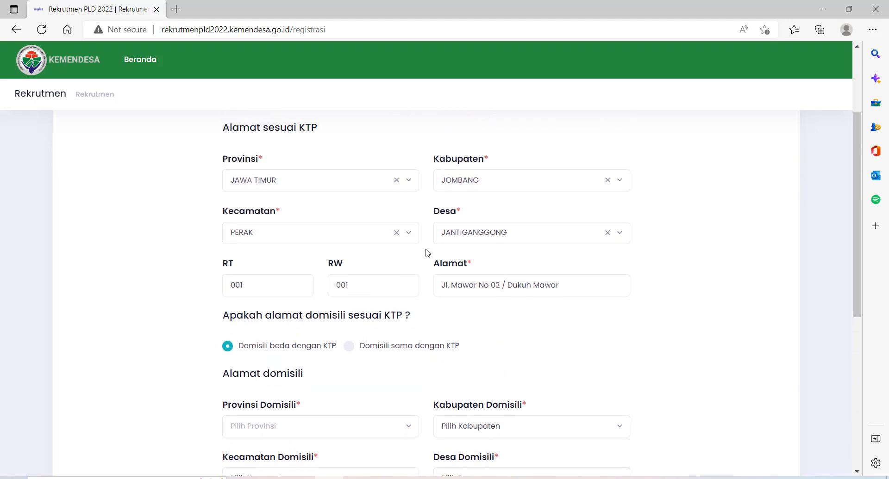
# Mark the domicile as the same as the KTP address and continue to step 4, Pengalaman Kerja
pyautogui.click(349, 351)
pyautogui.scroll(-1, 375, 385)
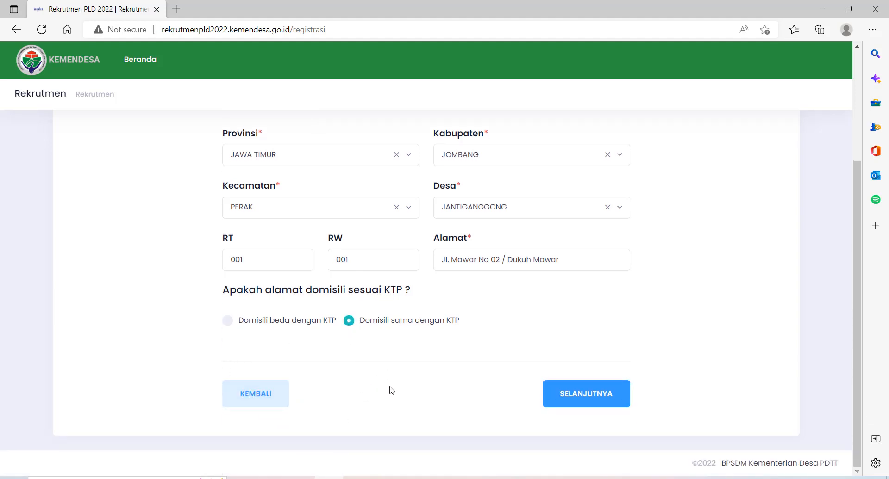
pyautogui.click(252, 323)
pyautogui.scroll(-3, 277, 349)
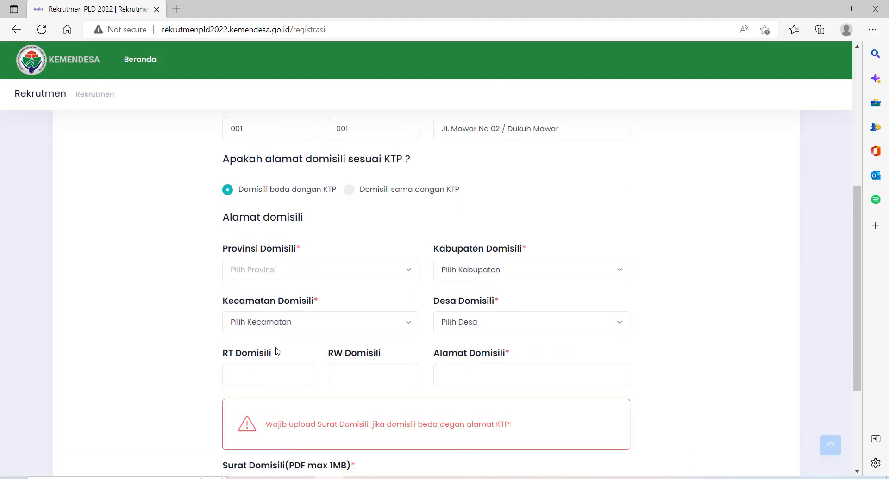
pyautogui.scroll(3, 277, 352)
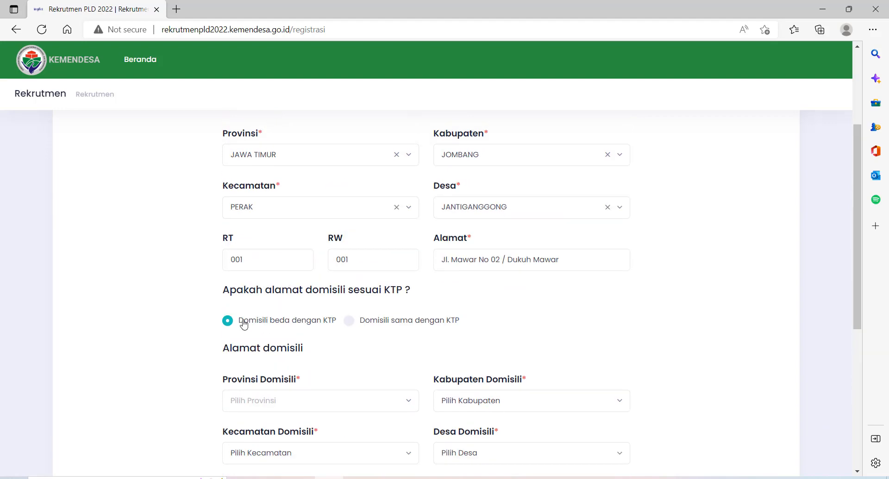
pyautogui.scroll(-3, 224, 327)
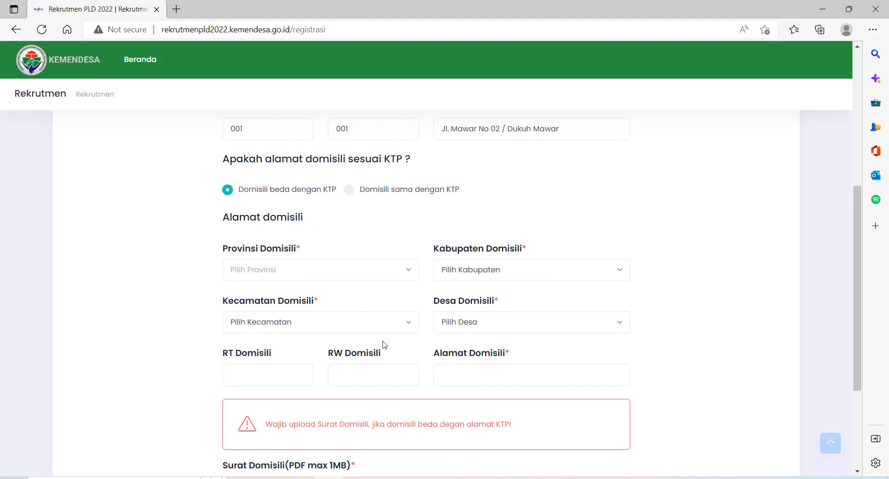
pyautogui.scroll(3, 401, 330)
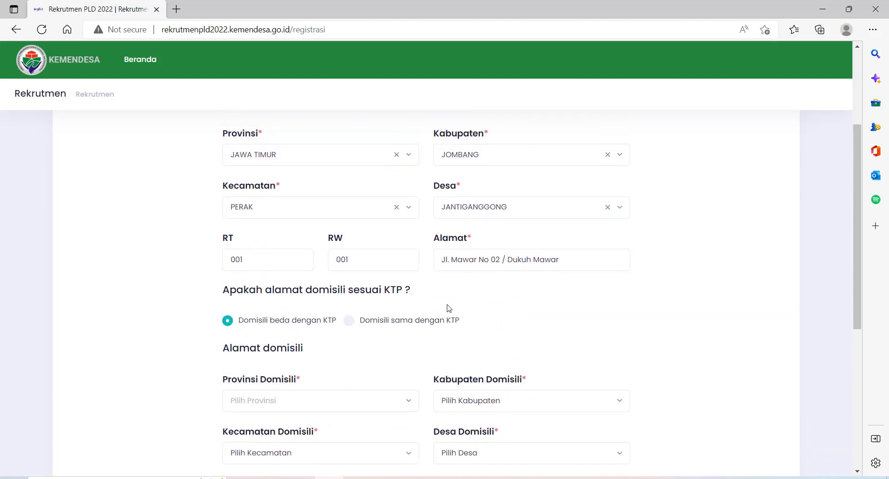
pyautogui.click(354, 325)
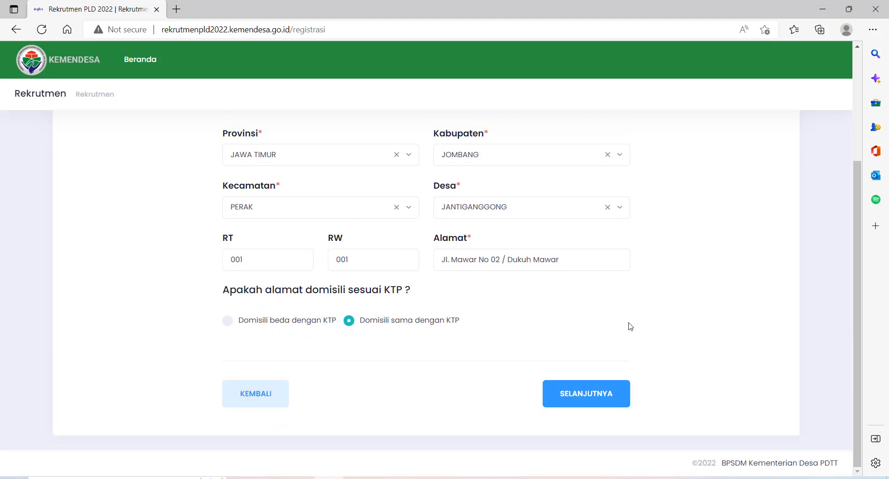
pyautogui.click(592, 396)
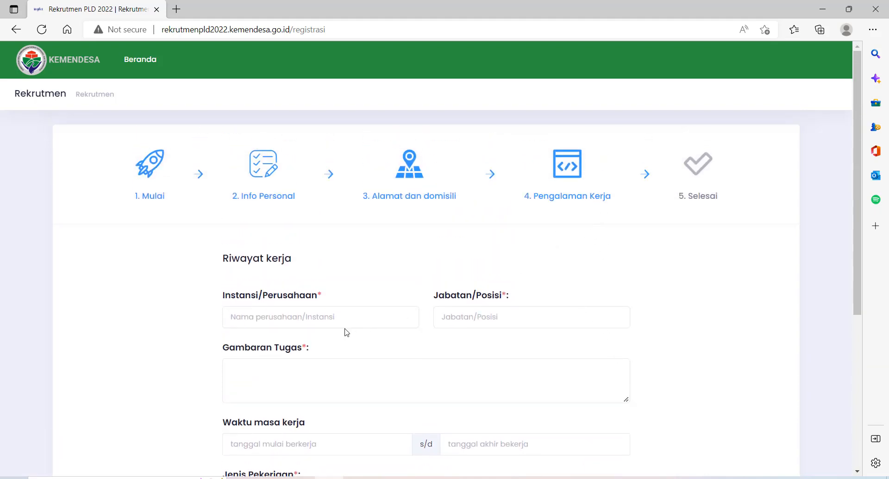
# Enter PEMERINTAH DESA JOMBANG as the employer (Instansi/Perusahaan)
pyautogui.click(334, 315)
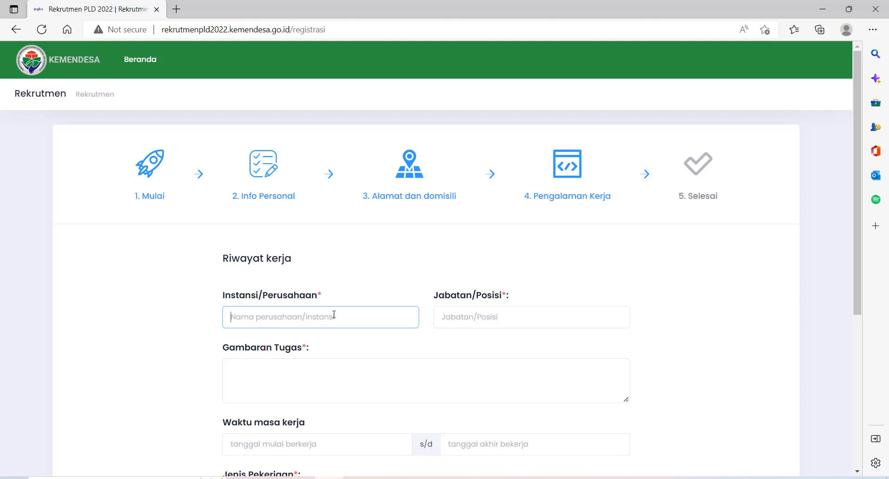
pyautogui.write('PEMD')
pyautogui.press('BackSpace')
pyautogui.press('BackSpace')
pyautogui.write('MERINTAH DE')
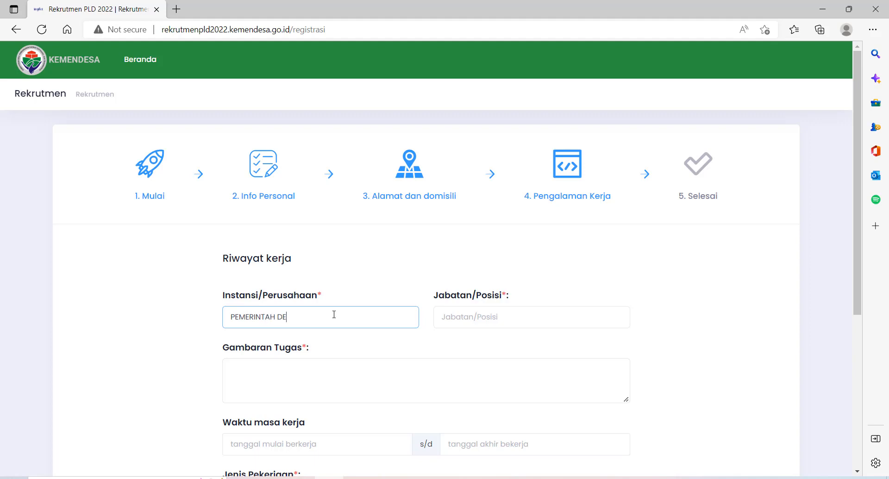
pyautogui.write('SA JOMBANG')
# Set the position (Jabatan/Posisi) to KPMD
pyautogui.click(447, 317)
pyautogui.write('K')
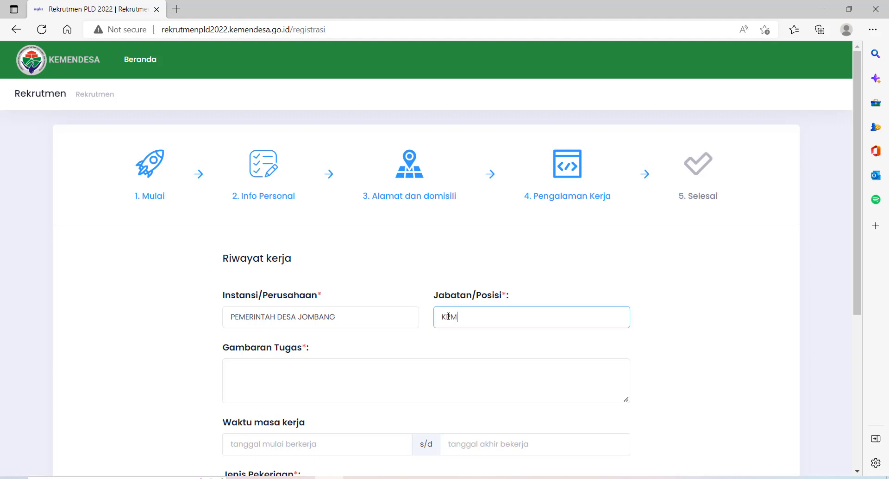
pyautogui.write('EM')
pyautogui.press('BackSpace')
pyautogui.press('BackSpace')
pyautogui.press('BackSpace')
pyautogui.write('PENGU')
pyautogui.press('BackSpace')
pyautogui.press('BackSpace')
pyautogui.press('BackSpace')
pyautogui.press('BackSpace')
pyautogui.press('BackSpace')
pyautogui.write('PE')
pyautogui.press('BackSpace')
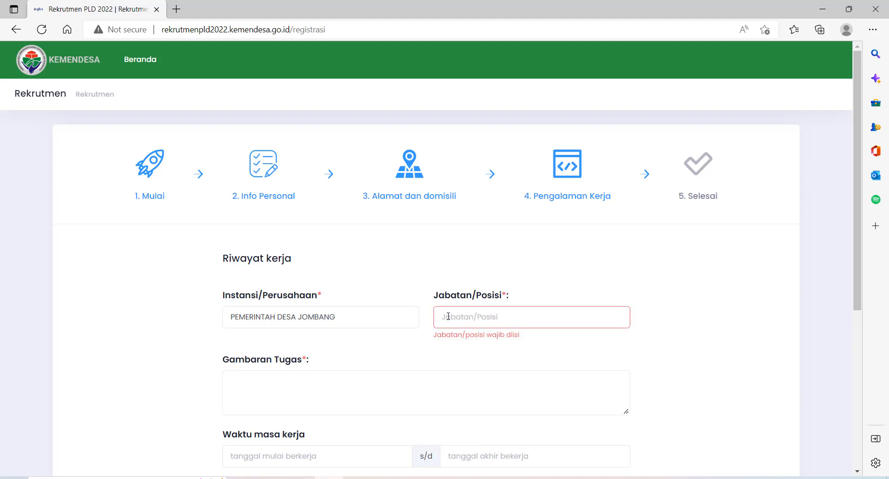
pyautogui.write('L')
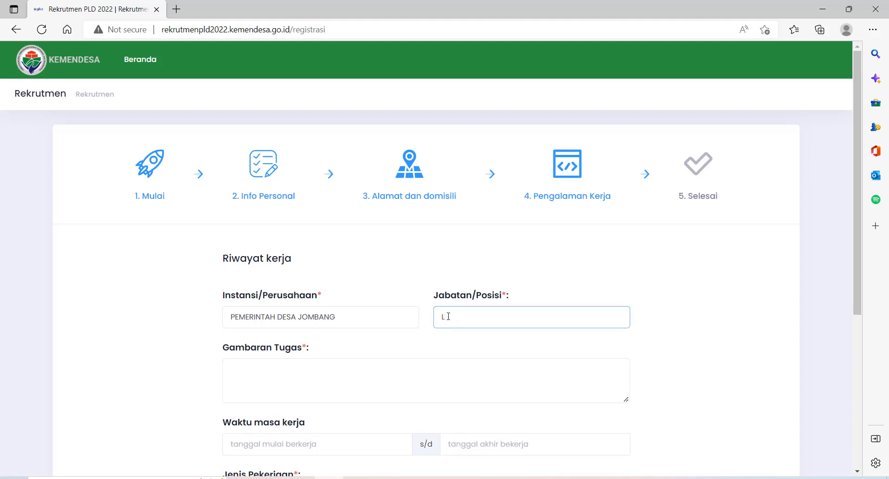
pyautogui.press('BackSpace')
pyautogui.write('DIREKTUR LPP MAWAR')
pyautogui.moveTo(530, 320); pyautogui.dragTo(435, 333)
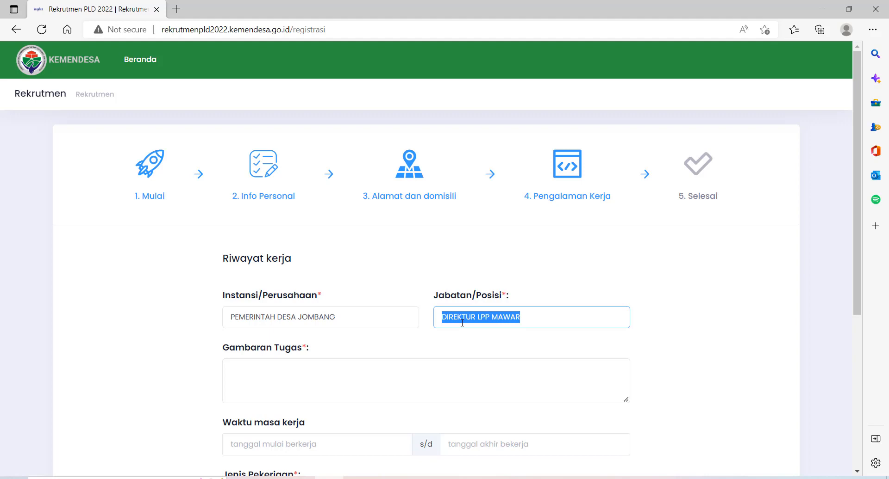
pyautogui.write('KPMD')
pyautogui.scroll(-1, 462, 323)
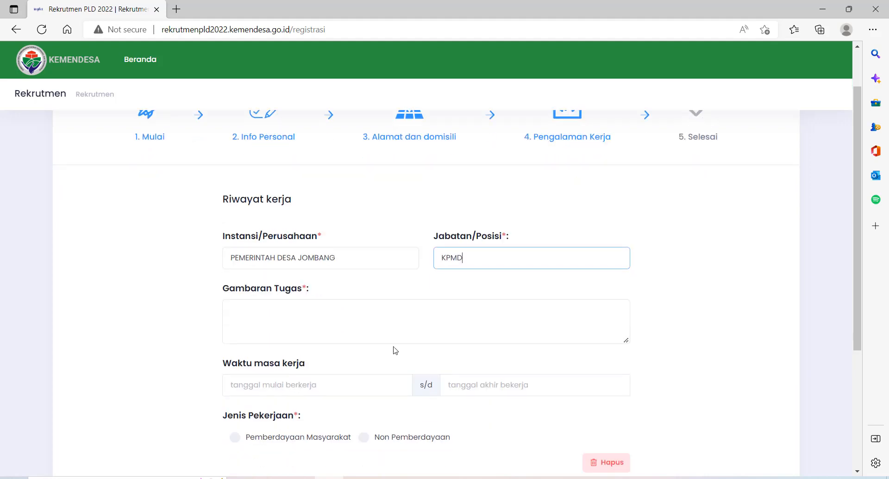
# Start the Gambaran Tugas description with '1. Mmelakukan'
pyautogui.click(308, 316)
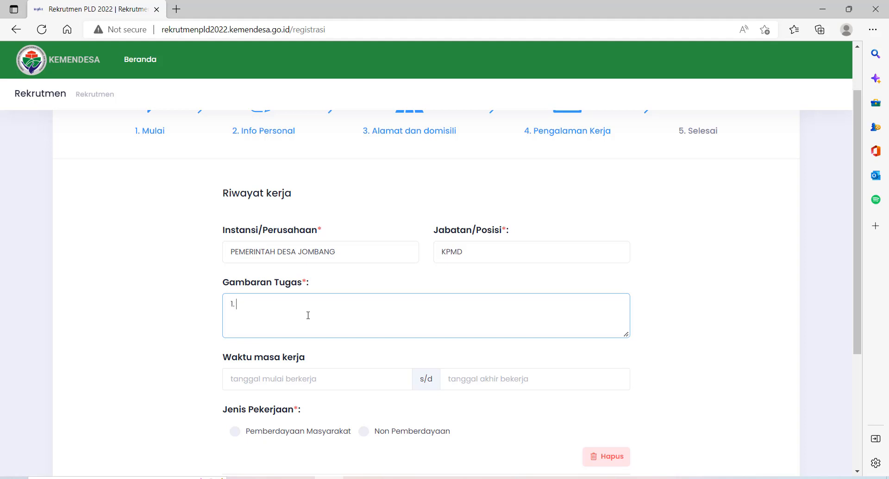
pyautogui.write('1. Mmelakukan fasi')
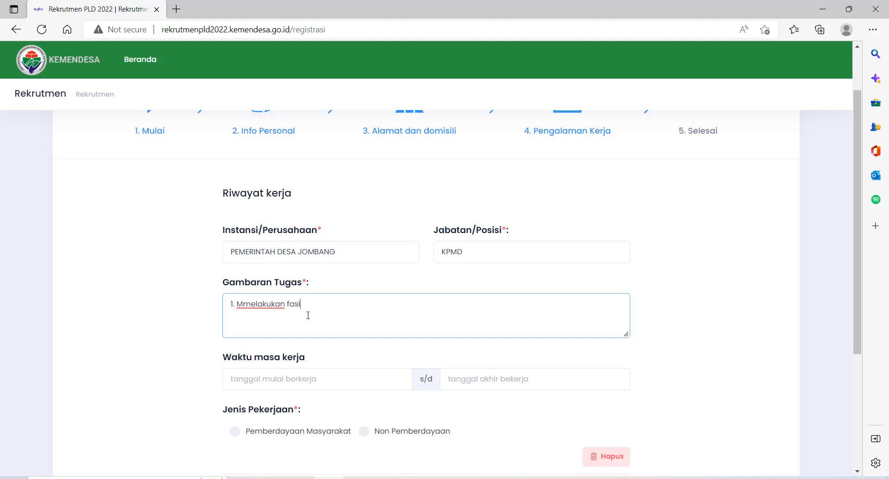
pyautogui.press('BackSpace')
pyautogui.press('BackSpace')
pyautogui.press('BackSpace')
pyautogui.click(175, 10)
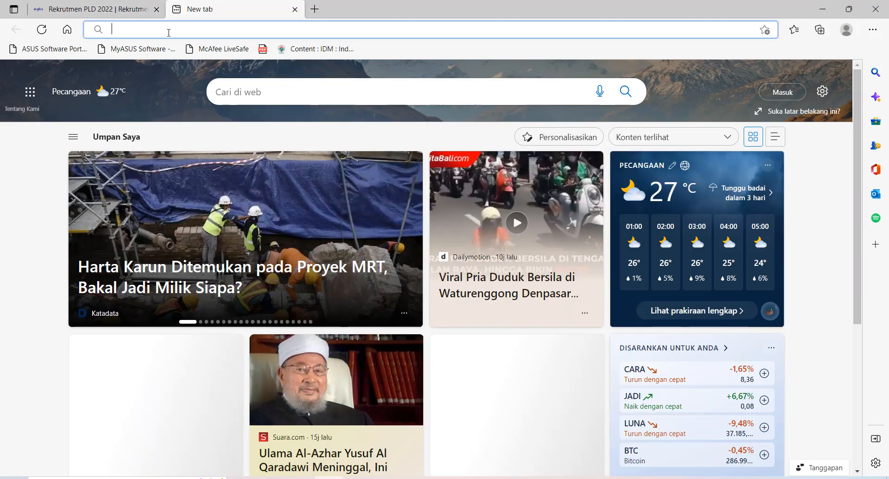
# Search 'Peran KPMD', open the aneiqbal.com KPMD duties article and select its first goal's text
pyautogui.write('Peran ')
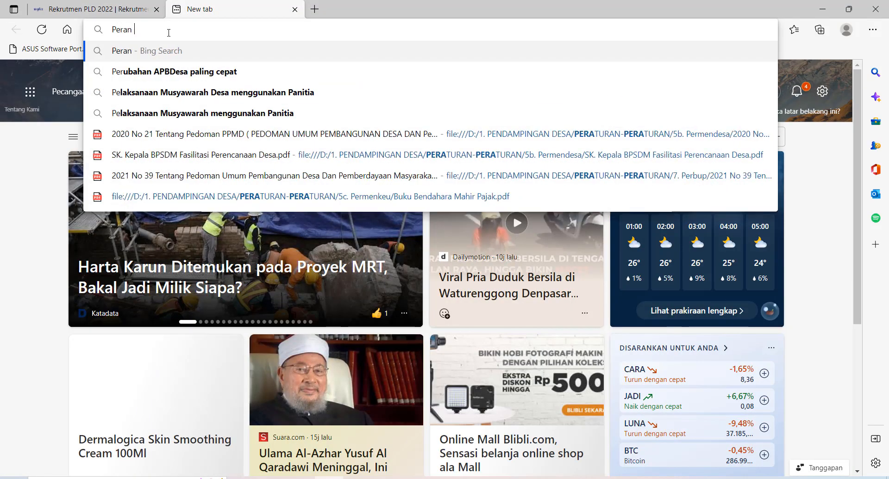
pyautogui.write('KPMD')
pyautogui.press('Return')
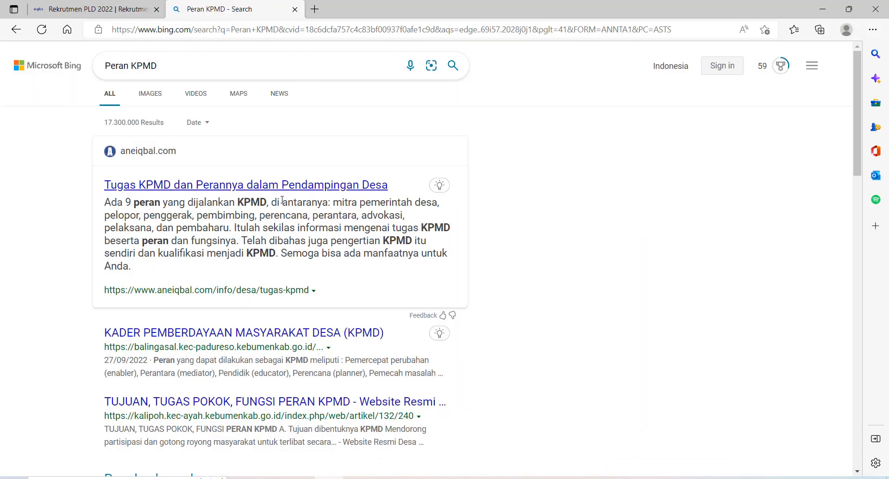
pyautogui.click(281, 186)
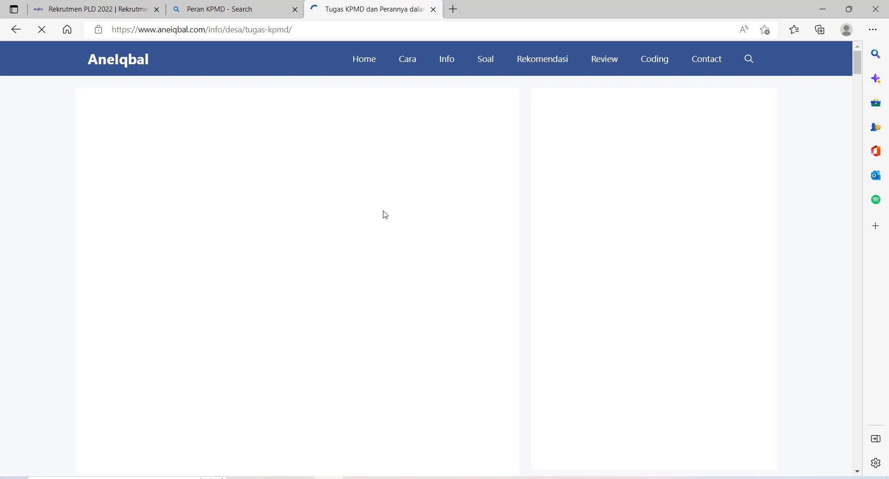
pyautogui.scroll(-12, 373, 210)
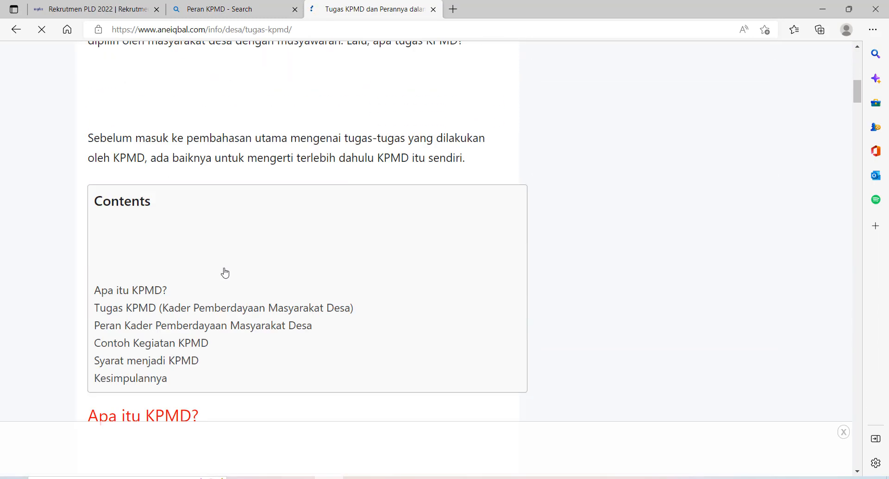
pyautogui.scroll(-15, 225, 273)
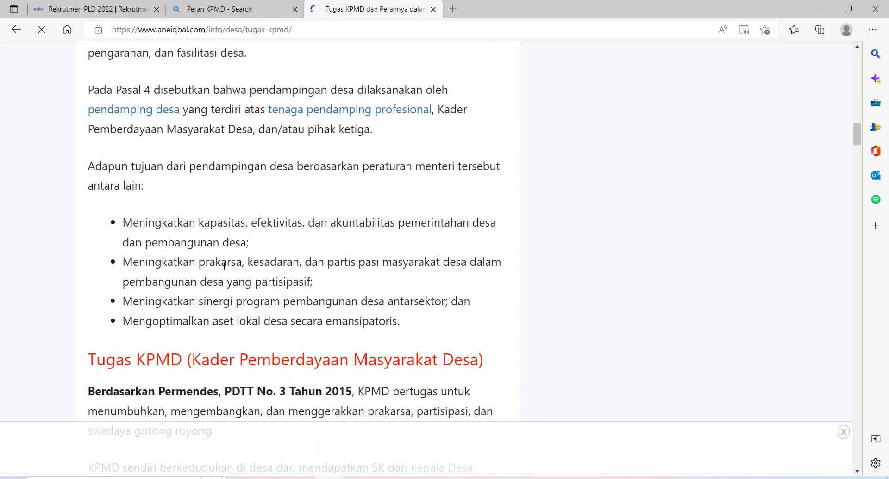
pyautogui.scroll(-3, 224, 267)
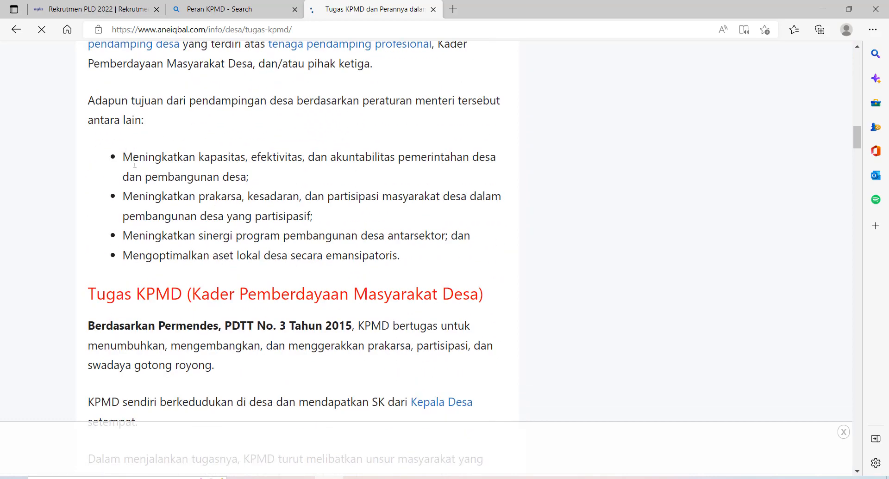
pyautogui.moveTo(134, 163); pyautogui.dragTo(252, 179)
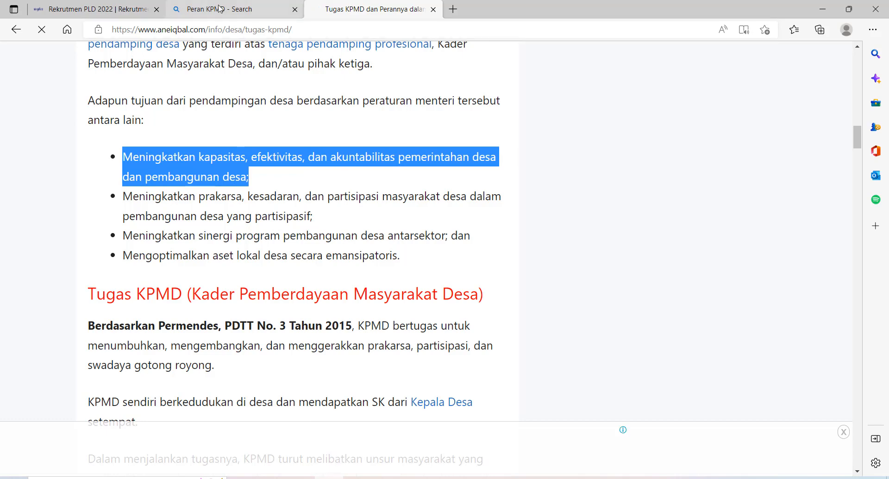
# Back in the form, fix the 'Mmelakukan' typo in the Gambaran Tugas text
pyautogui.click(294, 10)
pyautogui.click(137, 15)
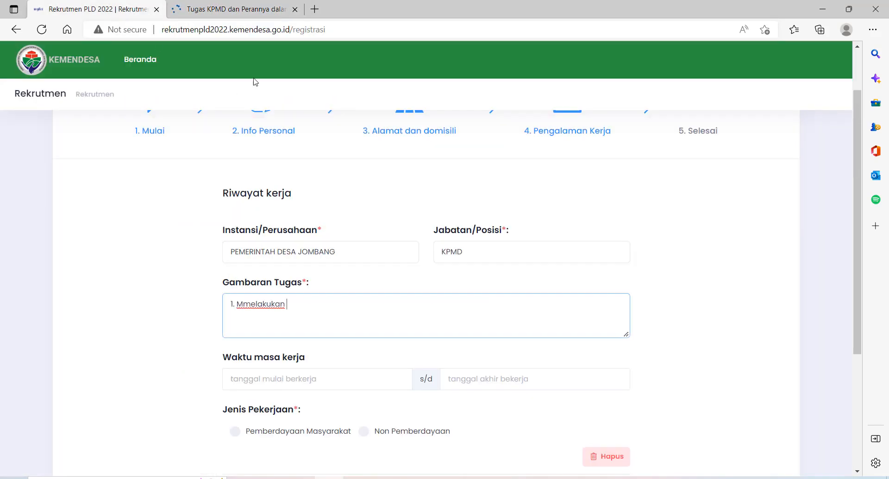
pyautogui.moveTo(327, 312); pyautogui.dragTo(226, 309)
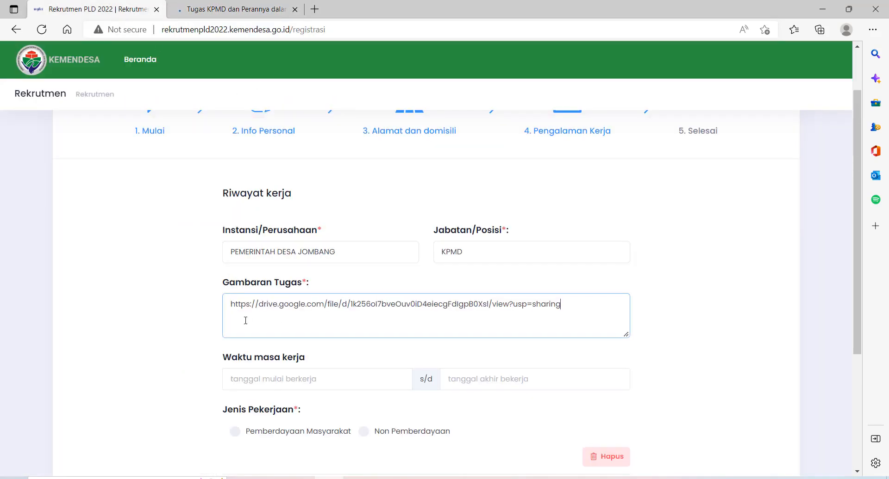
pyautogui.hotkey('ctrl', 'z')
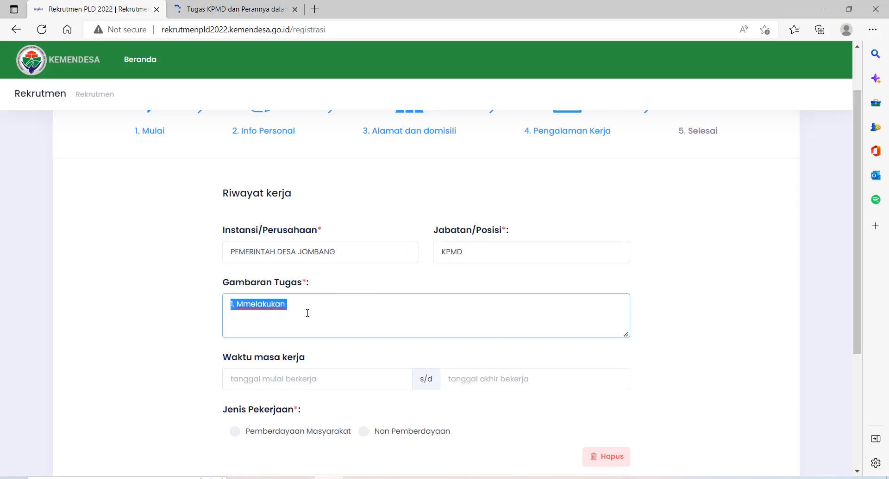
pyautogui.click(251, 304)
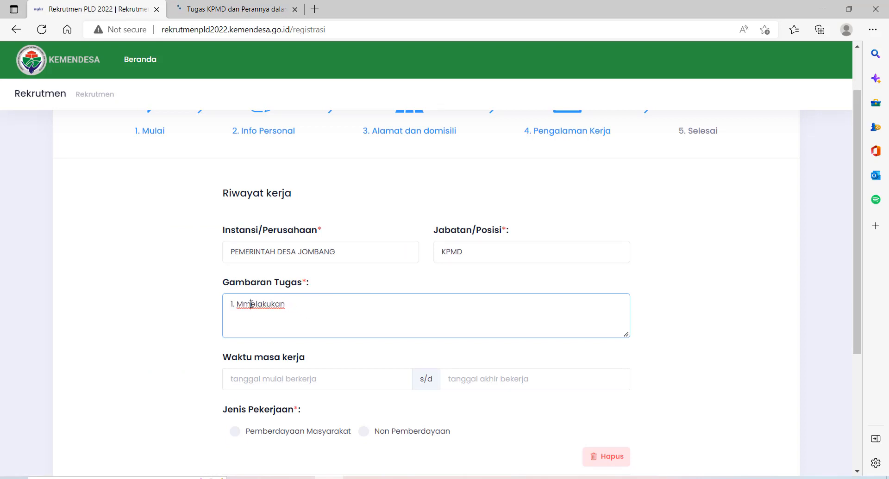
pyautogui.press('BackSpace')
pyautogui.click(311, 309)
# Write duty 1 'Meningkatkan kapasitas, efektivitas dan akuntabilitas pembangun dan pemberdayaan masyarakat desa', then '2.'
pyautogui.click(269, 12)
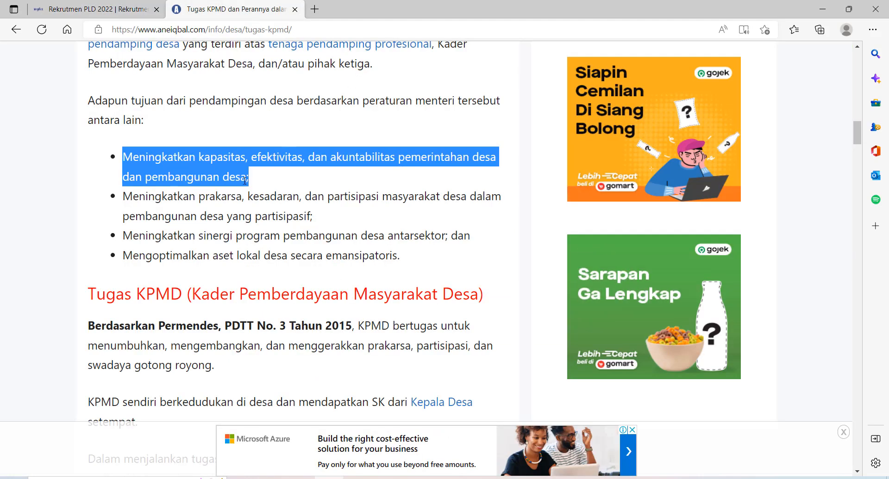
pyautogui.click(88, 9)
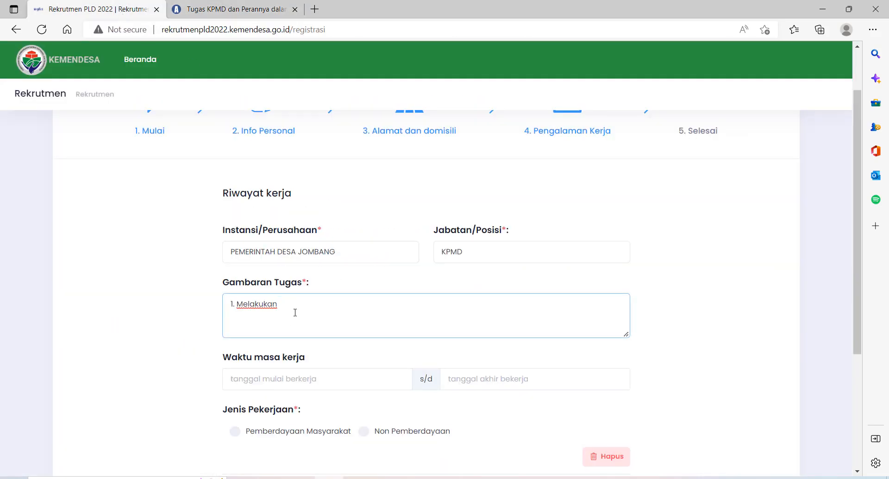
pyautogui.press('BackSpace')
pyautogui.press('BackSpace')
pyautogui.press('BackSpace')
pyautogui.press('BackSpace')
pyautogui.press('BackSpace')
pyautogui.press('BackSpace')
pyautogui.press('BackSpace')
pyautogui.write('ningkatkan kapasitas')
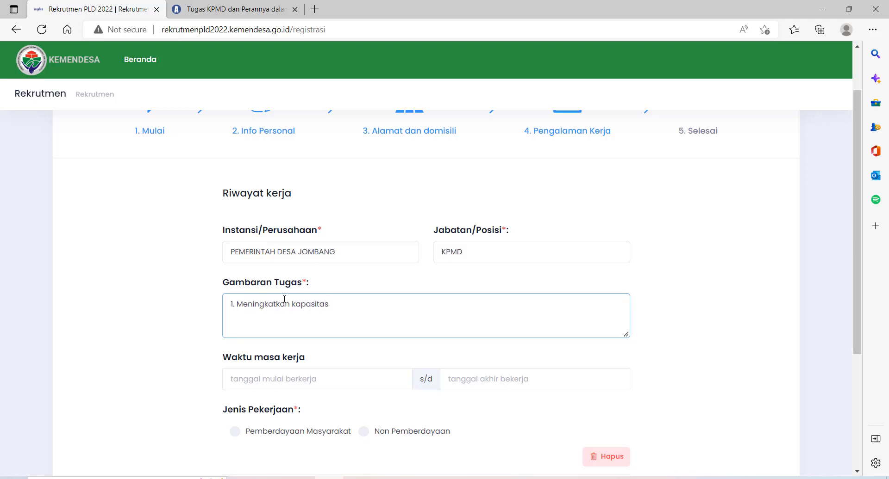
pyautogui.write(', efektivitas')
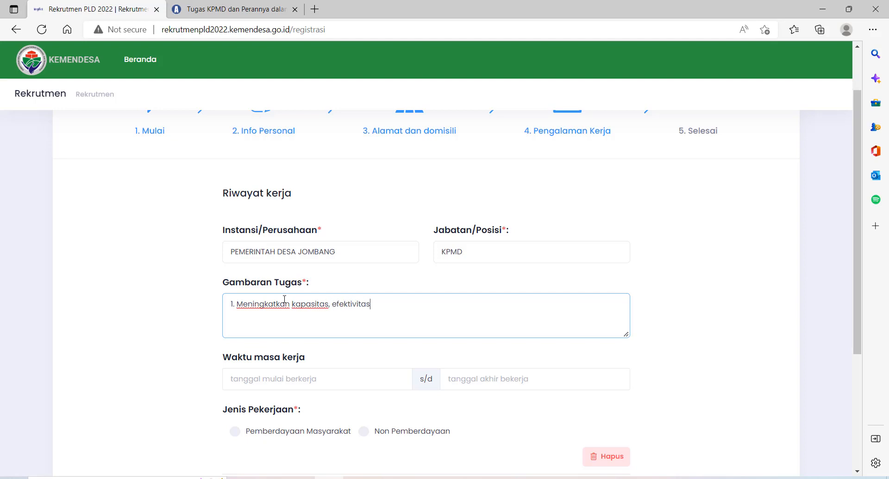
pyautogui.click(235, 9)
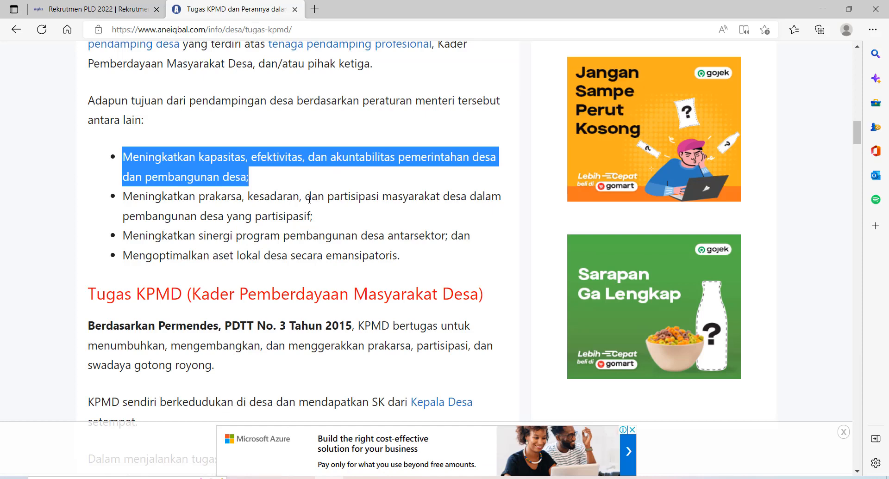
pyautogui.click(88, 10)
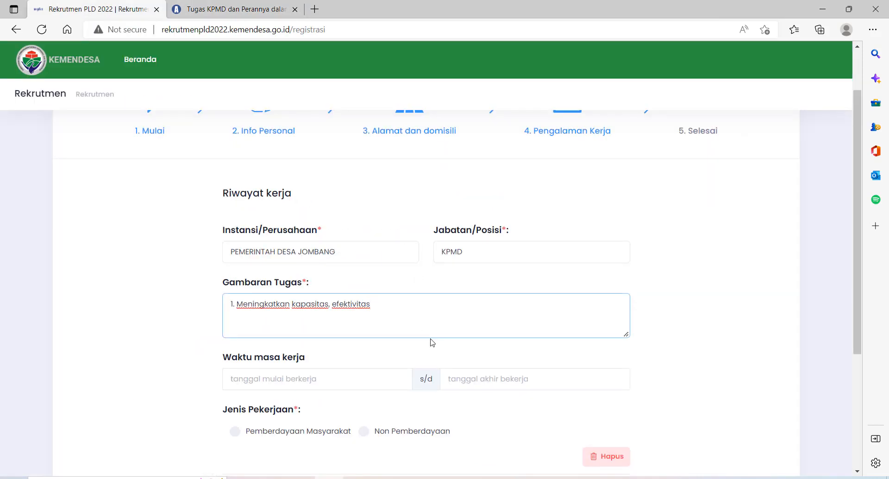
pyautogui.write('dan akuntabili')
pyautogui.press('BackSpace')
pyautogui.write('tas pembangun')
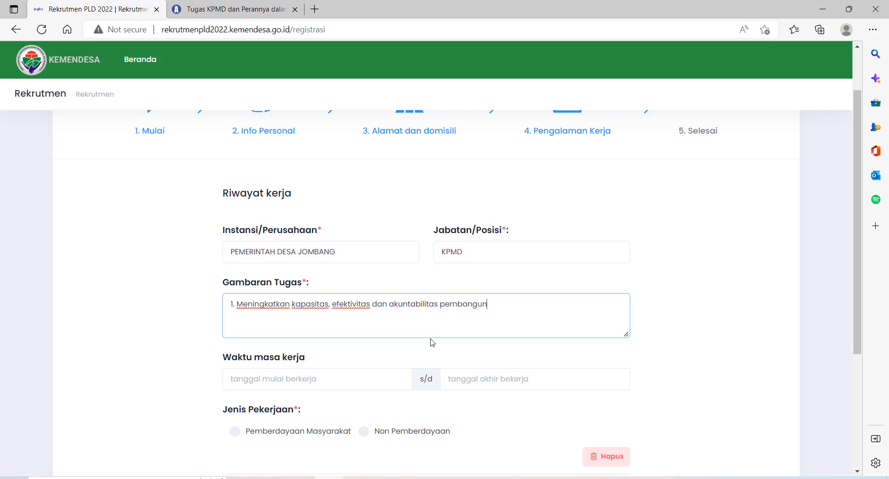
pyautogui.write(' dan pemberdayaan masyarakat d')
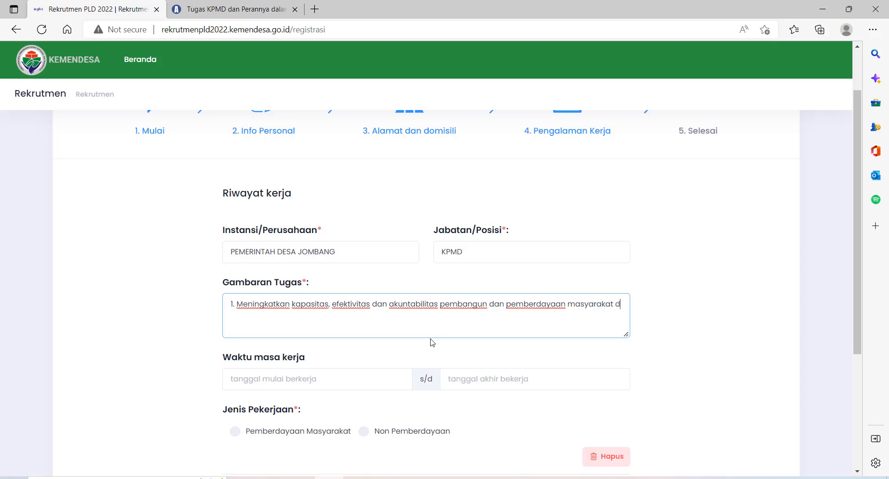
pyautogui.write('esa ')
pyautogui.write('2.')
pyautogui.scroll(-2, 572, 267)
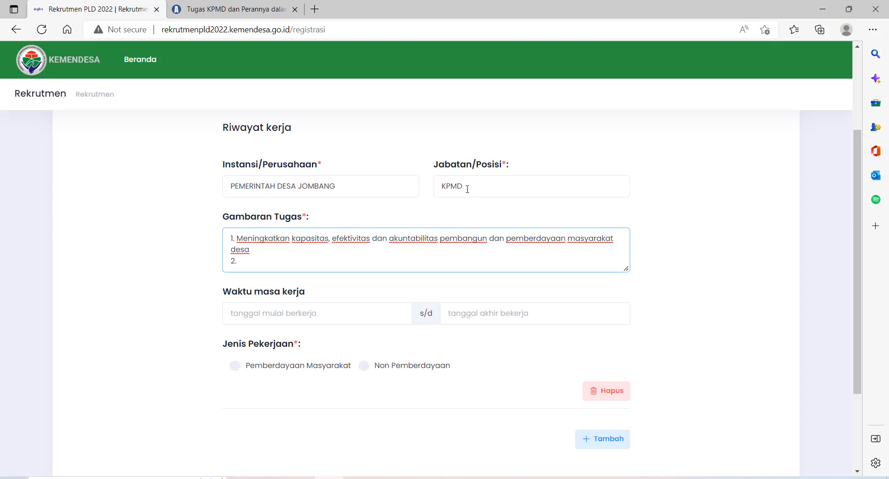
# Type 'Meingkatkan Sinergi Pembangunan diD Desa' as the second duty after '2.'
pyautogui.doubleClick(466, 189)
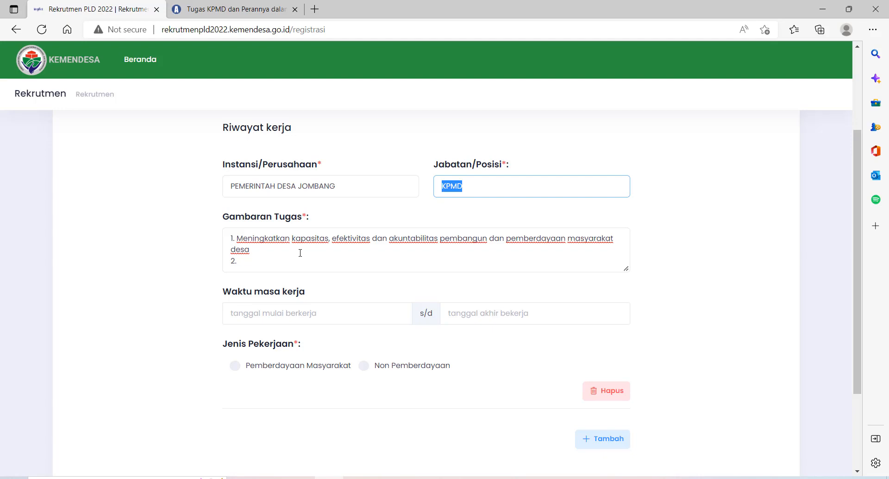
pyautogui.click(278, 265)
pyautogui.click(225, 10)
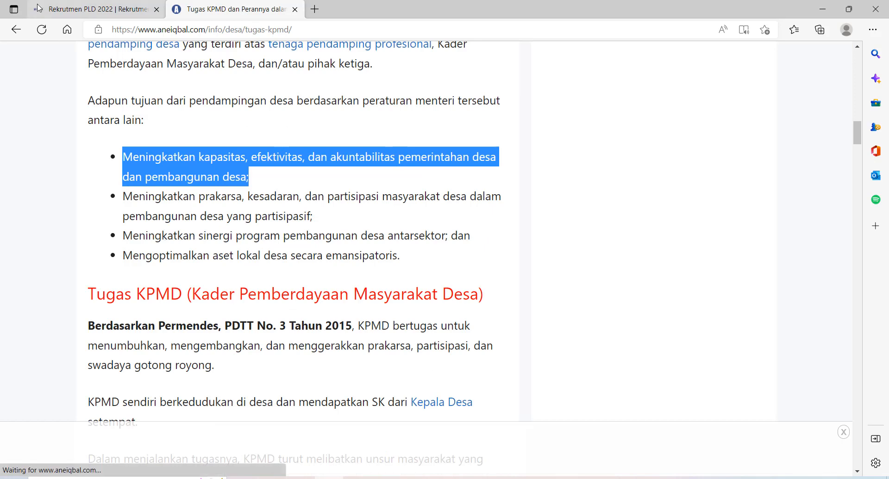
pyautogui.click(95, 10)
pyautogui.write('M')
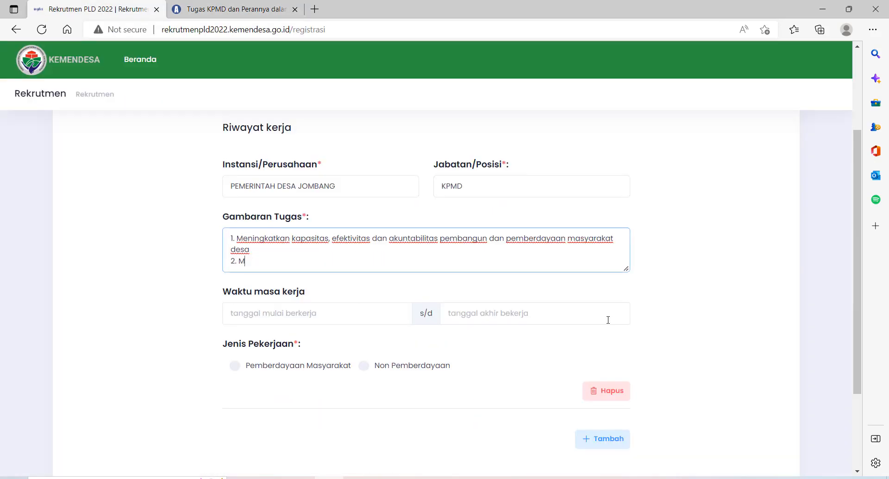
pyautogui.write('eingkatkan Sinergi Pembangun')
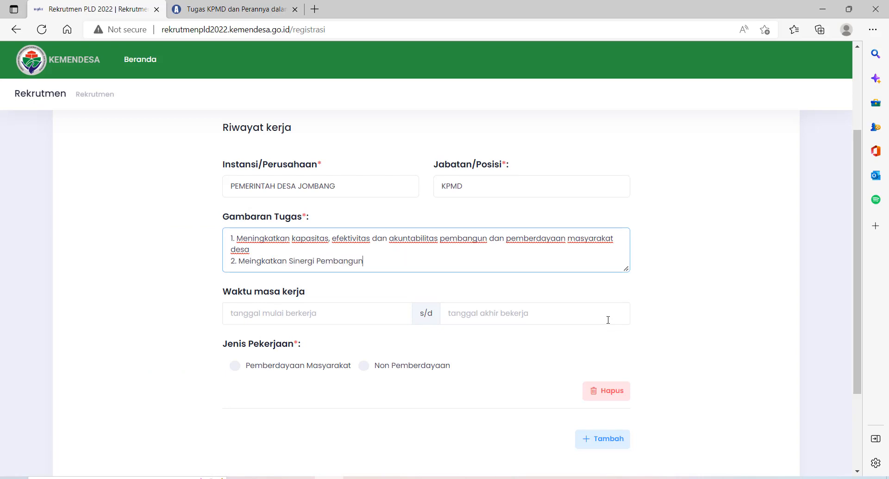
pyautogui.write('an ')
pyautogui.write('diD')
pyautogui.write(' Desa')
# Set the work-period start date to 2020-01-01
pyautogui.click(354, 317)
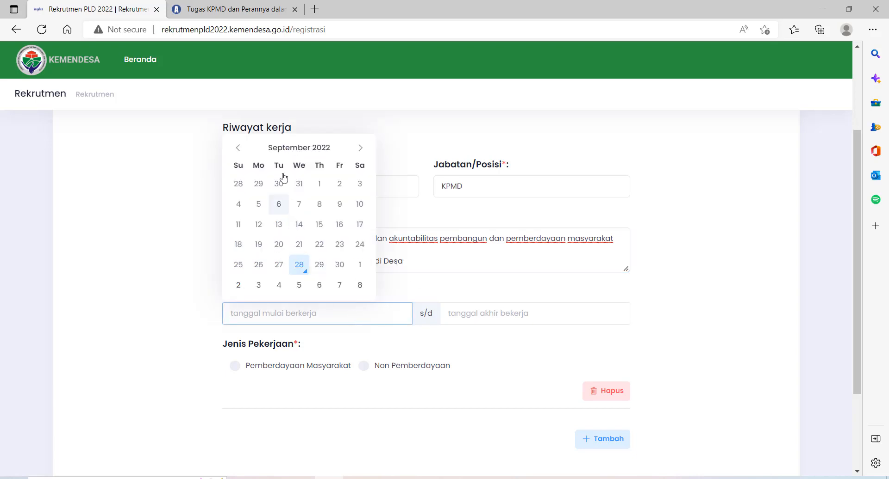
pyautogui.scroll(1, 312, 166)
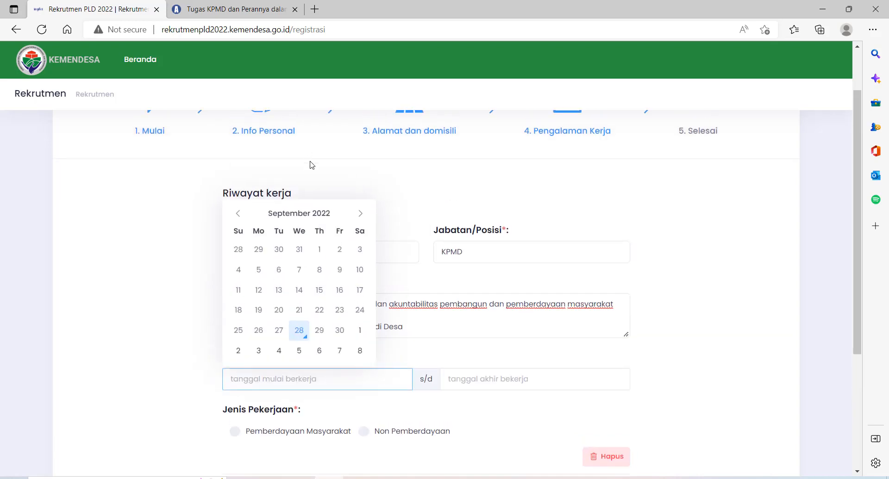
pyautogui.click(322, 220)
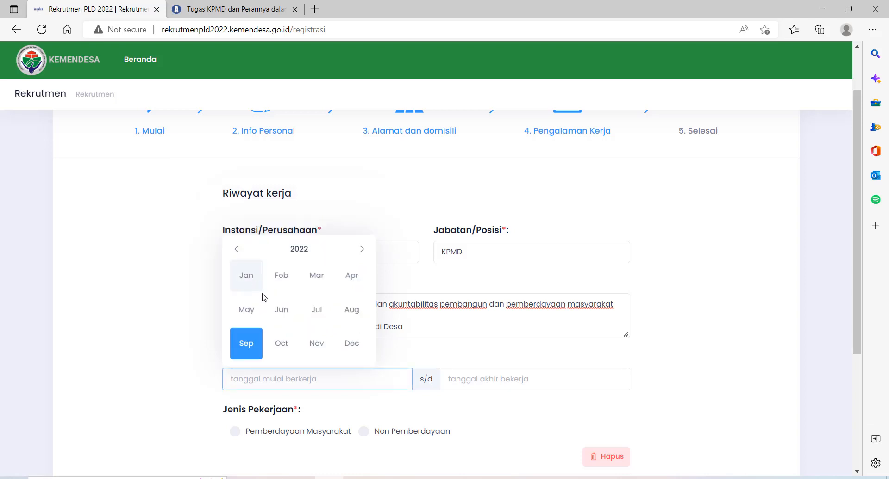
pyautogui.click(293, 257)
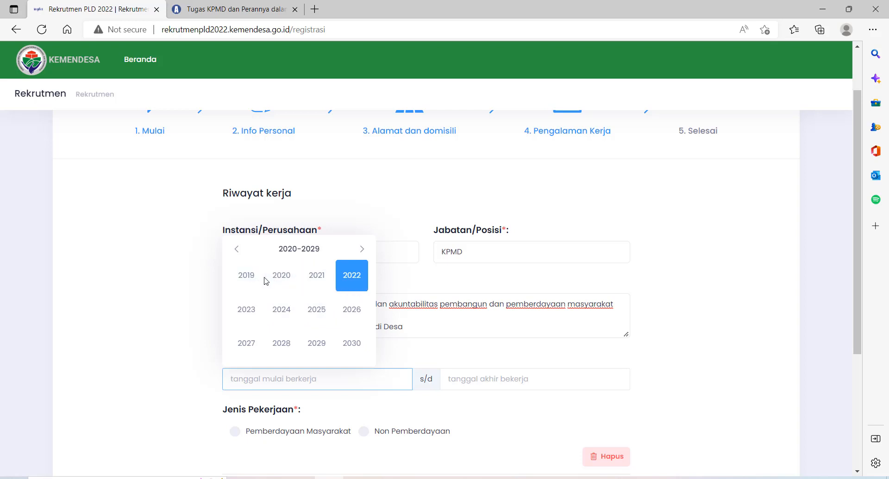
pyautogui.click(277, 280)
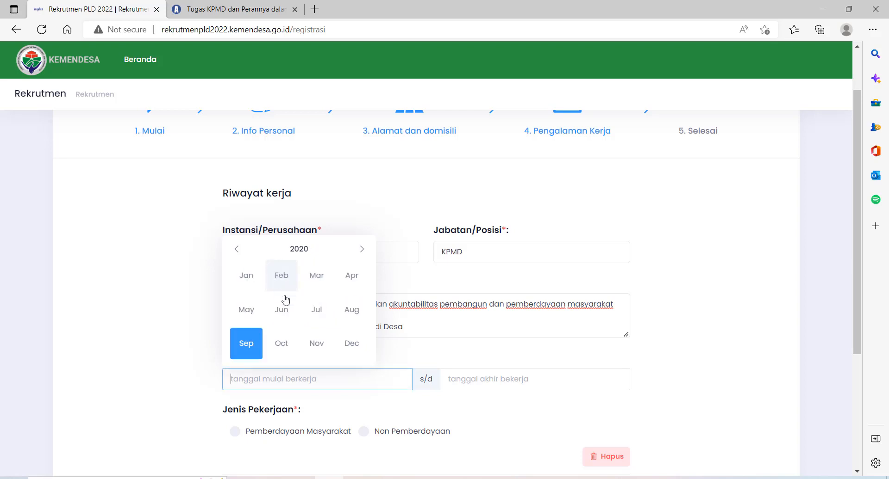
pyautogui.click(259, 284)
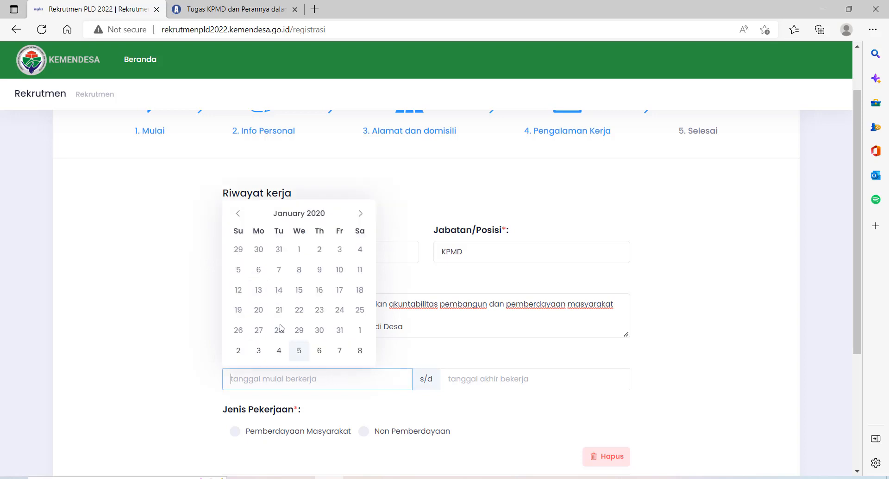
pyautogui.click(300, 254)
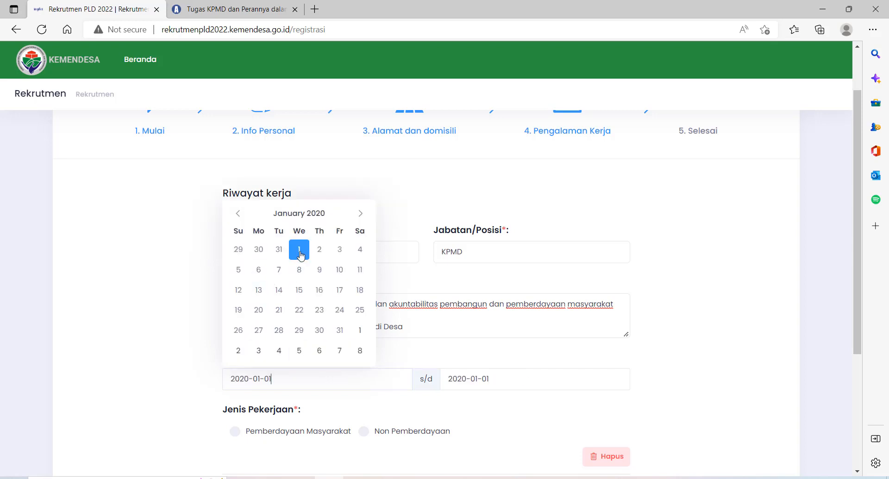
# Set the work-period end date to 2022-09-28
pyautogui.click(493, 380)
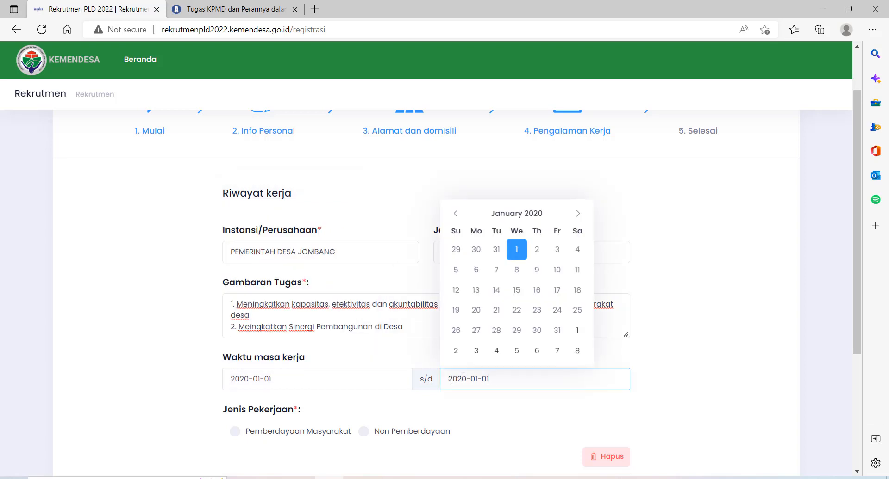
pyautogui.click(578, 215)
pyautogui.click(580, 215)
pyautogui.click(579, 215)
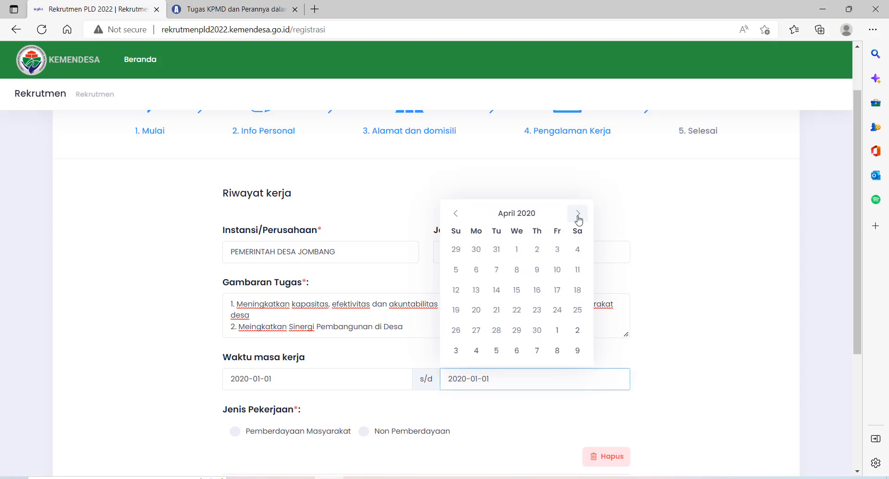
pyautogui.click(523, 218)
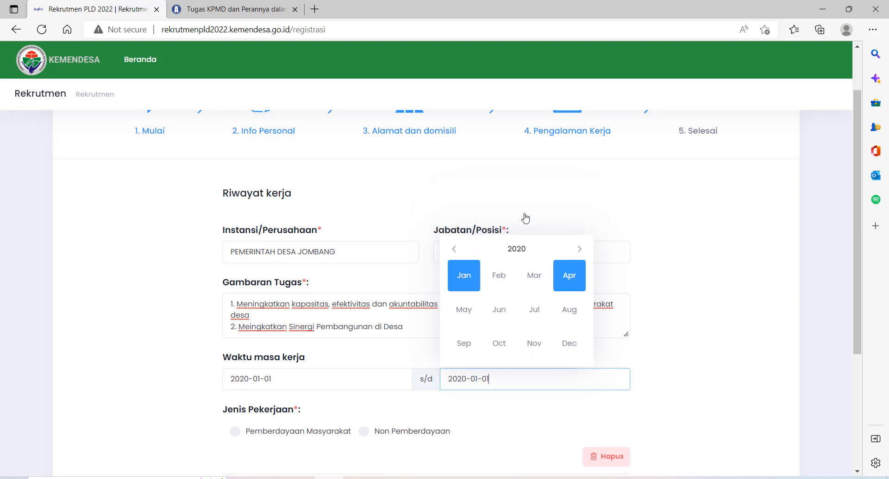
pyautogui.click(518, 250)
pyautogui.click(570, 279)
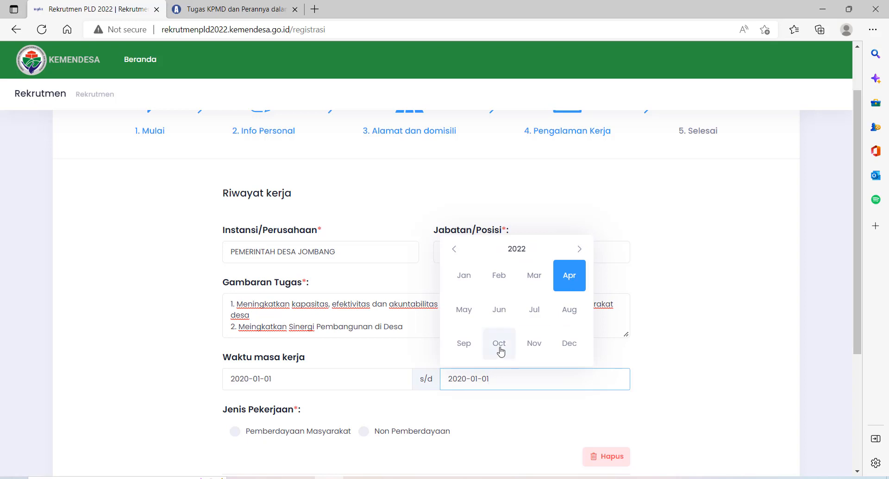
pyautogui.click(463, 344)
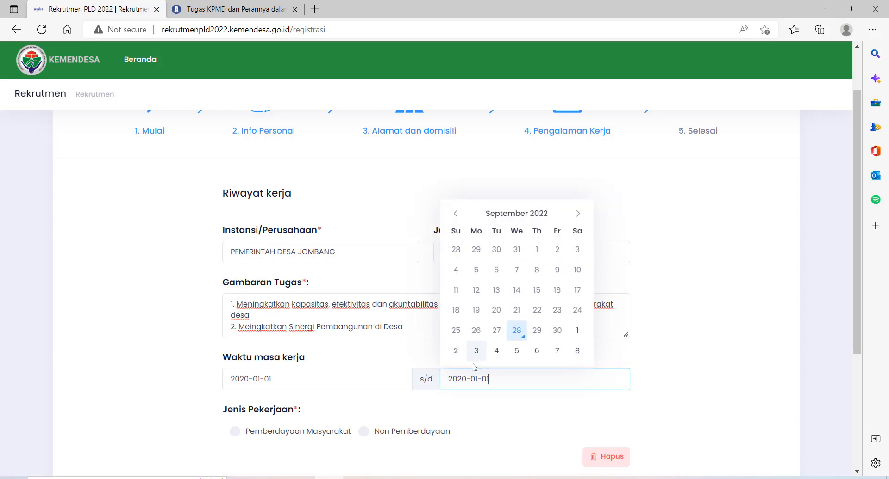
pyautogui.click(508, 333)
pyautogui.click(476, 411)
pyautogui.scroll(-1, 476, 412)
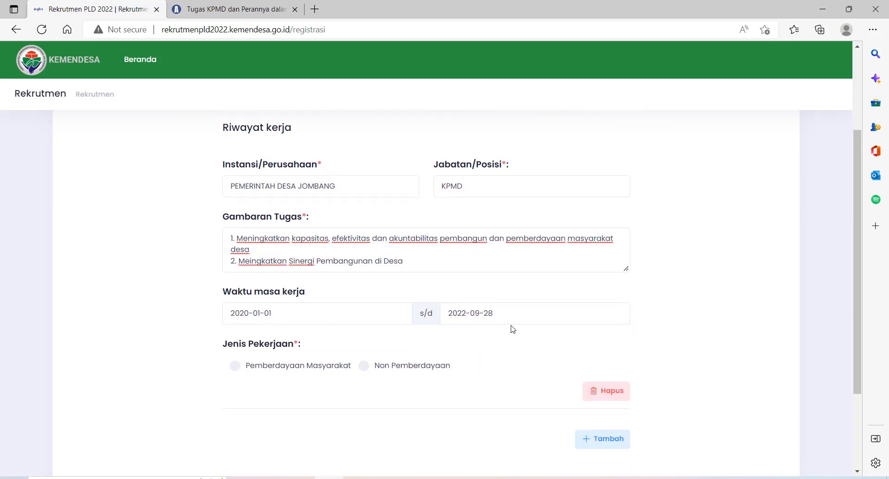
# Choose Pemberdayaan Masyarakat as the Jenis Pekerjaan for the PEMERINTAH DESA JOMBANG job
pyautogui.scroll(3, 512, 332)
pyautogui.scroll(-5, 512, 336)
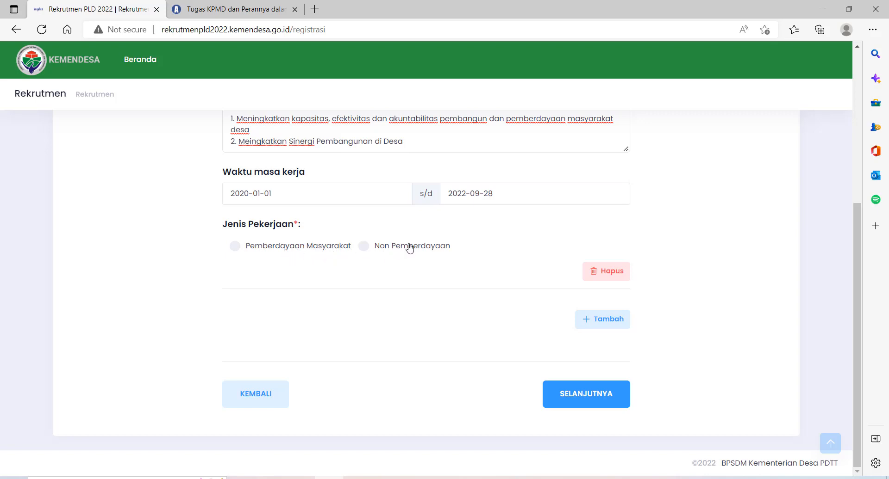
pyautogui.scroll(1, 410, 248)
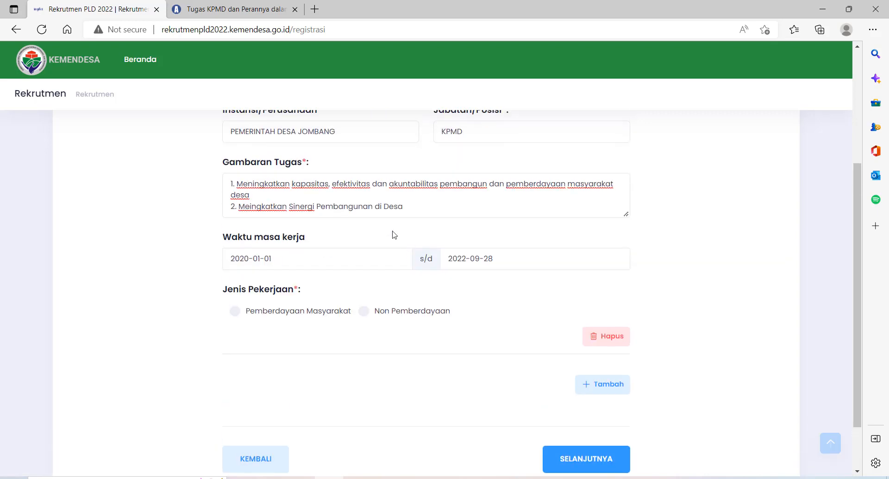
pyautogui.click(237, 313)
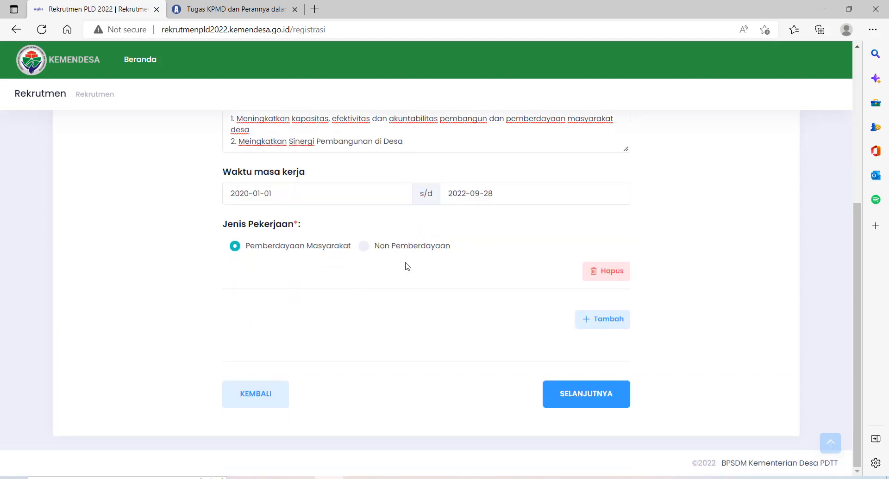
pyautogui.scroll(2, 406, 266)
pyautogui.scroll(-4, 323, 315)
pyautogui.scroll(1, 365, 175)
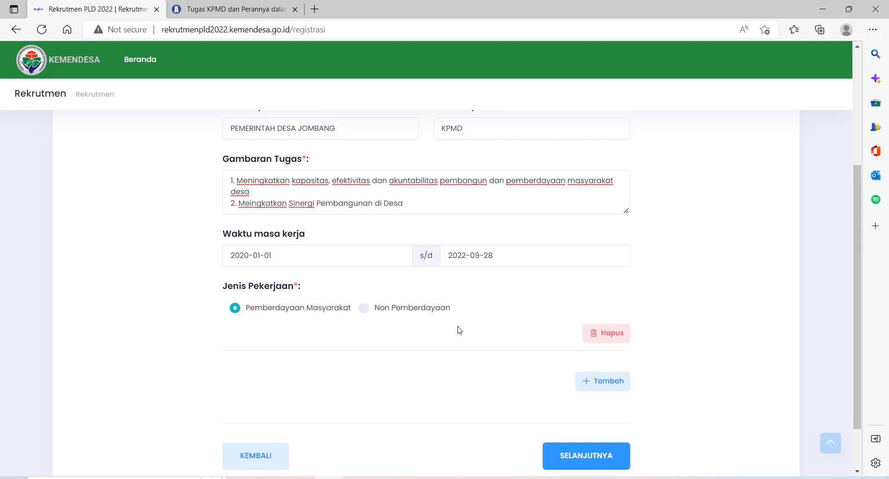
pyautogui.scroll(-2, 458, 329)
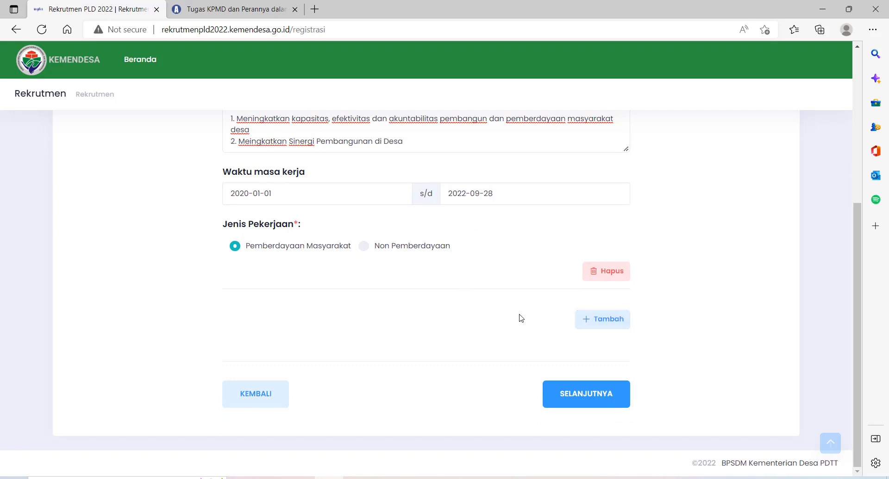
pyautogui.scroll(2, 518, 317)
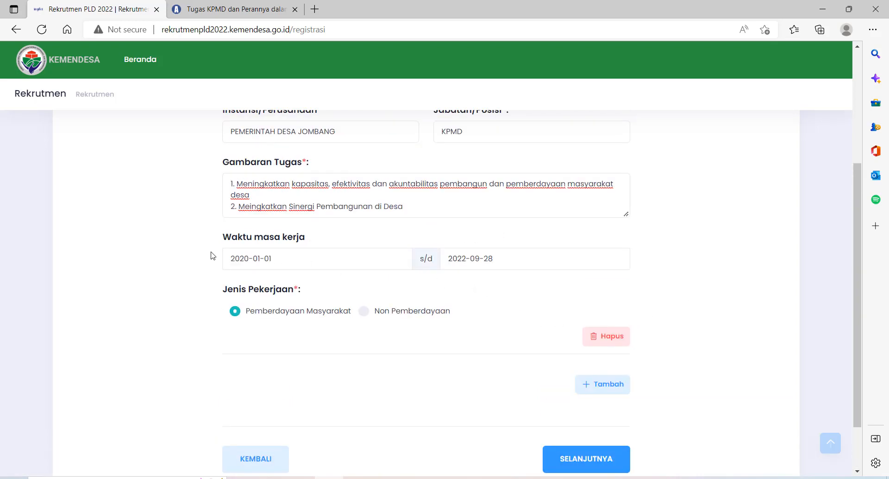
pyautogui.scroll(2, 494, 189)
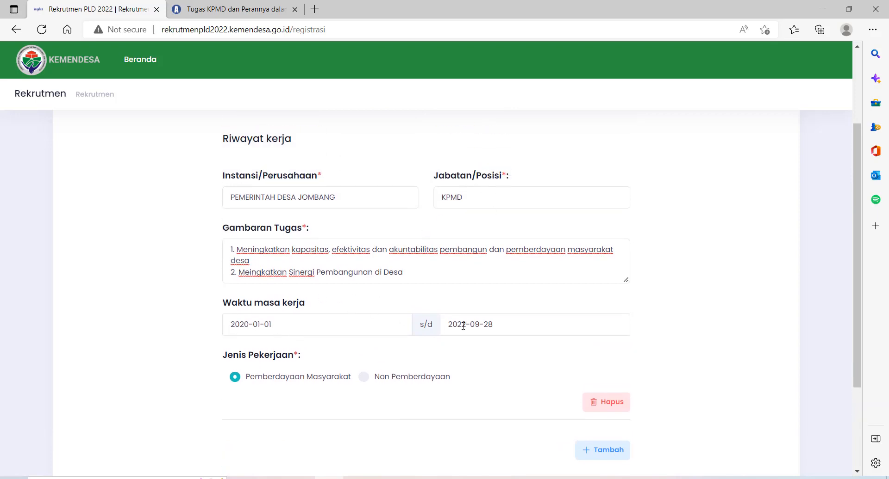
pyautogui.scroll(-2, 461, 353)
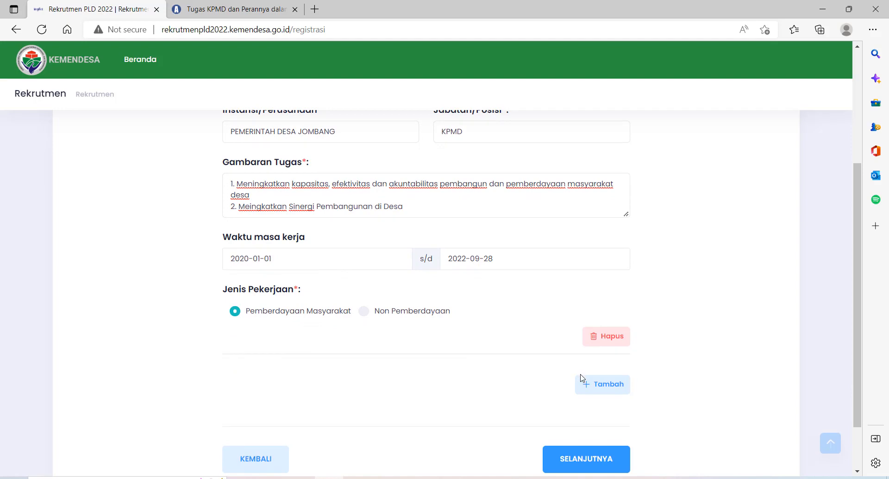
# Add a second work-history entry and enter PEMERINTAH DESA as its employer
pyautogui.click(611, 391)
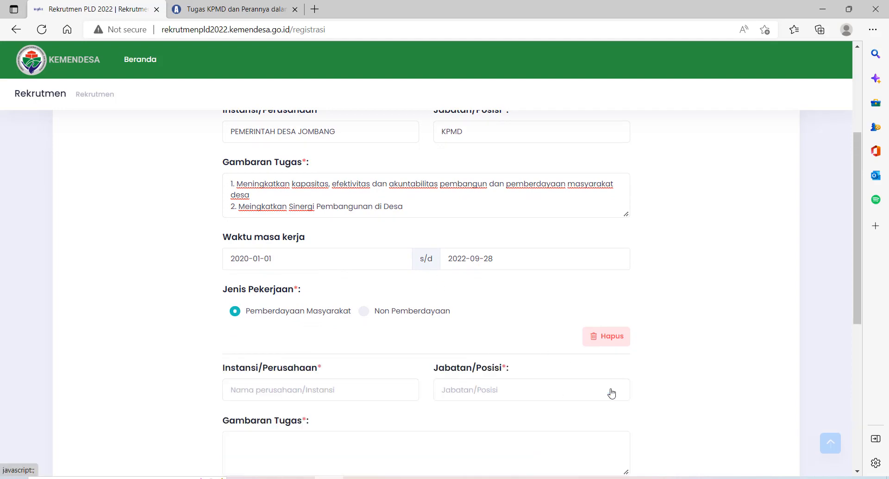
pyautogui.scroll(-6, 433, 400)
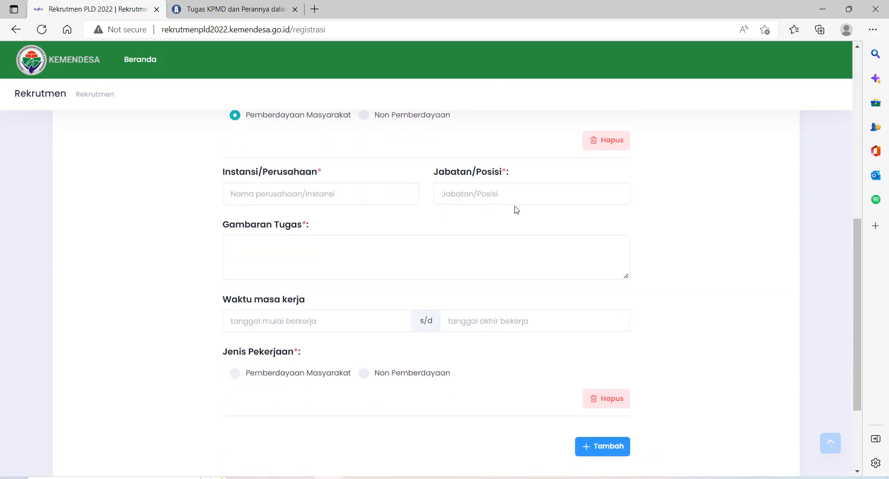
pyautogui.click(330, 197)
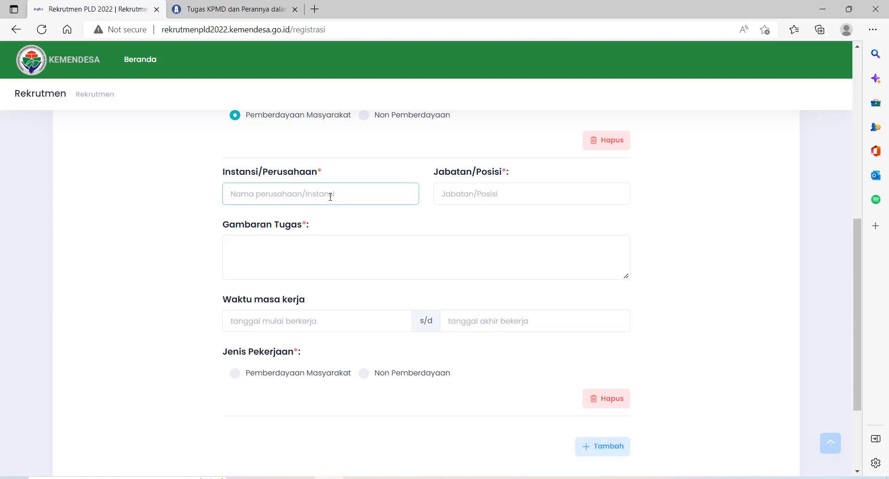
pyautogui.scroll(6, 329, 197)
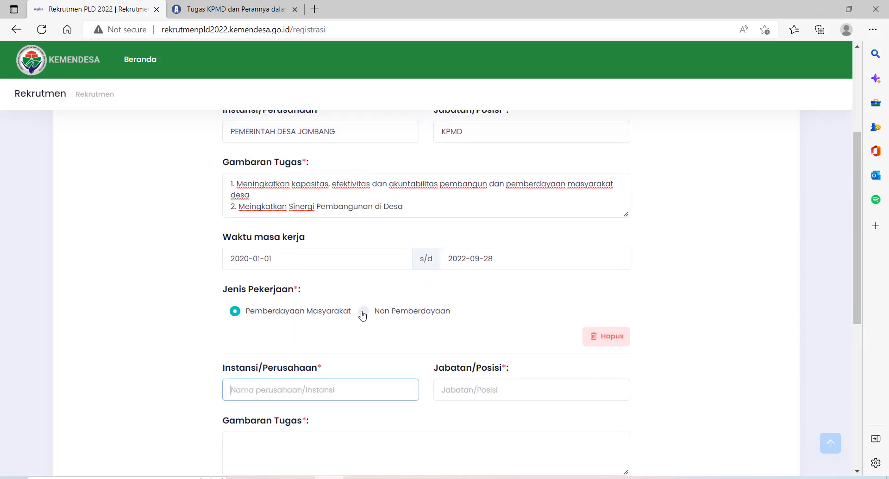
pyautogui.write('PEMERINT')
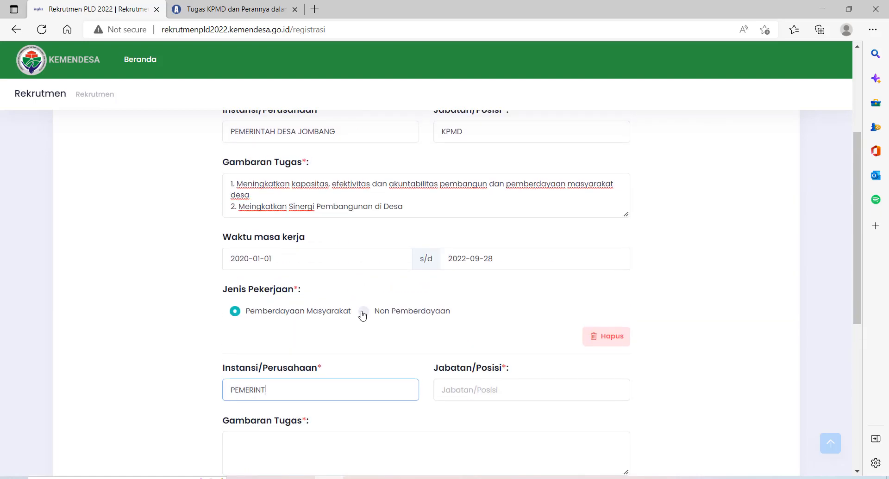
pyautogui.write('AH DESA')
# Set the new entry's position to SEKRETARIS LKMD/LPMD
pyautogui.click(472, 392)
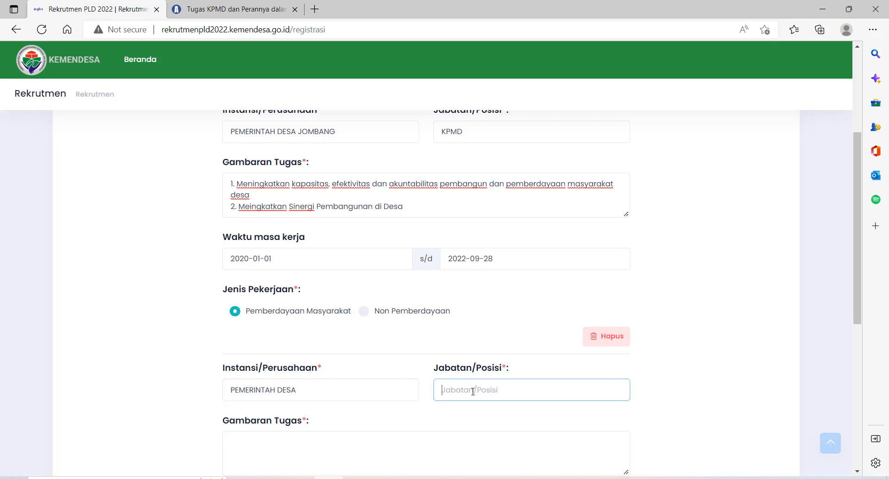
pyautogui.write('LPMD')
pyautogui.press('BackSpace')
pyautogui.press('BackSpace')
pyautogui.write('KPMD')
pyautogui.press('BackSpace')
pyautogui.press('BackSpace')
pyautogui.press('BackSpace')
pyautogui.press('BackSpace')
pyautogui.write('KETUA')
pyautogui.press('BackSpace')
pyautogui.press('BackSpace')
pyautogui.write('SEKRETARIS LKMD/LPMD')
# Try a task description for the new entry, erase it, and review the entry's fields
pyautogui.scroll(-1, 296, 389)
pyautogui.click(297, 388)
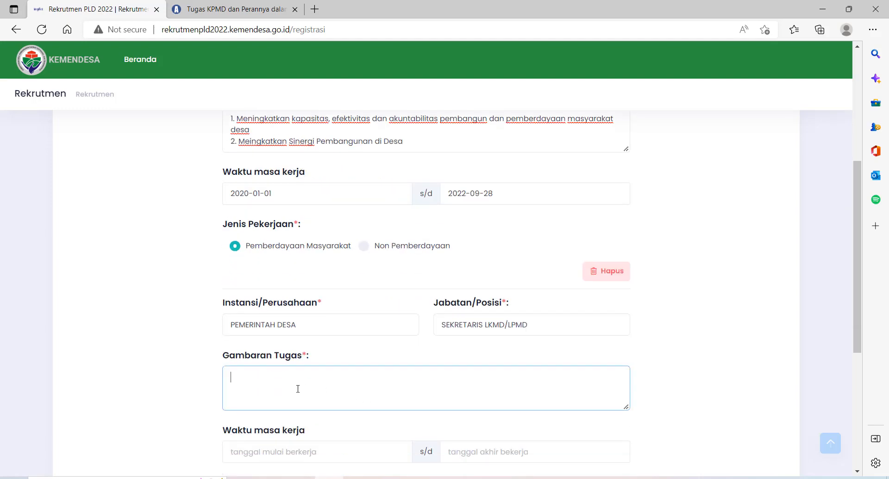
pyautogui.write('1. HKJDKSJ')
pyautogui.press('BackSpace')
pyautogui.press('BackSpace')
pyautogui.press('BackSpace')
pyautogui.press('BackSpace')
pyautogui.press('BackSpace')
pyautogui.press('BackSpace')
pyautogui.scroll(-2, 458, 344)
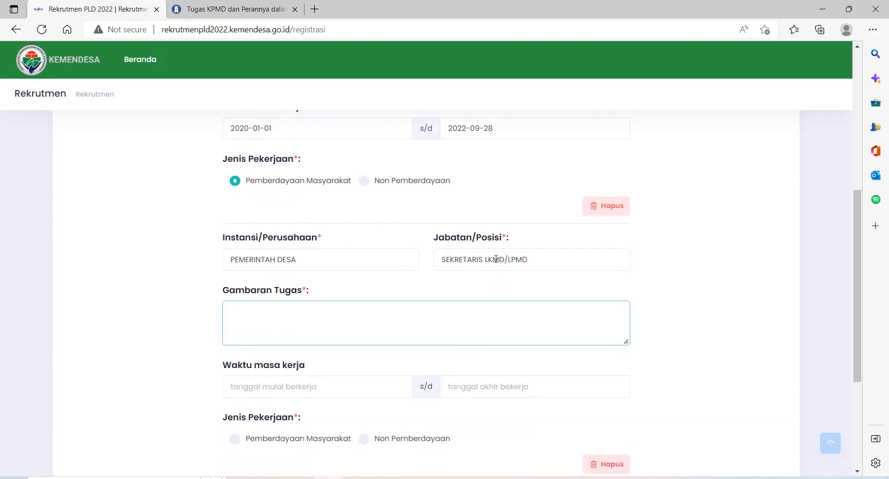
pyautogui.moveTo(489, 260); pyautogui.dragTo(519, 254)
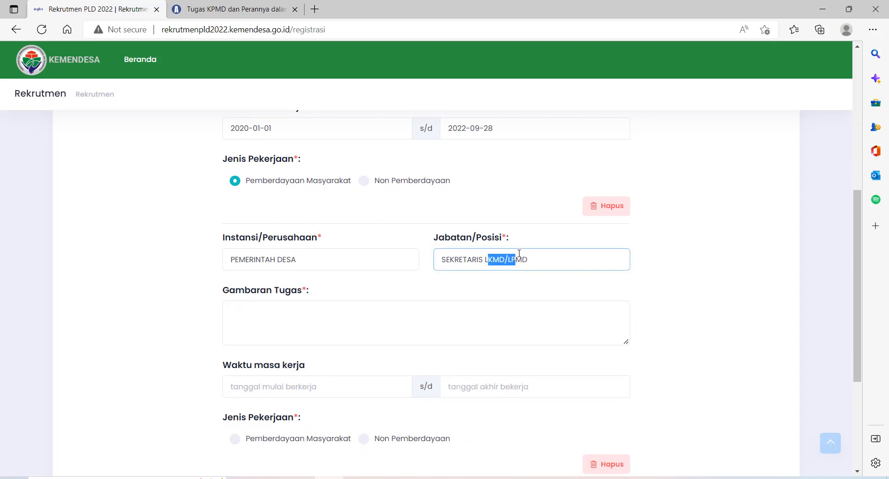
pyautogui.scroll(-2, 519, 258)
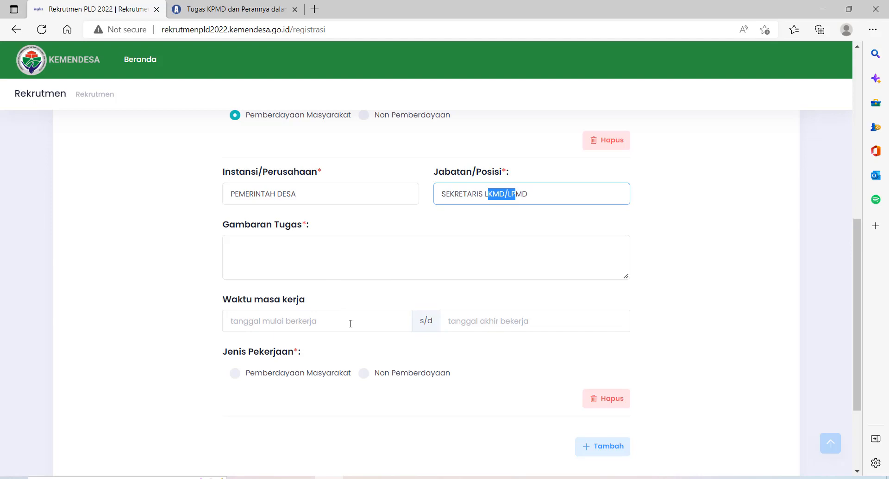
pyautogui.scroll(5, 445, 269)
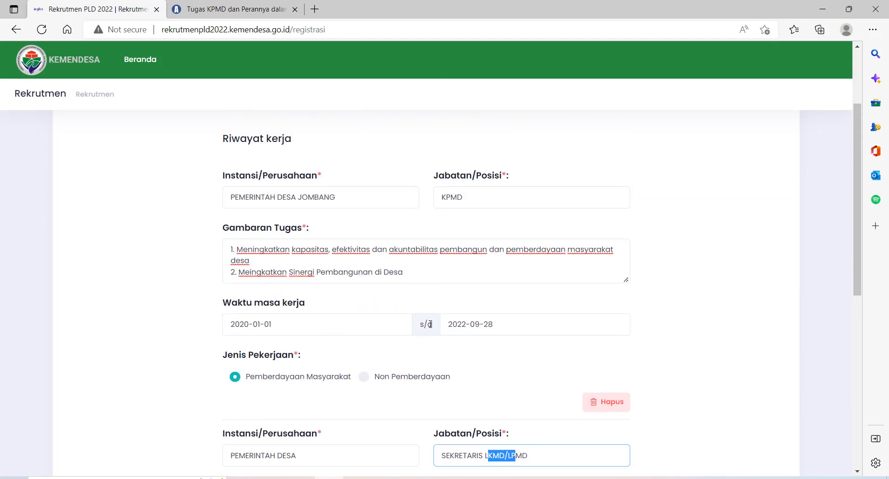
pyautogui.scroll(-6, 429, 324)
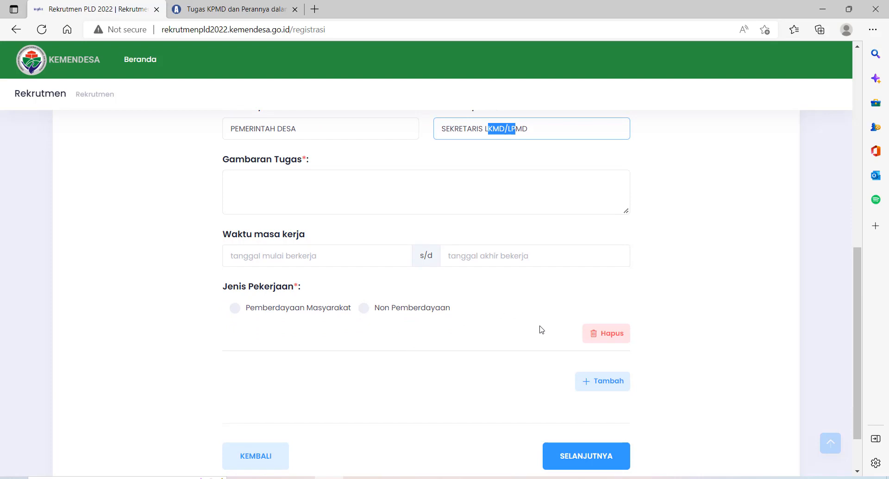
pyautogui.scroll(-2, 542, 335)
pyautogui.scroll(3, 543, 340)
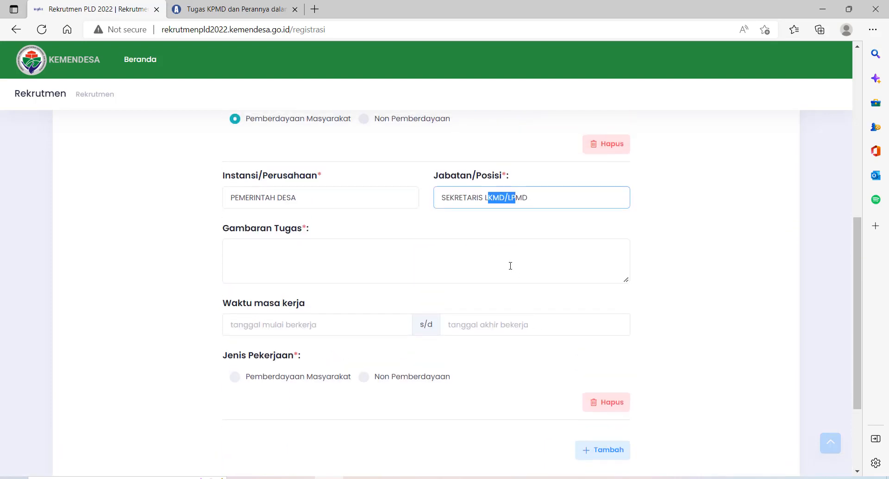
pyautogui.scroll(-3, 509, 271)
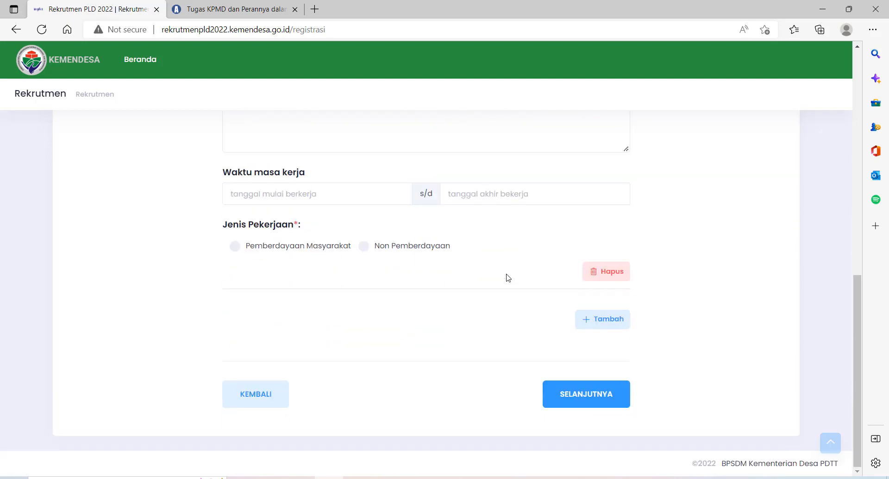
pyautogui.scroll(5, 509, 278)
pyautogui.scroll(-5, 532, 203)
# Delete the second work-history entry and proceed to the Persetujuan agreement step
pyautogui.click(602, 272)
pyautogui.scroll(3, 333, 262)
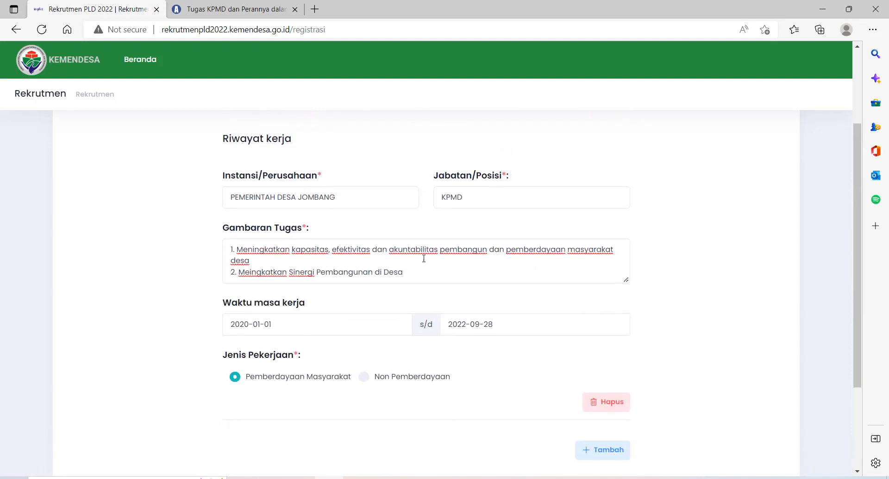
pyautogui.scroll(-3, 424, 258)
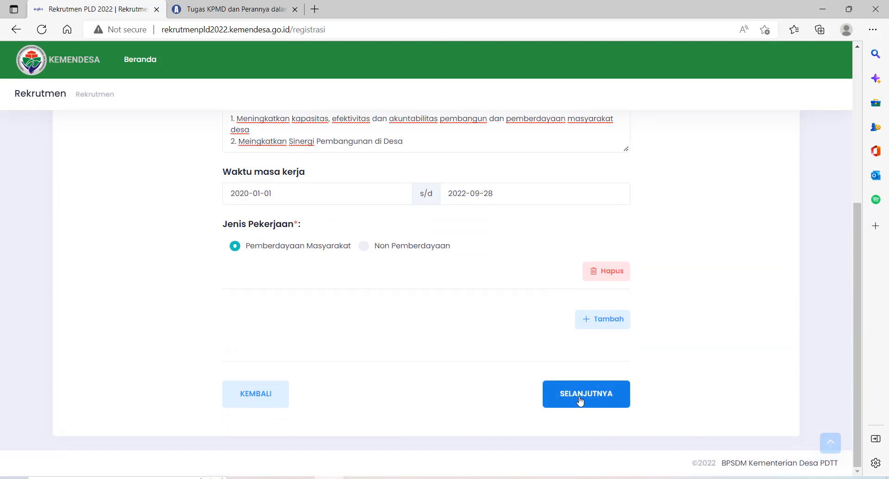
pyautogui.click(580, 401)
pyautogui.scroll(-1, 621, 331)
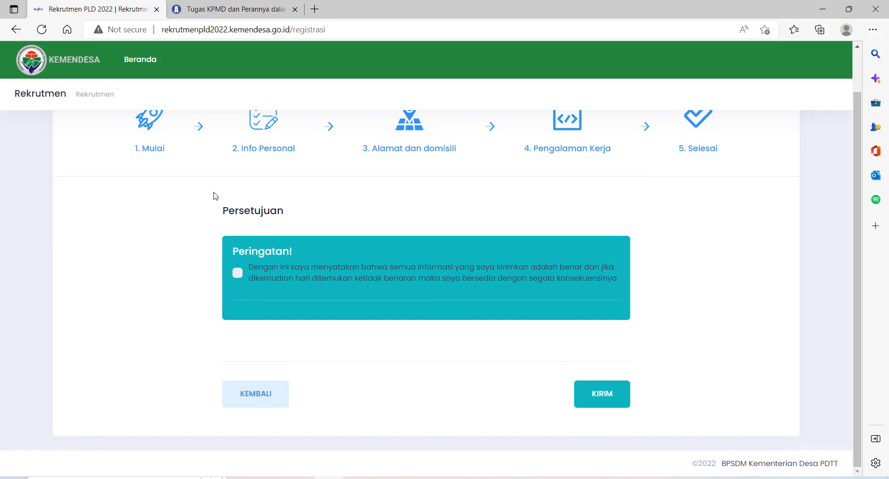
pyautogui.scroll(1, 215, 199)
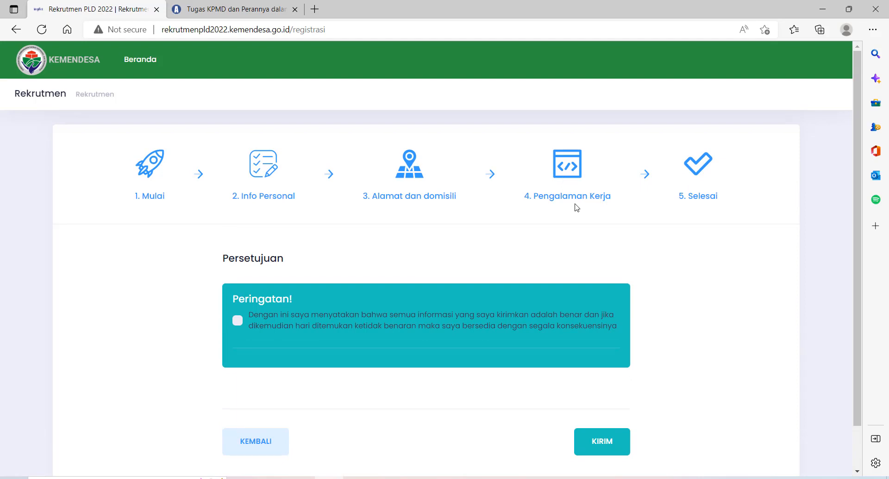
pyautogui.scroll(-1, 462, 277)
# Step back from the agreement page through work history to the Alamat dan domisili step
pyautogui.click(272, 393)
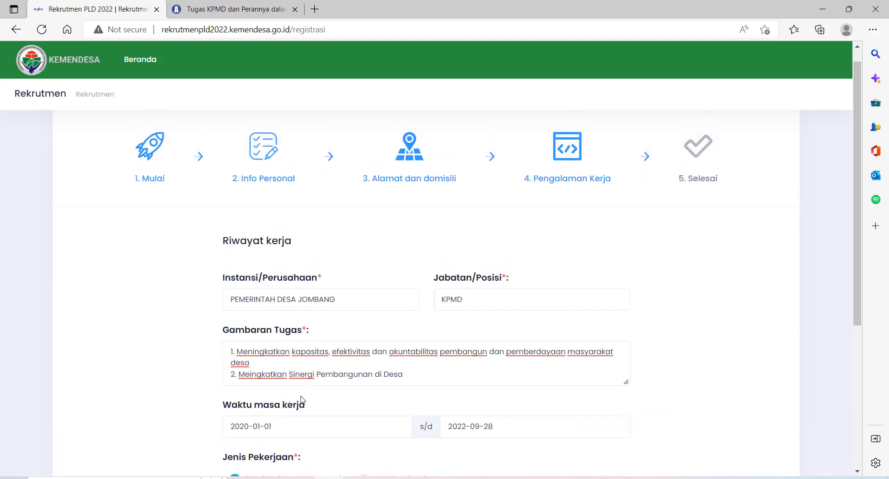
pyautogui.scroll(-5, 276, 395)
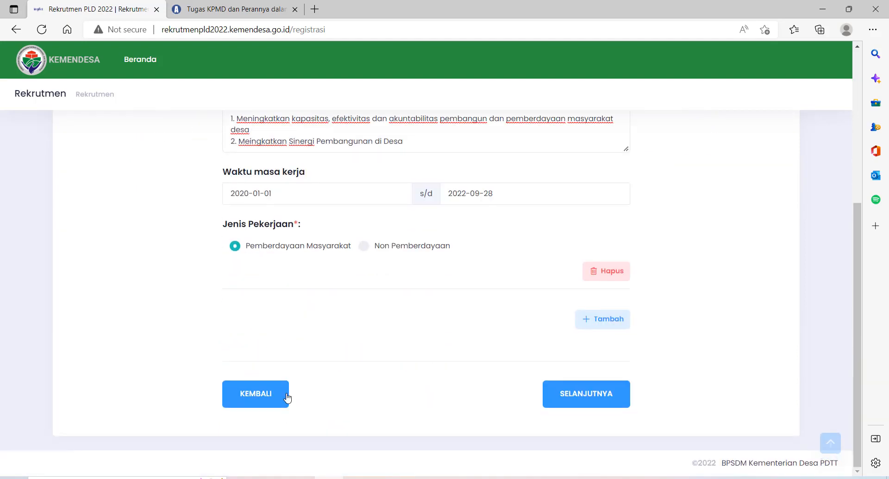
pyautogui.scroll(5, 283, 401)
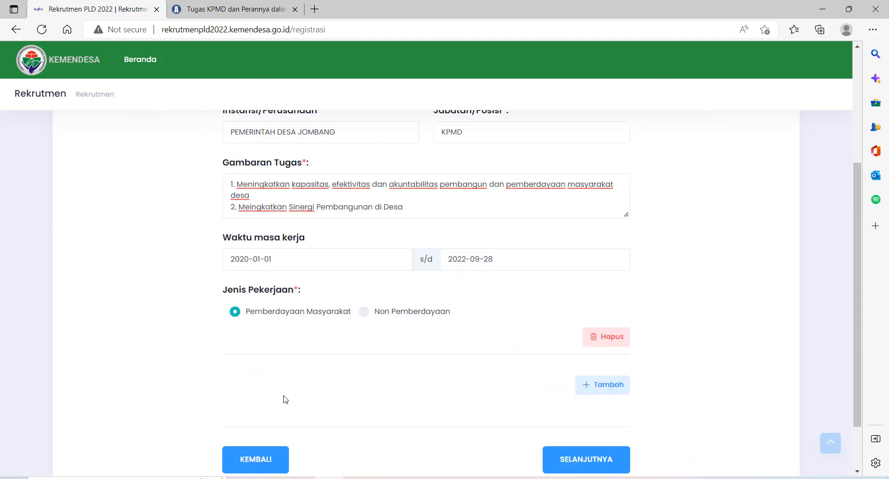
pyautogui.scroll(-5, 301, 425)
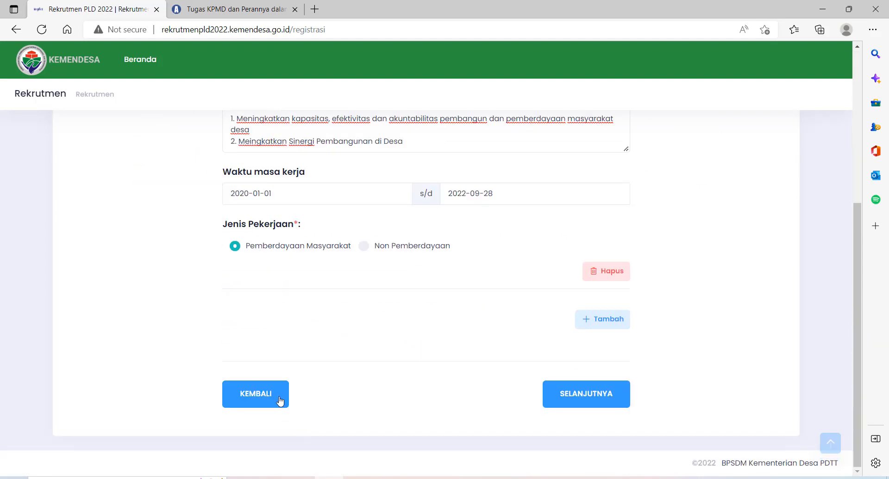
pyautogui.click(279, 403)
pyautogui.scroll(-3, 463, 359)
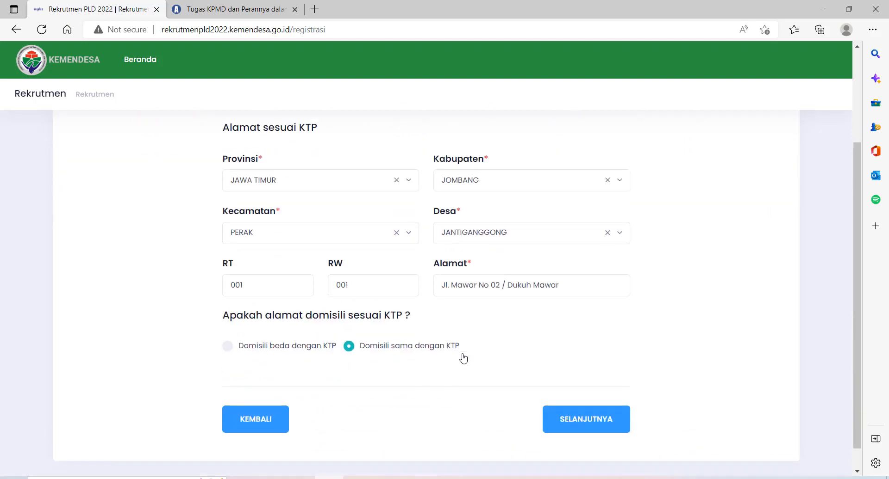
# Review the Info Personal step, then advance back to the address step
pyautogui.click(258, 418)
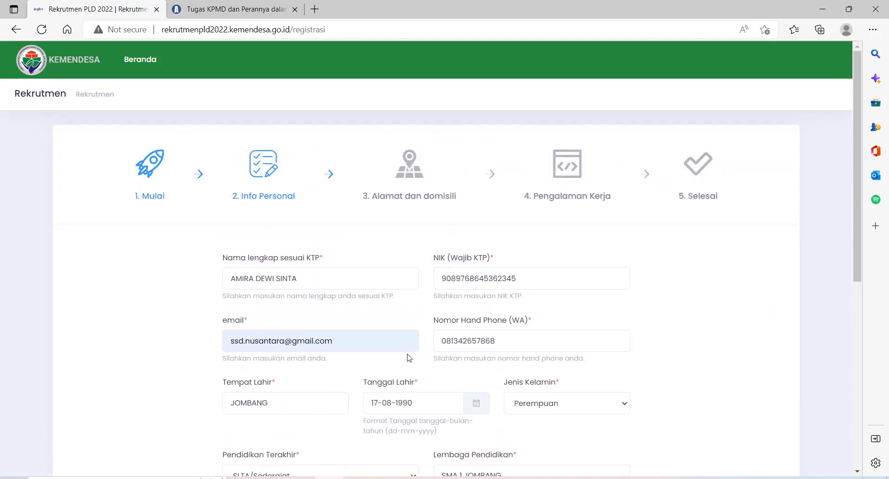
pyautogui.scroll(-2, 409, 358)
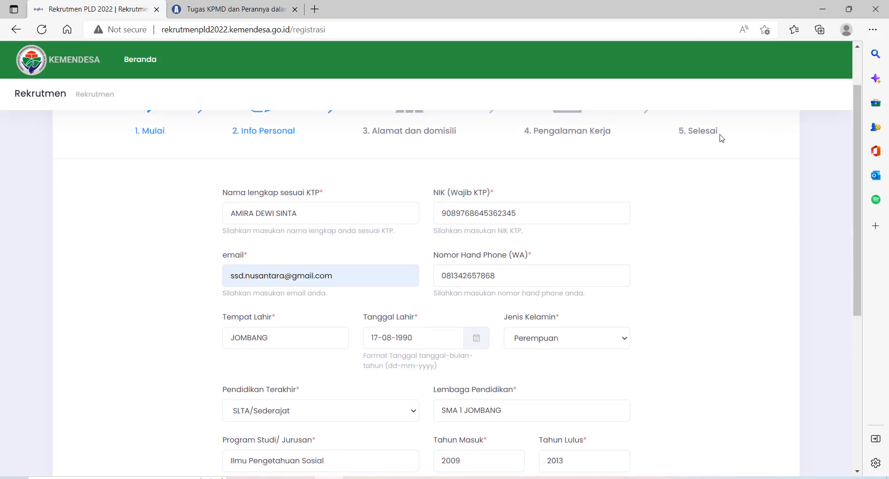
pyautogui.scroll(-8, 241, 279)
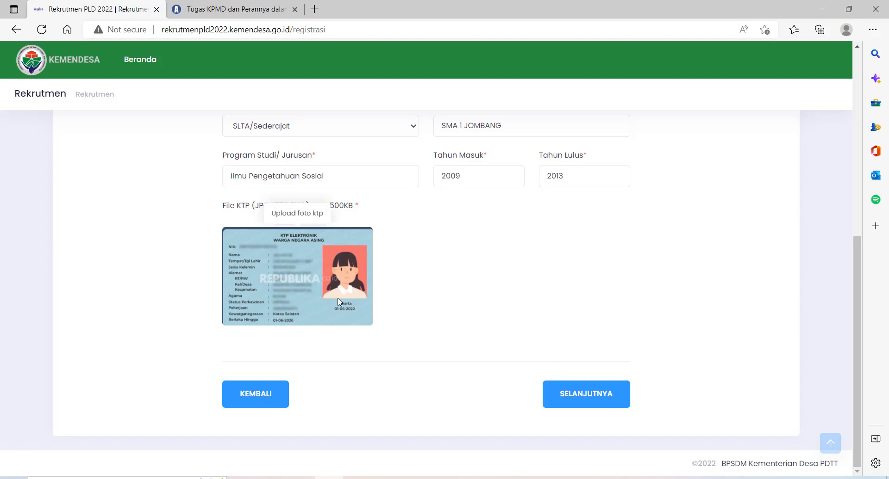
pyautogui.scroll(8, 338, 301)
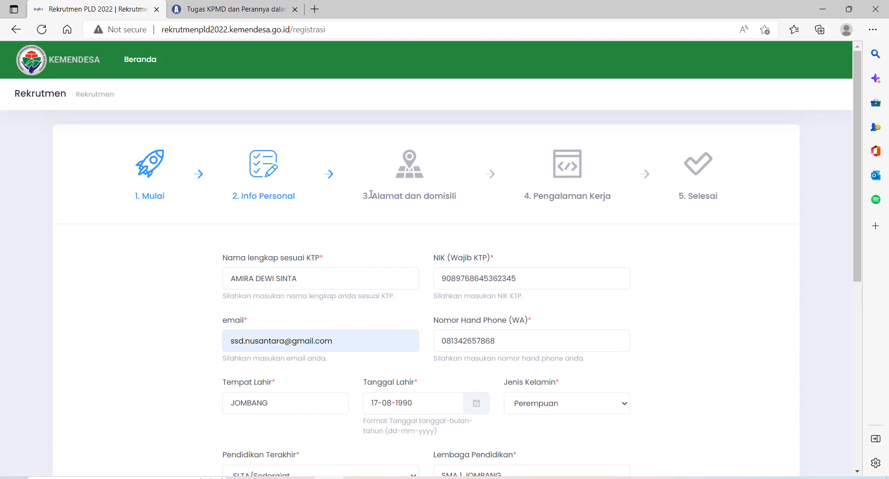
pyautogui.scroll(-9, 463, 324)
pyautogui.click(580, 392)
pyautogui.scroll(4, 377, 236)
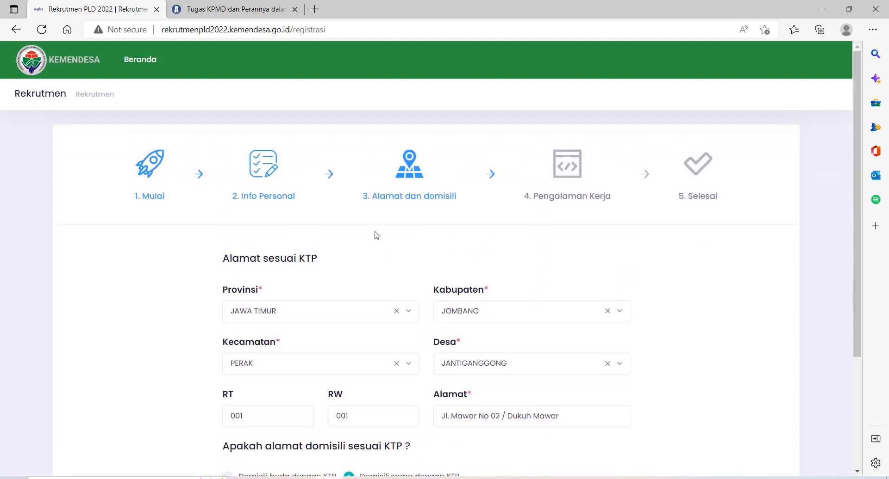
pyautogui.scroll(-3, 429, 335)
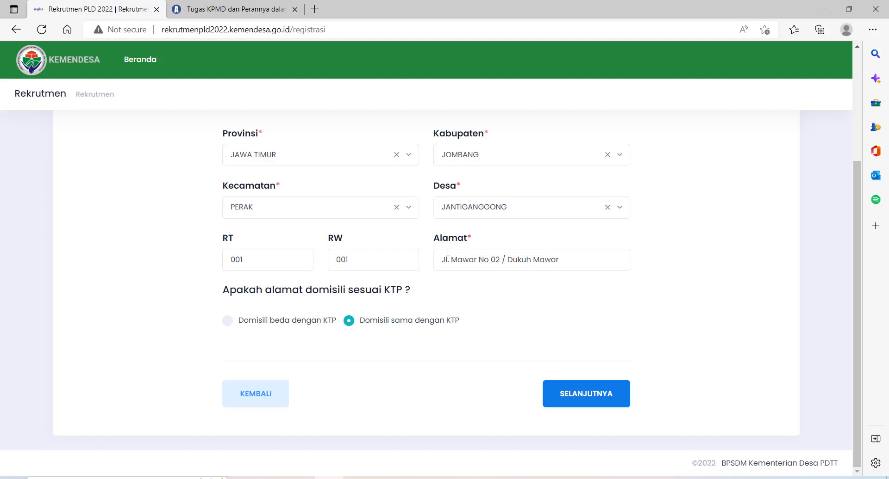
pyautogui.scroll(3, 539, 298)
pyautogui.scroll(-3, 534, 274)
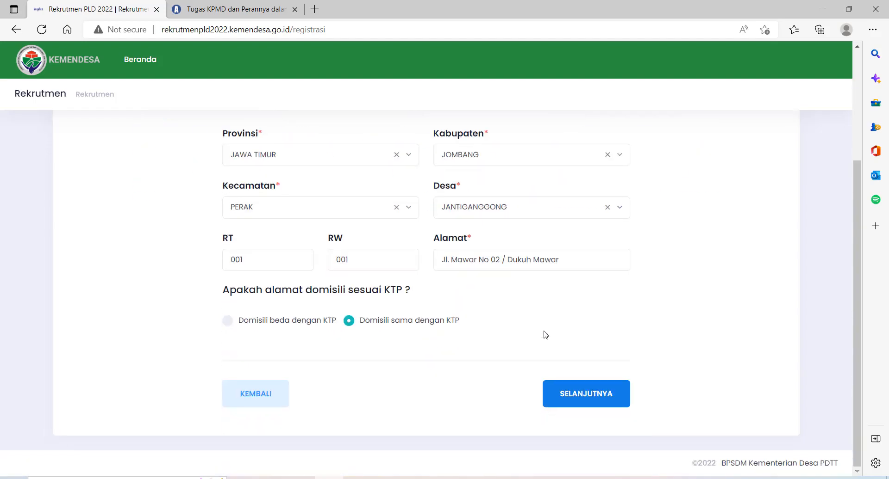
# Advance past the address step, review the Riwayat kerja entries, and continue to step 5 Persetujuan
pyautogui.click(584, 396)
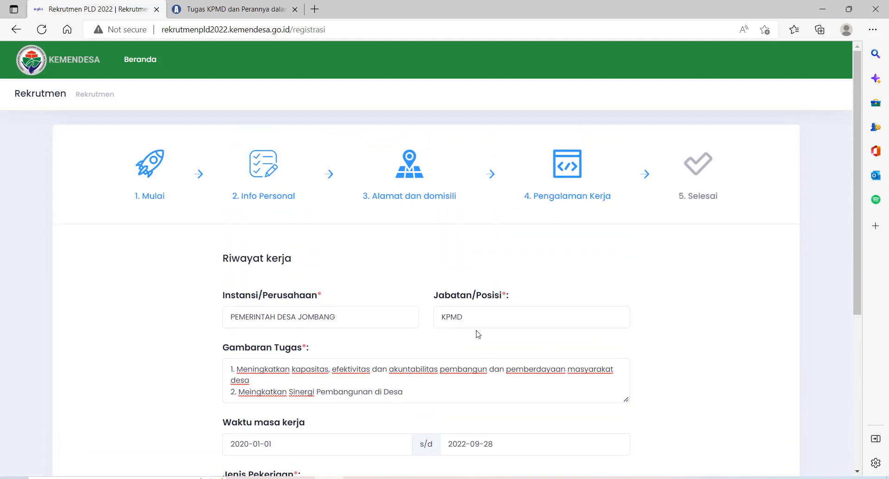
pyautogui.scroll(-3, 500, 346)
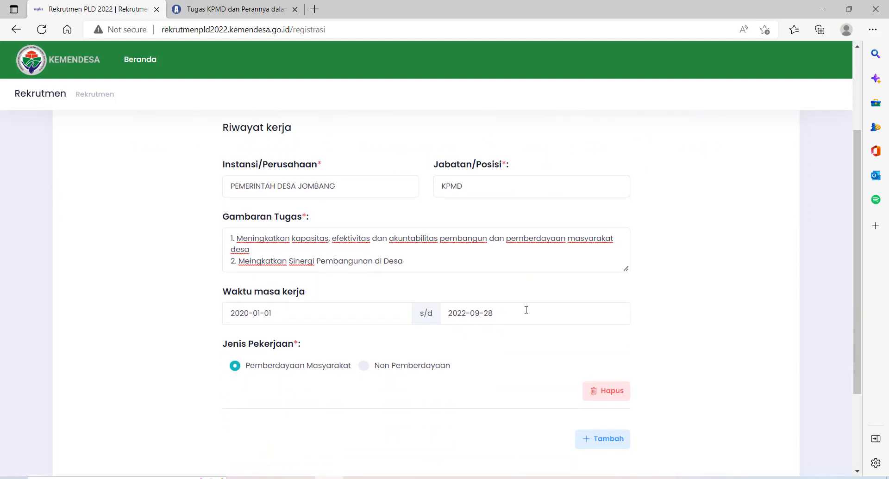
pyautogui.scroll(-3, 462, 346)
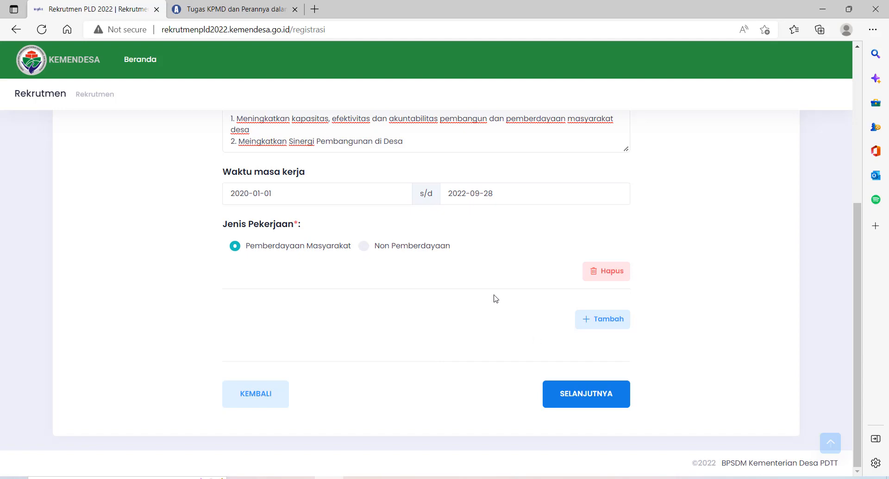
pyautogui.scroll(3, 470, 294)
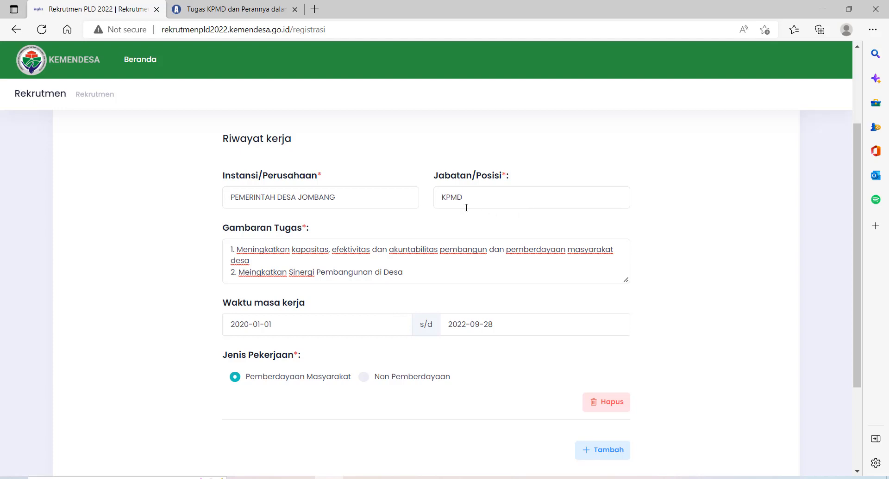
pyautogui.scroll(2, 467, 208)
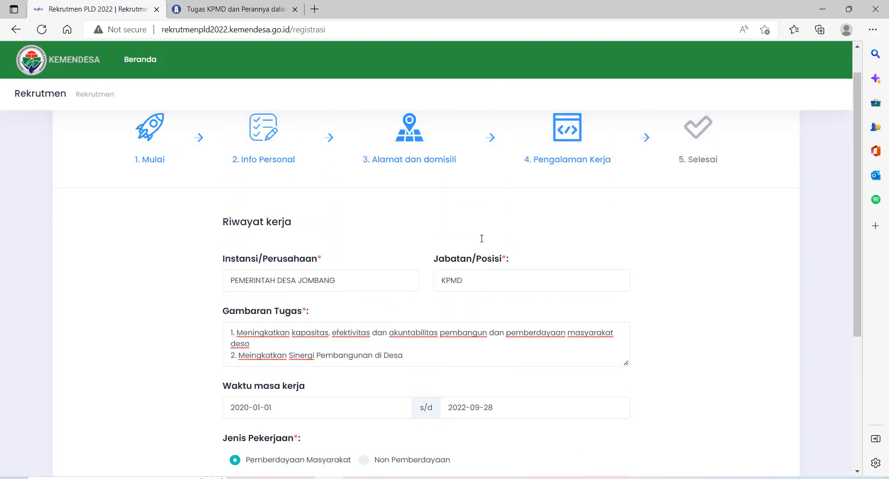
pyautogui.scroll(-5, 481, 239)
pyautogui.scroll(5, 324, 243)
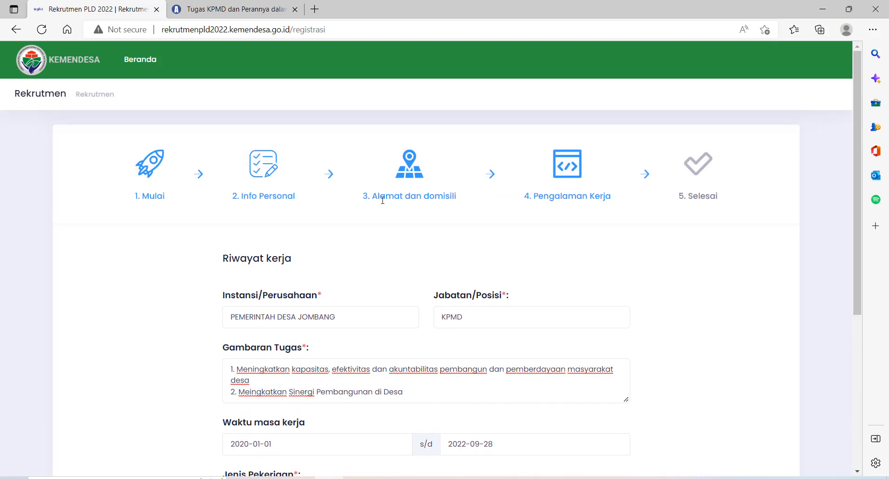
pyautogui.scroll(-5, 554, 192)
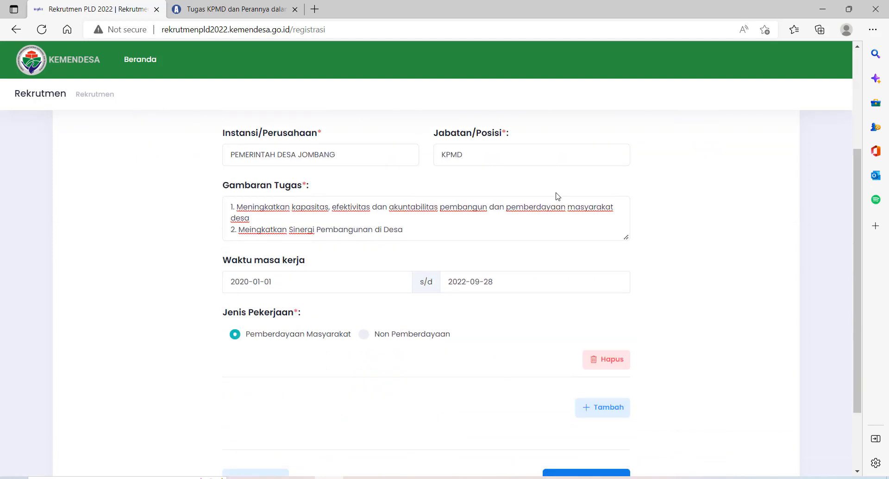
pyautogui.click(577, 396)
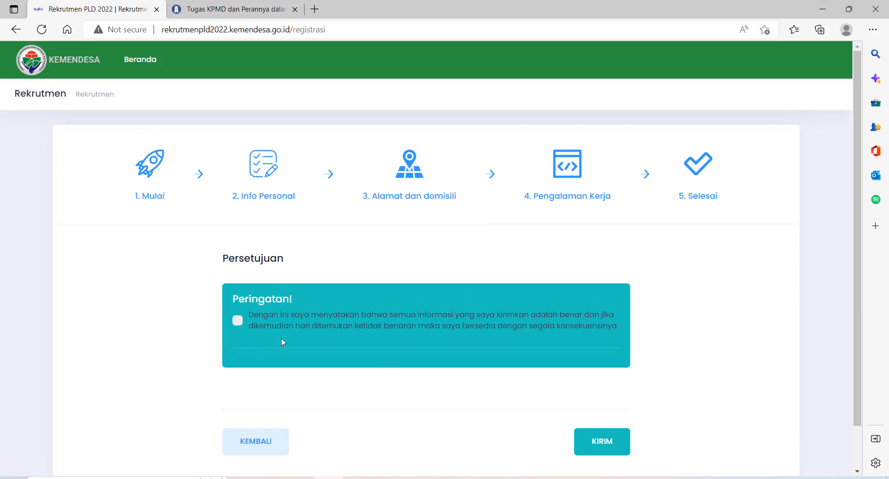
pyautogui.scroll(-2, 282, 338)
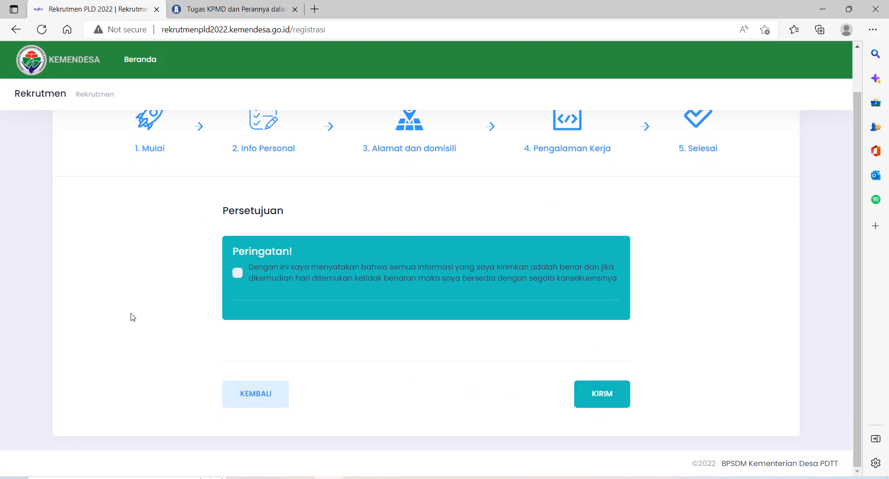
pyautogui.scroll(1, 272, 243)
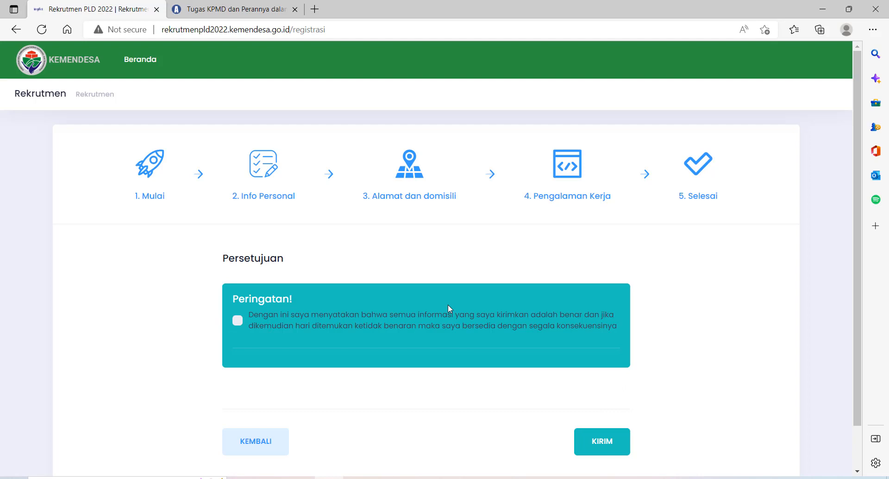
pyautogui.scroll(-2, 448, 304)
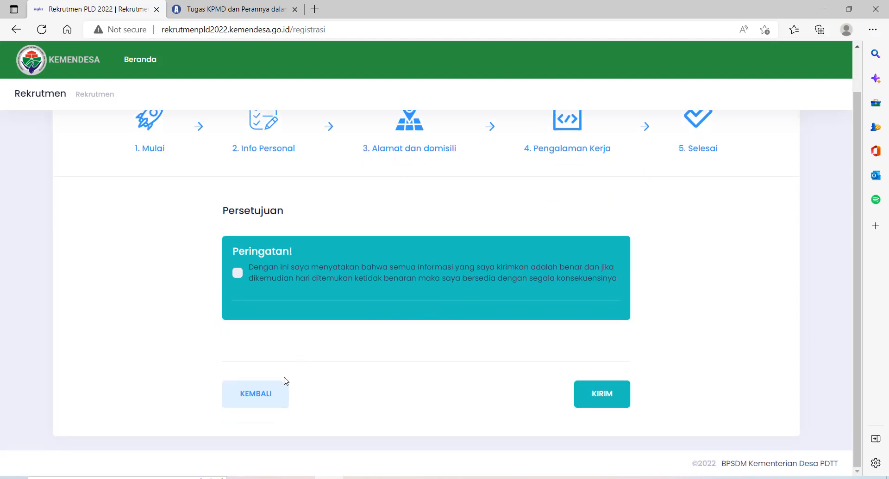
# Step back through Riwayat kerja, address and Info Personal to the Mulai page, checking the attached PDF
pyautogui.click(269, 394)
pyautogui.scroll(-6, 278, 381)
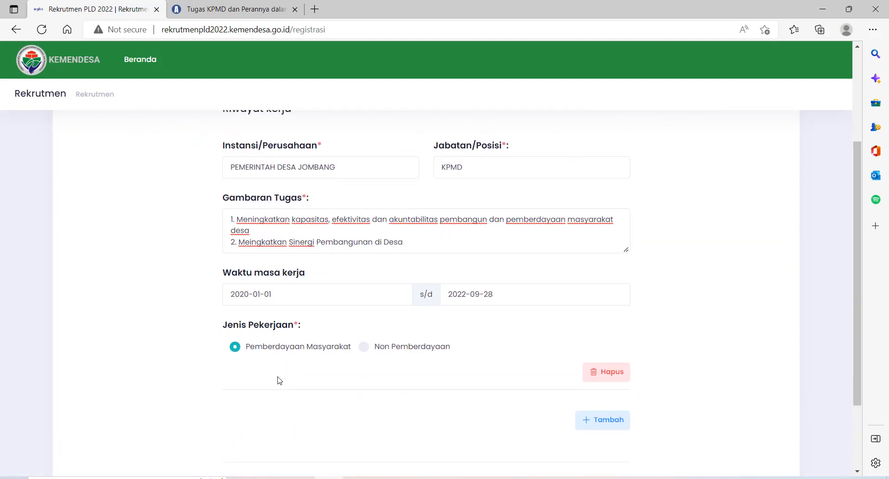
pyautogui.click(268, 394)
pyautogui.scroll(-4, 266, 391)
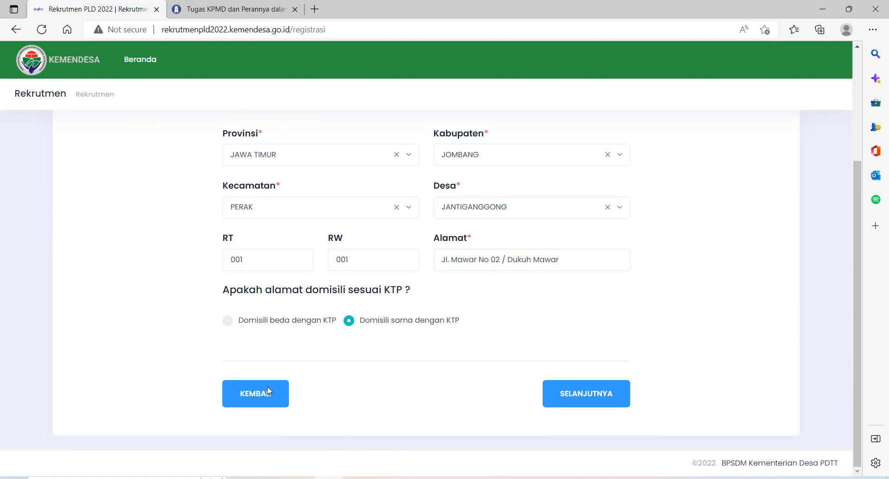
pyautogui.click(266, 395)
pyautogui.scroll(-5, 268, 395)
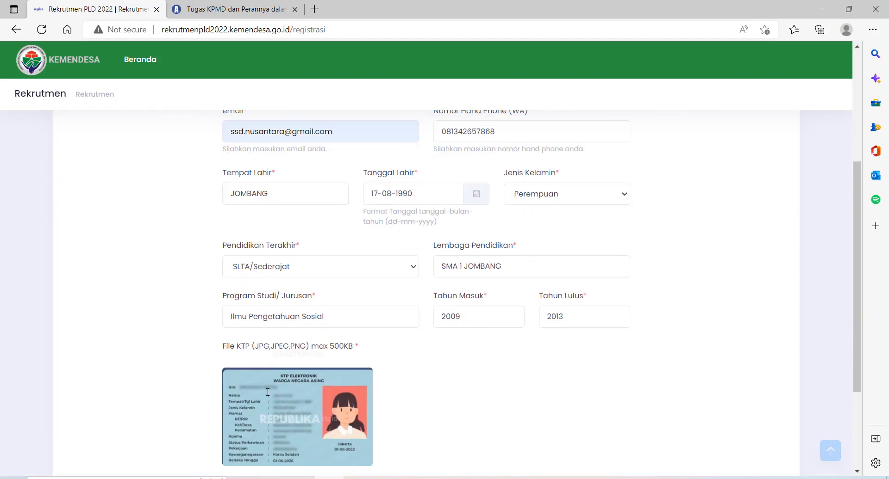
pyautogui.scroll(-2, 272, 401)
pyautogui.click(269, 396)
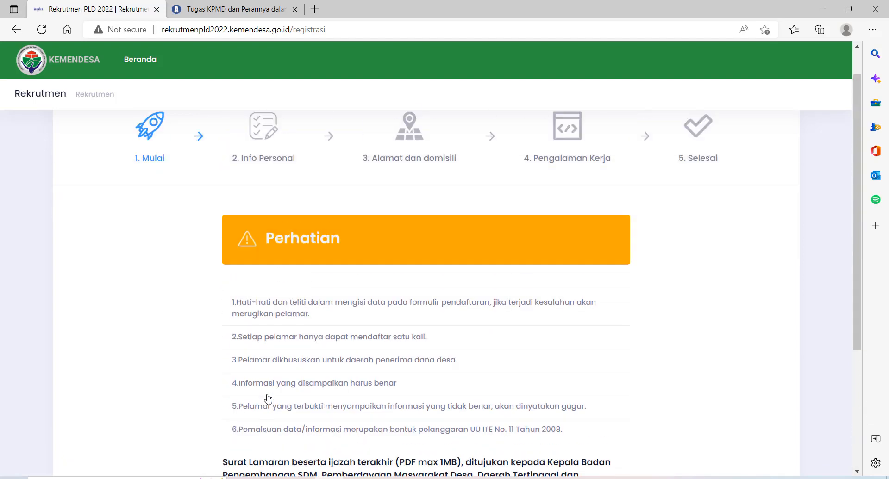
pyautogui.scroll(-5, 269, 398)
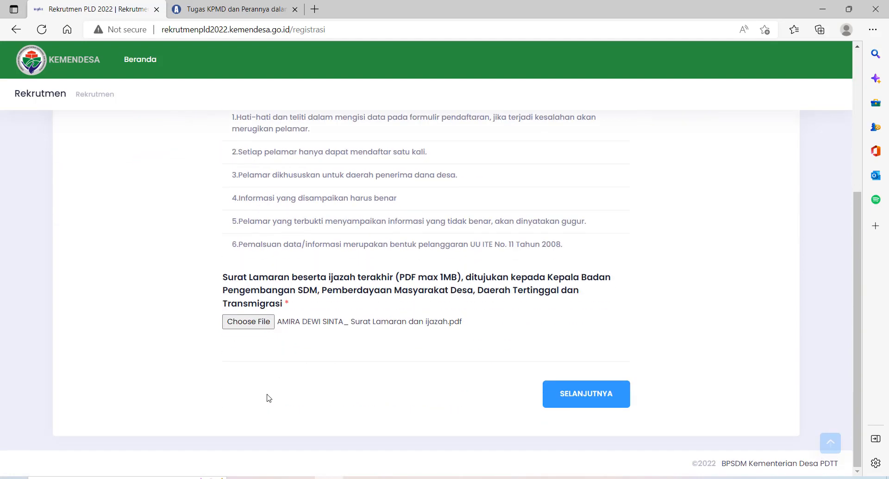
pyautogui.scroll(5, 269, 398)
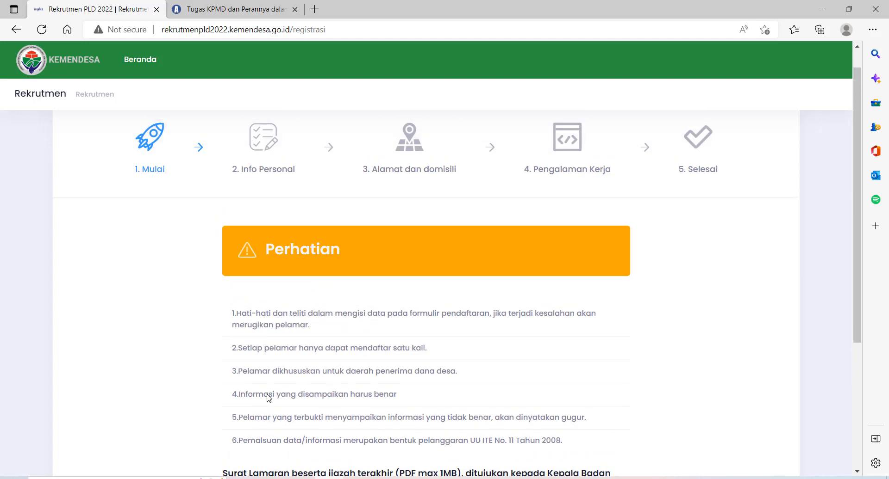
pyautogui.scroll(-4, 269, 398)
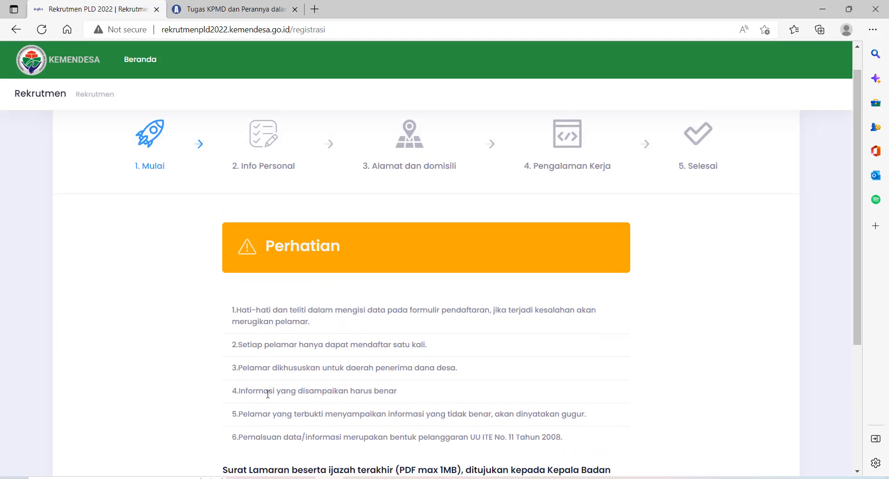
pyautogui.scroll(5, 268, 395)
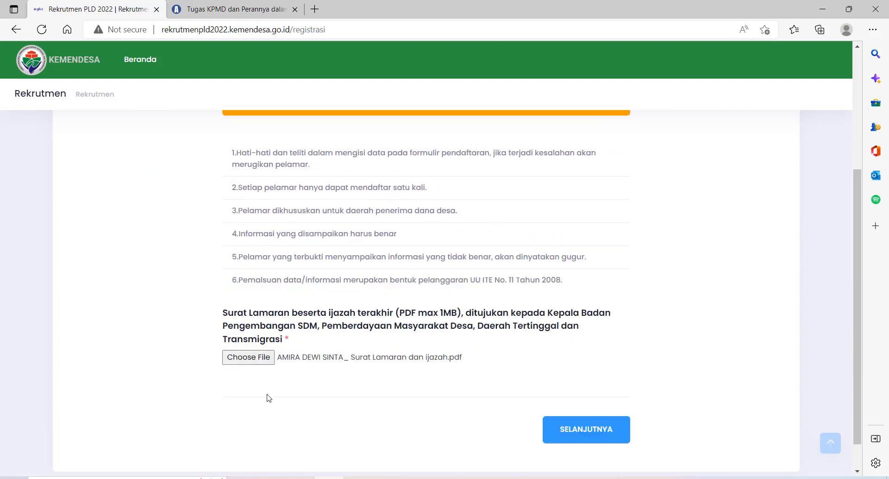